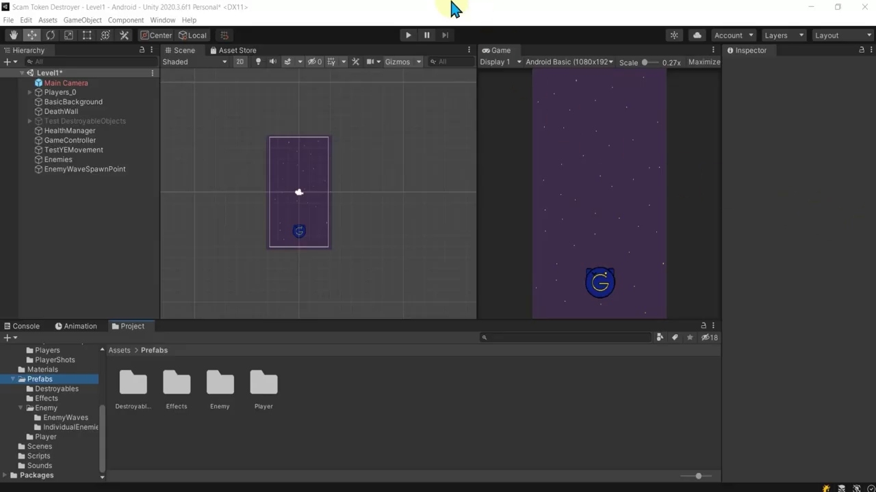
Browse the Enemy/EnemyWaves prefab folder and look over the EnemyWave2 and EnemyWave1 prefabs.
{"action": "double_click", "coordinate": [209, 389]}
{"action": "double_click", "coordinate": [137, 388]}
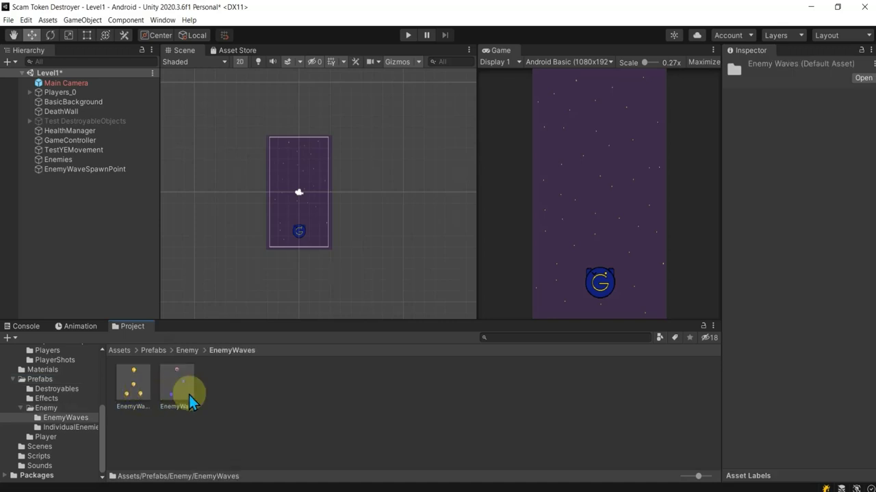
{"action": "left_click", "coordinate": [188, 394]}
{"action": "left_click", "coordinate": [131, 384]}
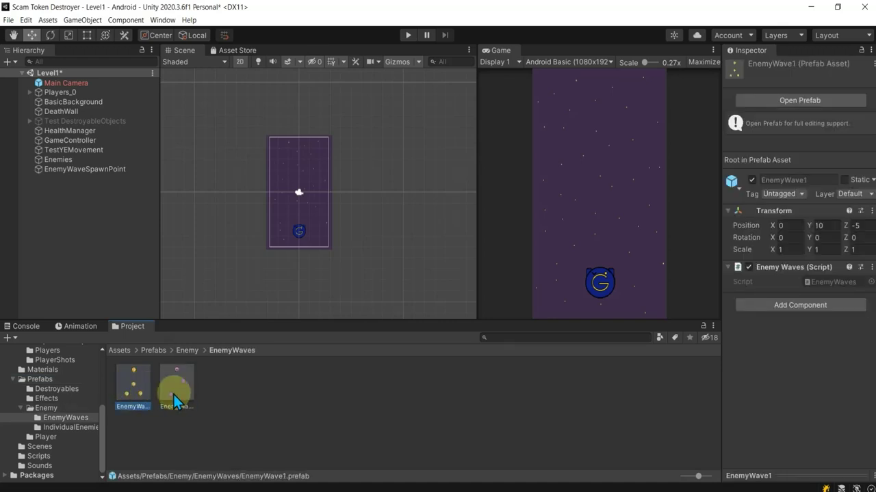
Create a new empty object in the Hierarchy and name it EnemyWave3.
{"action": "left_click", "coordinate": [83, 208]}
{"action": "right_click", "coordinate": [78, 194]}
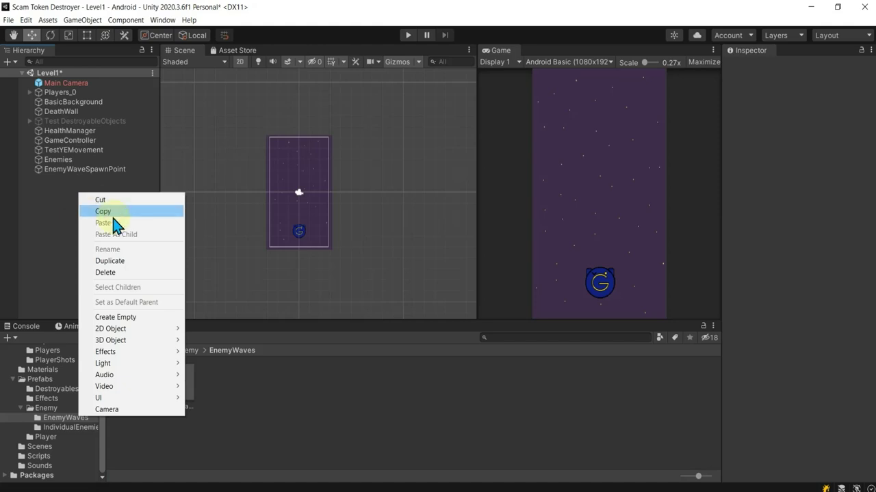
{"action": "left_click", "coordinate": [133, 317]}
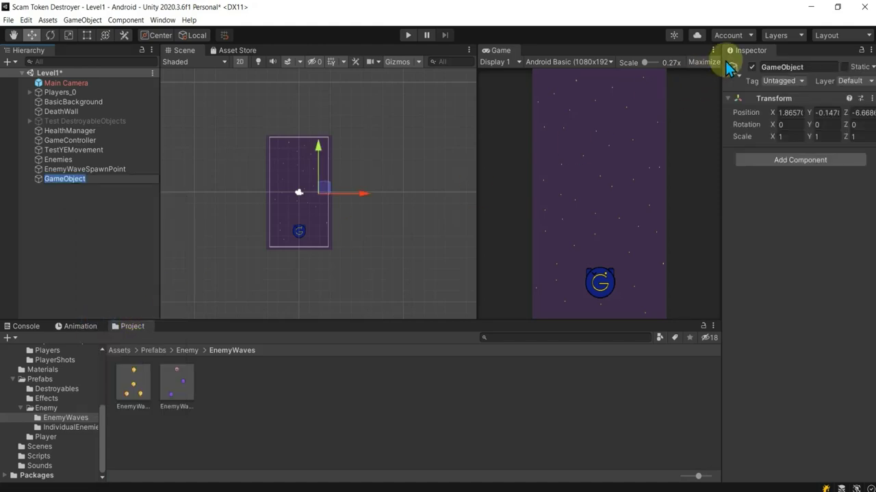
{"action": "left_click", "coordinate": [793, 67]}
{"action": "type", "text": "EnemyWave3"}
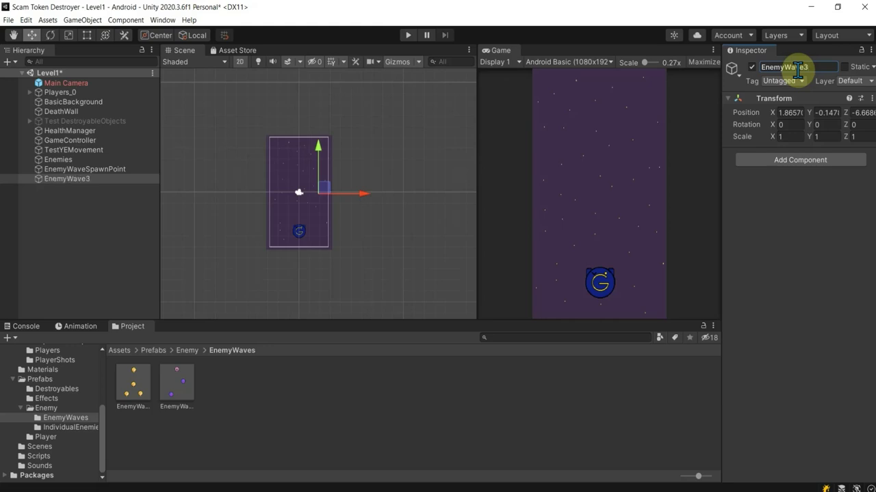
Parent EnemyWave3 under EnemyWaveSpawnPoint, set its Y position to 0, then drag it back out.
{"action": "left_click", "coordinate": [106, 197]}
{"action": "left_click", "coordinate": [96, 179]}
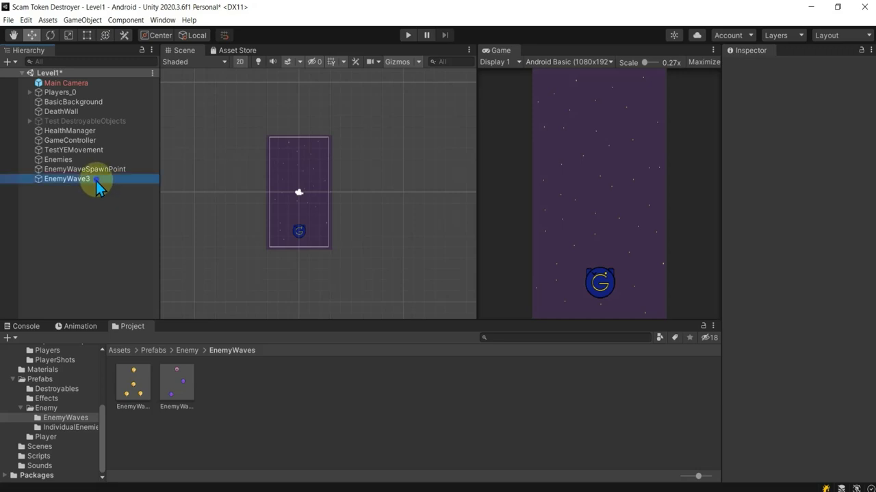
{"action": "mouse_move", "coordinate": [96, 179]}
{"action": "left_mouse_down"}
{"action": "mouse_move", "coordinate": [97, 169]}
{"action": "mouse_move", "coordinate": [93, 184]}
{"action": "mouse_move", "coordinate": [87, 171]}
{"action": "left_mouse_up"}
{"action": "left_click", "coordinate": [88, 171]}
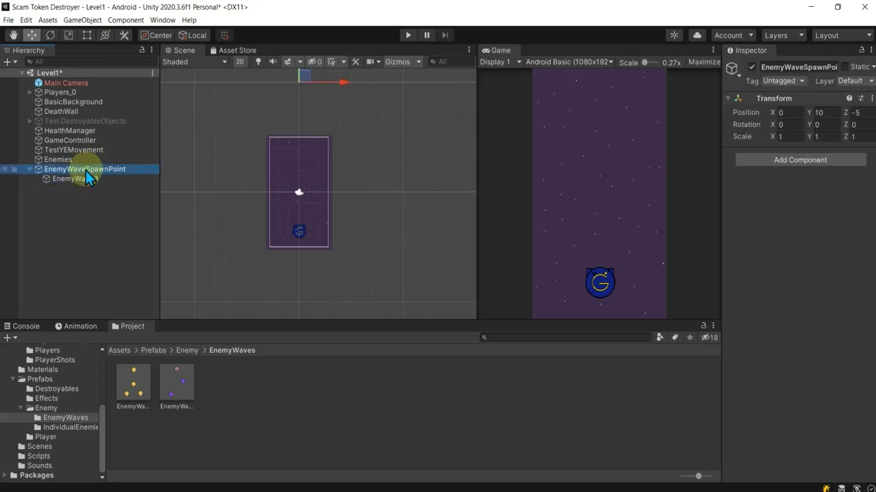
{"action": "left_click", "coordinate": [88, 179]}
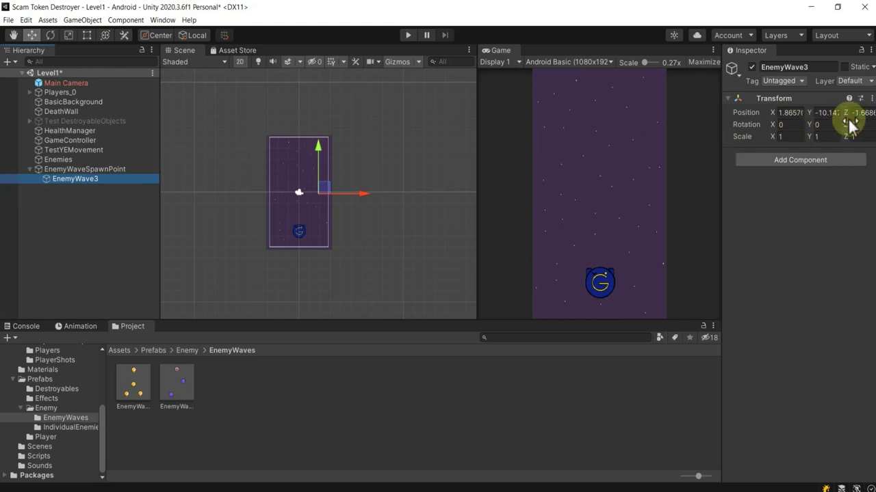
{"action": "left_click", "coordinate": [824, 112]}
{"action": "type", "text": "0"}
{"action": "key", "text": "Tab"}
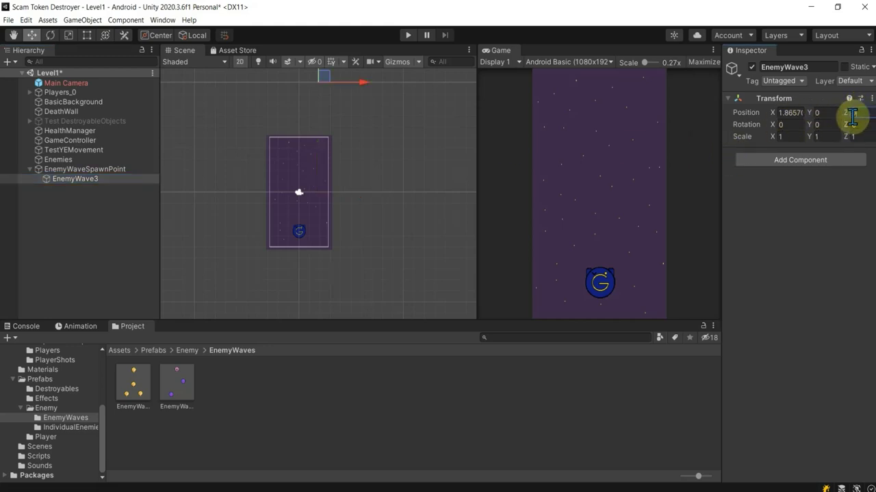
{"action": "type", "text": "0"}
{"action": "left_click", "coordinate": [98, 198]}
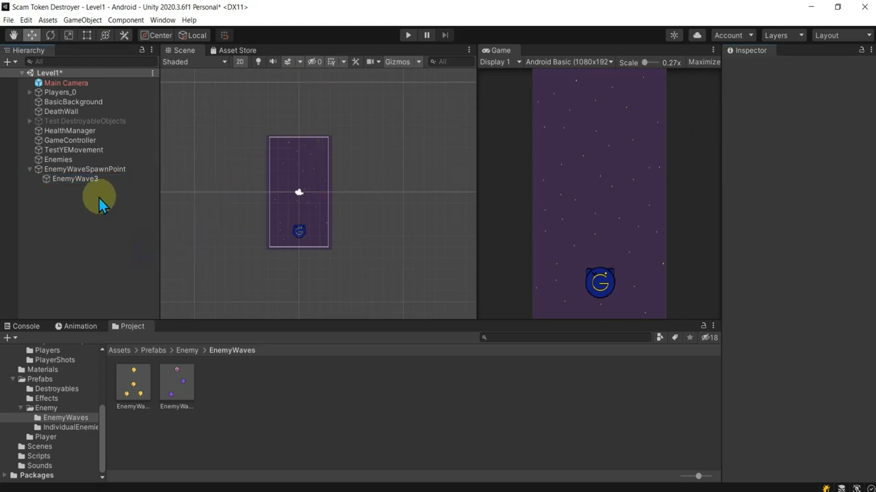
{"action": "left_click_drag", "start_coordinate": [88, 180], "coordinate": [89, 207]}
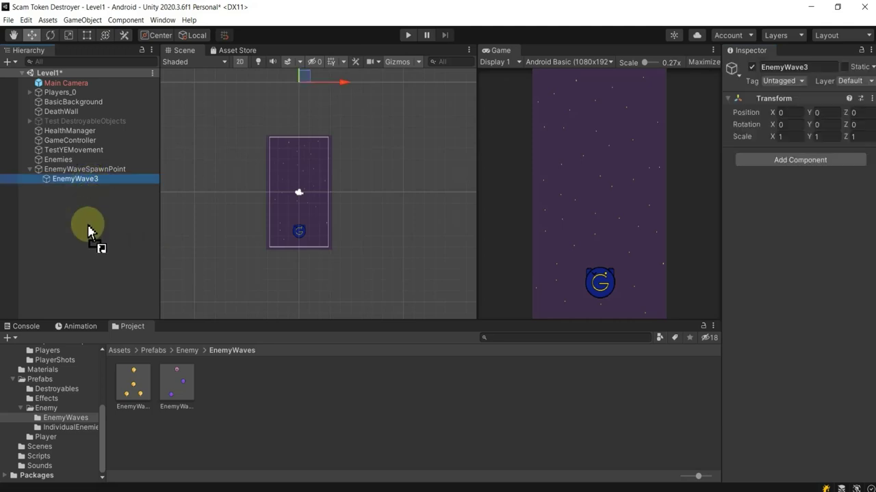
Move EnemyWave3 to the top level of Level1 and duplicate it several times.
{"action": "left_click_drag", "start_coordinate": [88, 231], "coordinate": [71, 181]}
{"action": "right_click", "coordinate": [72, 181]}
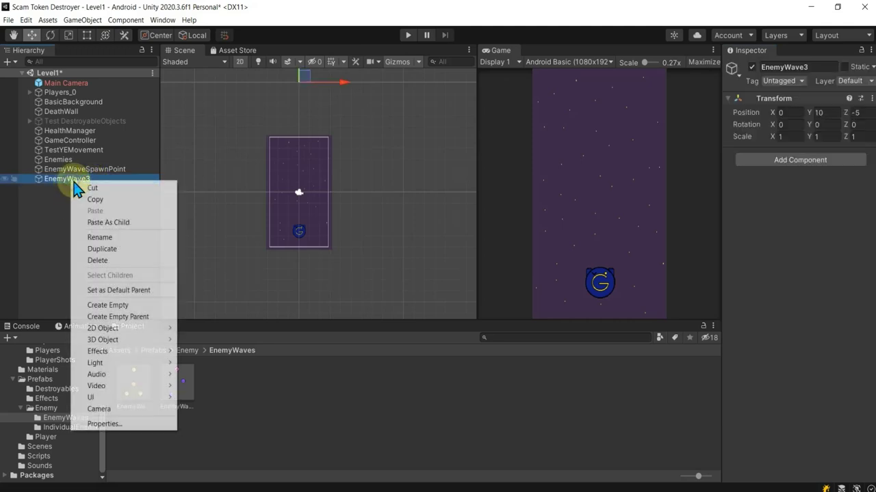
{"action": "left_click", "coordinate": [123, 250]}
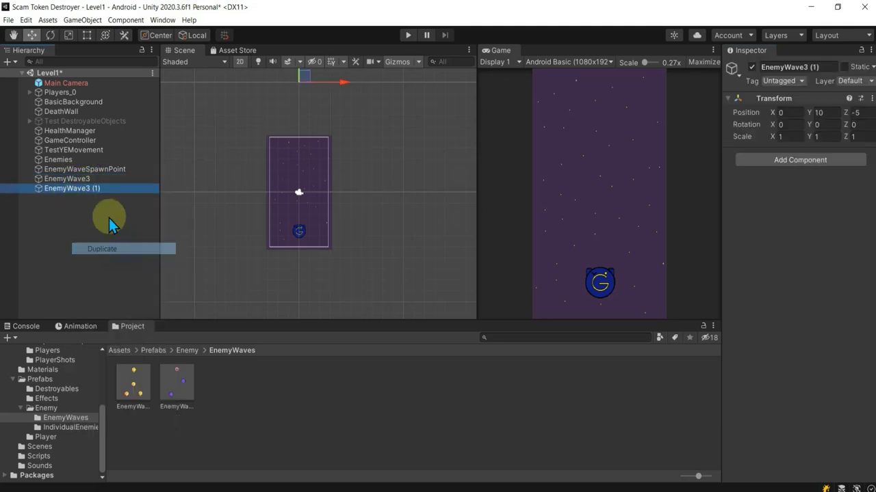
{"action": "key", "text": "ctrl+d"}
{"action": "key", "text": "ctrl+d"}
{"action": "key", "text": "ctrl+d"}
{"action": "key", "text": "ctrl+d"}
{"action": "key", "text": "ctrl+d"}
{"action": "left_click", "coordinate": [76, 188]}
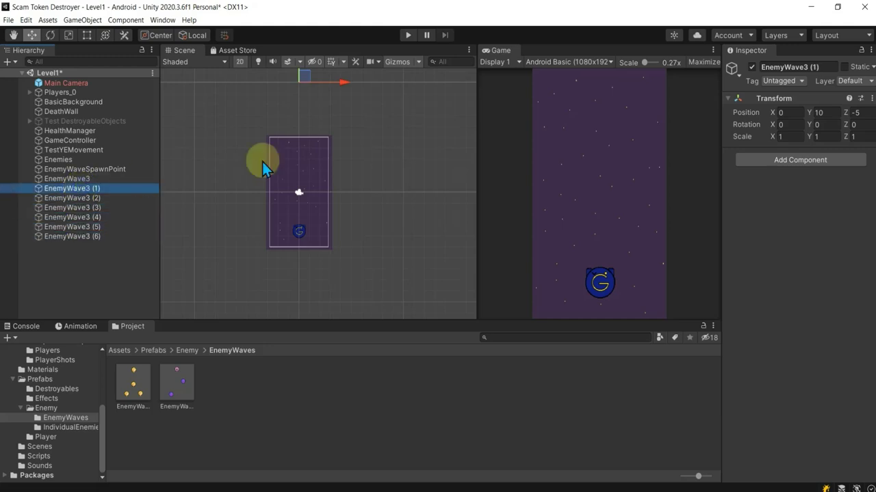
Rename the first three copies EnemyWave4, EnemyWave5 and EnemyWave6.
{"action": "left_click", "coordinate": [818, 68]}
{"action": "type", "text": "4"}
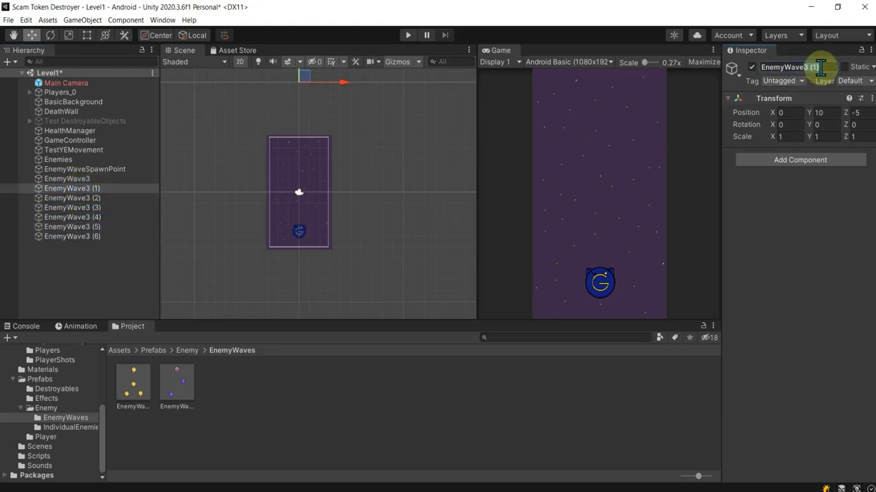
{"action": "left_click", "coordinate": [106, 198]}
{"action": "left_click", "coordinate": [810, 68]}
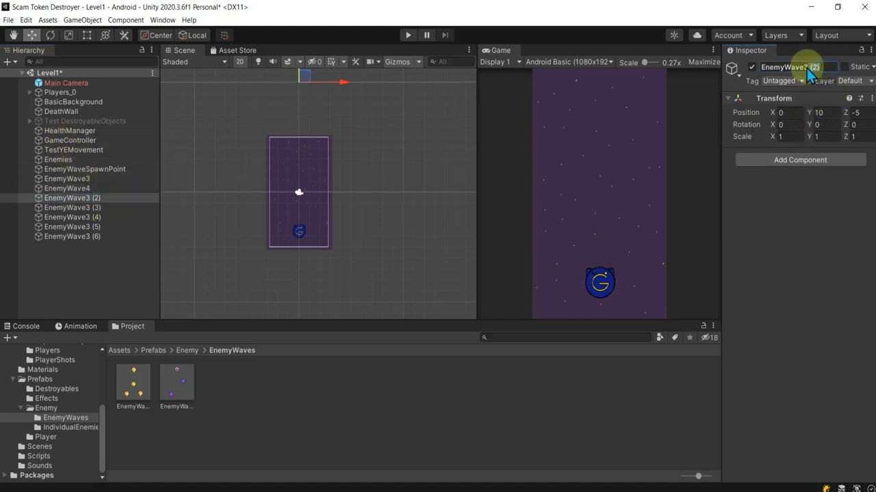
{"action": "type", "text": "5"}
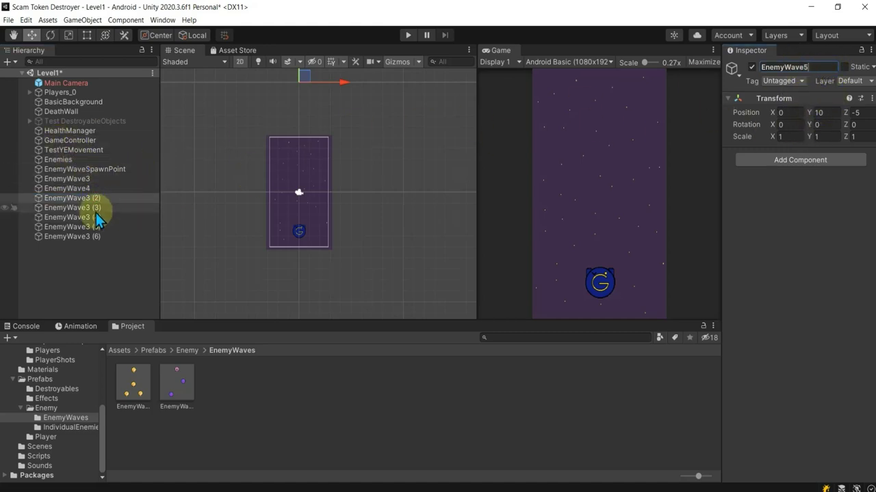
{"action": "left_click", "coordinate": [96, 208]}
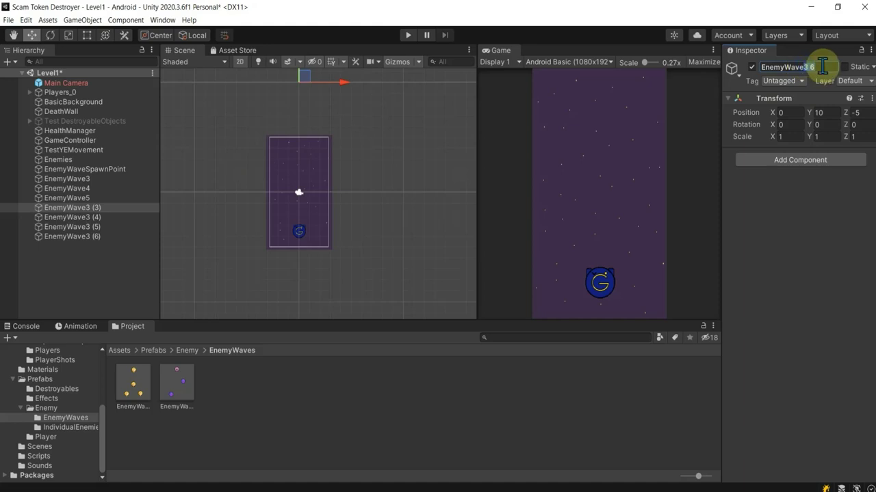
{"action": "left_click", "coordinate": [137, 217]}
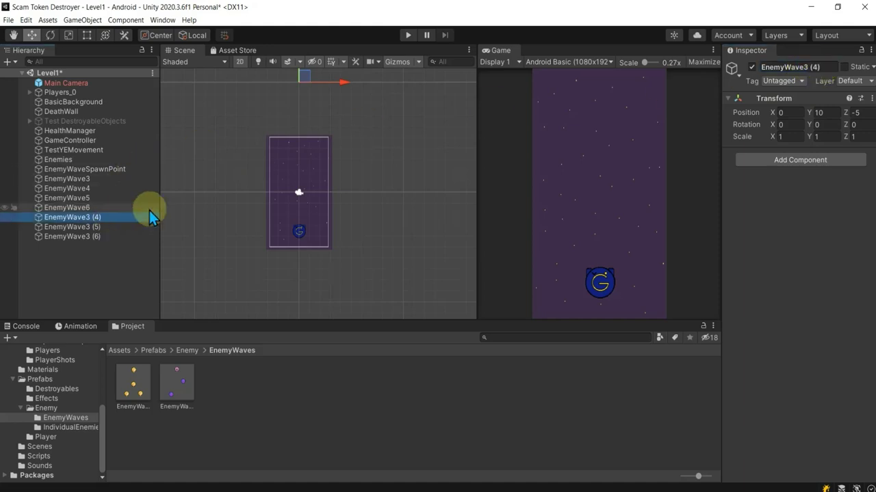
Rename the next copies EnemyWave7, EnemyWave8 and EnemyWave9.
{"action": "left_click", "coordinate": [821, 66]}
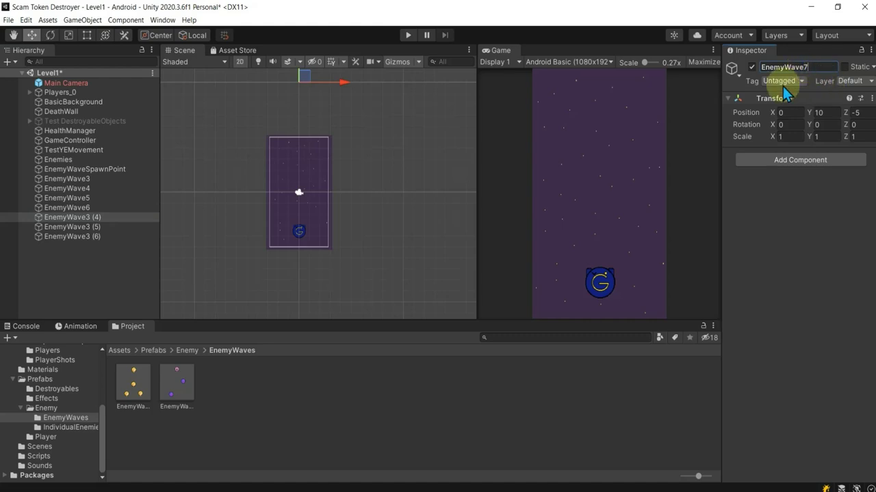
{"action": "left_click", "coordinate": [100, 227]}
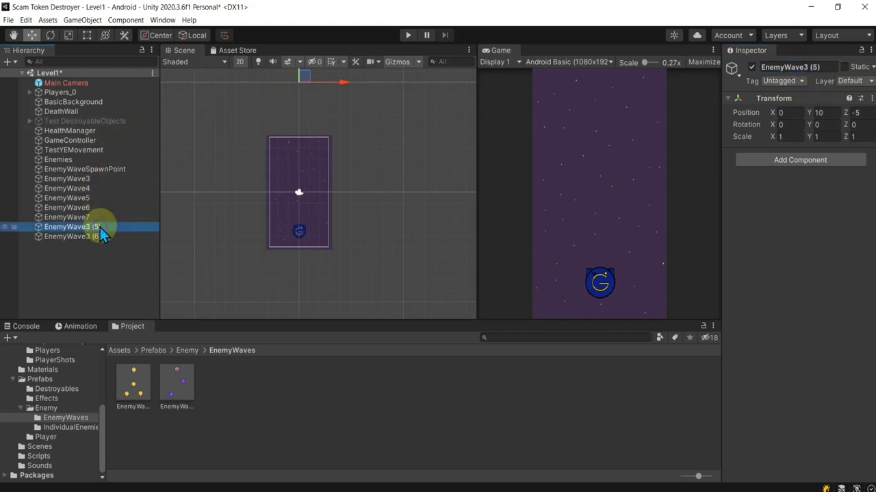
{"action": "left_click", "coordinate": [819, 67]}
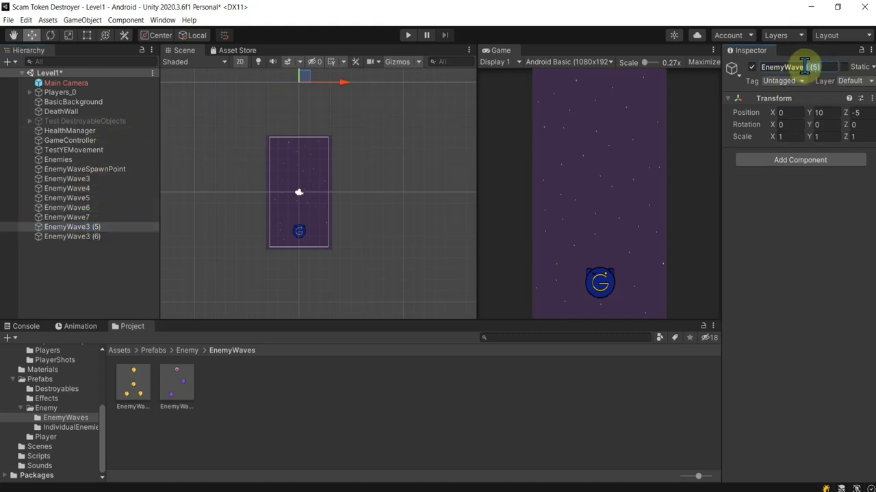
{"action": "type", "text": "8"}
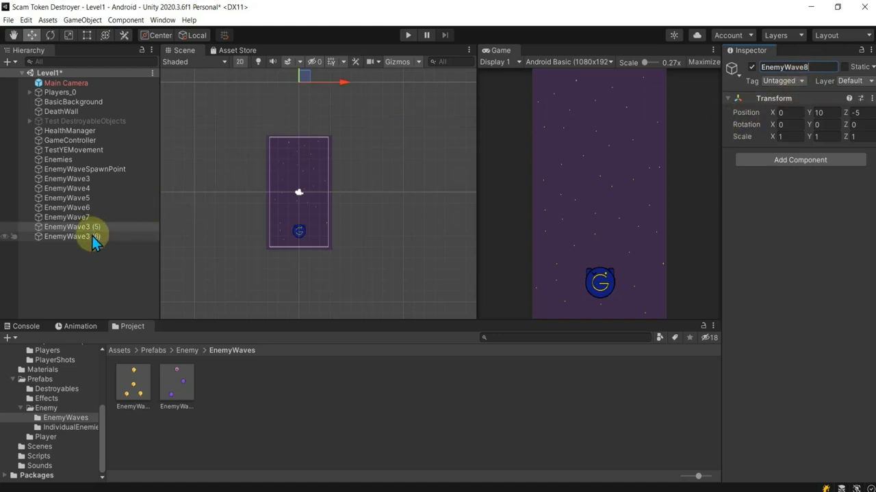
{"action": "left_click", "coordinate": [94, 236]}
{"action": "left_click", "coordinate": [810, 67]}
{"action": "type", "text": "9"}
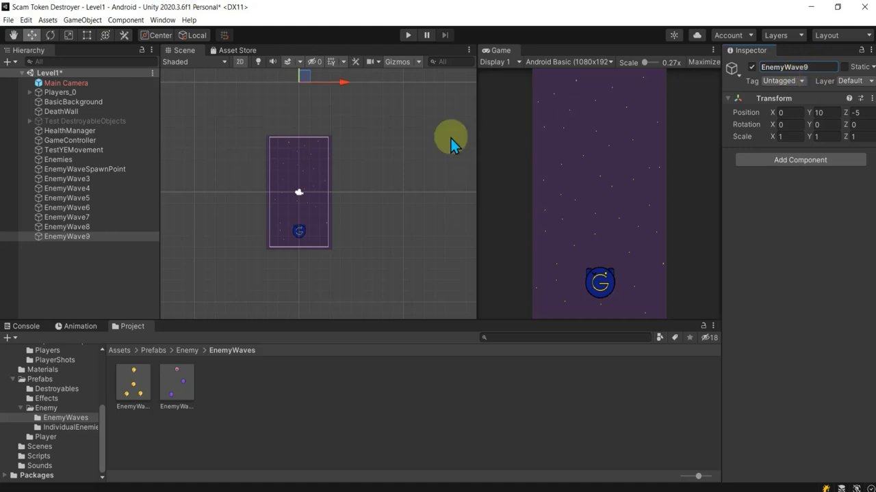
Duplicate EnemyWave9 and name the new copy EnemyWave10.
{"action": "right_click", "coordinate": [96, 239]}
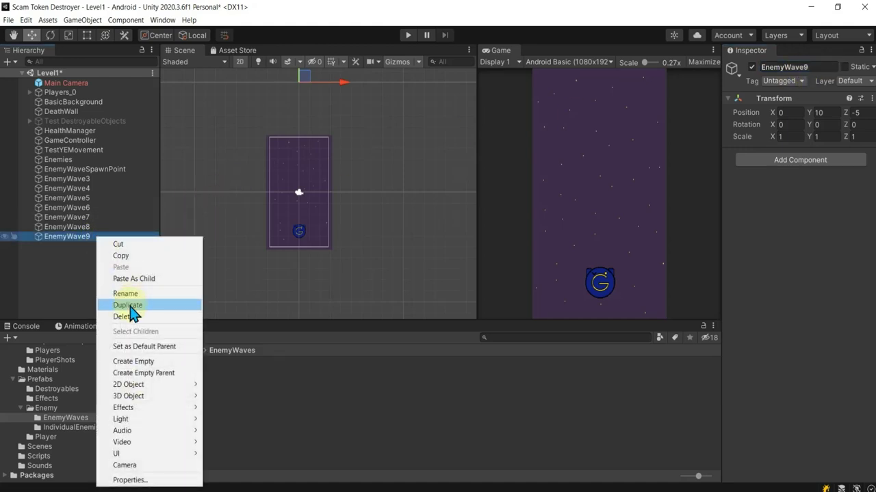
{"action": "left_click", "coordinate": [128, 305]}
{"action": "left_click", "coordinate": [814, 67]}
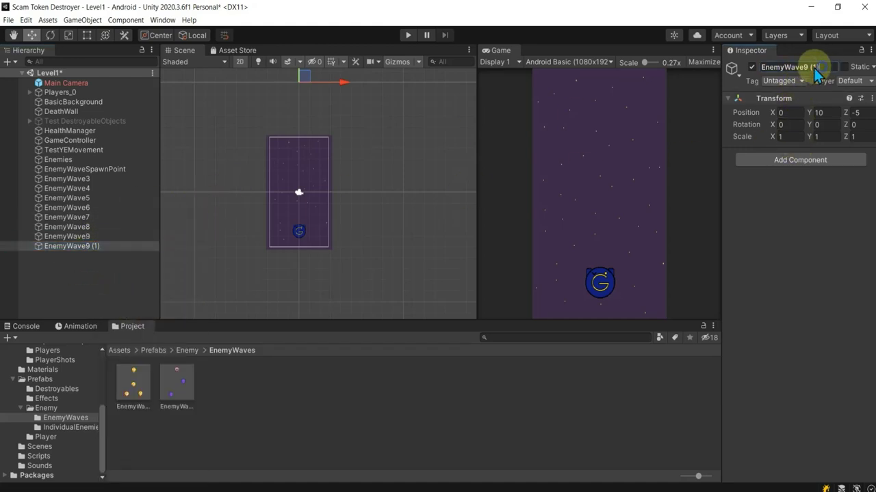
{"action": "type", "text": "10"}
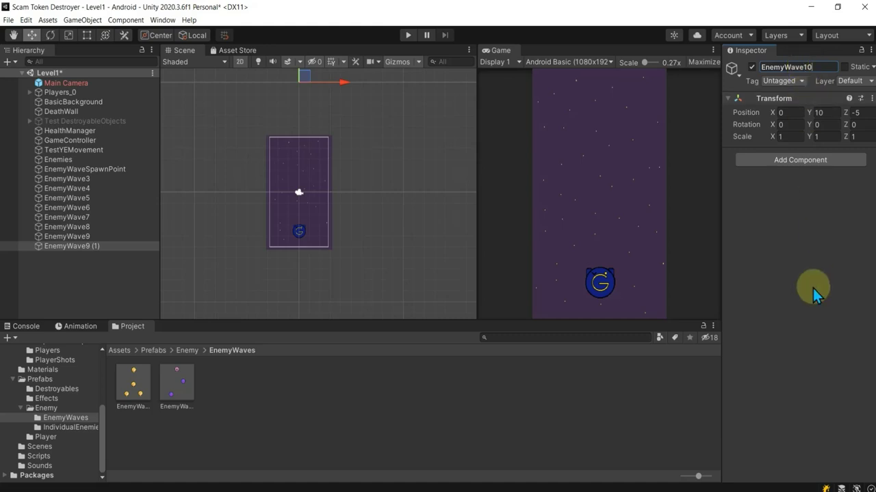
{"action": "left_click", "coordinate": [133, 383]}
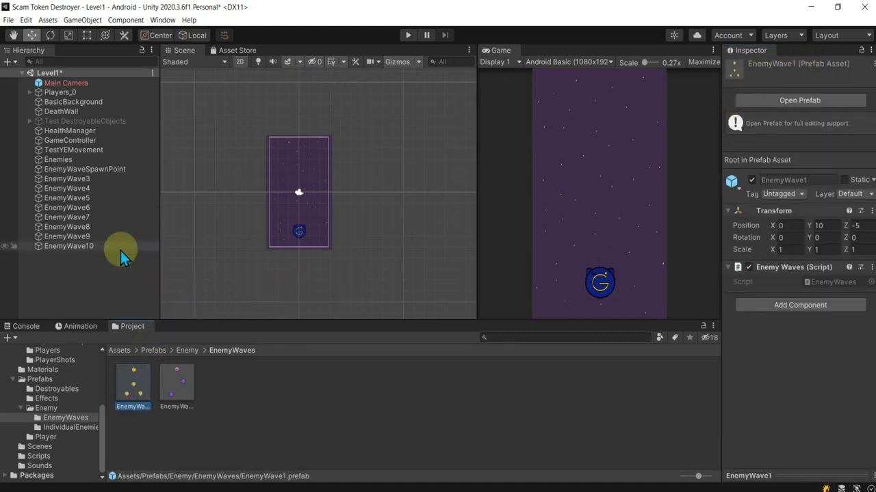
Open the EnemyWave1 prefab to inspect its root object, then return to Level1.
{"action": "left_click", "coordinate": [788, 102]}
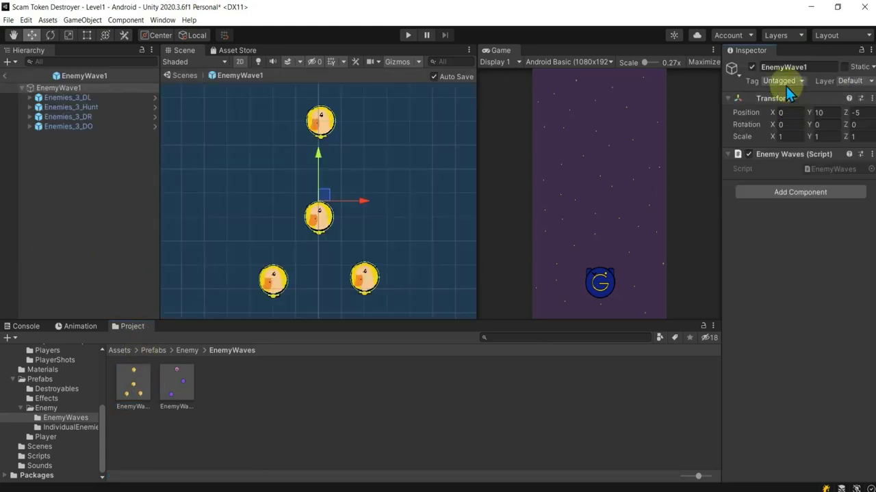
{"action": "left_click", "coordinate": [807, 67]}
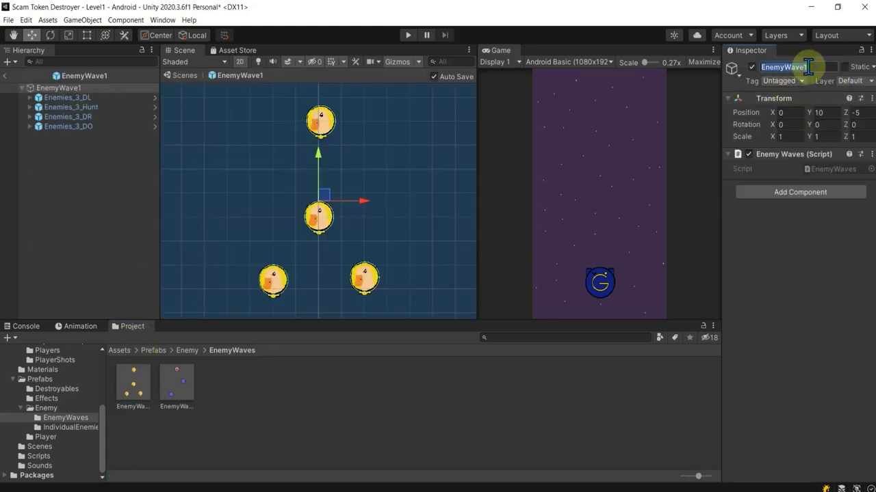
{"action": "left_click", "coordinate": [9, 82]}
{"action": "left_click", "coordinate": [8, 76]}
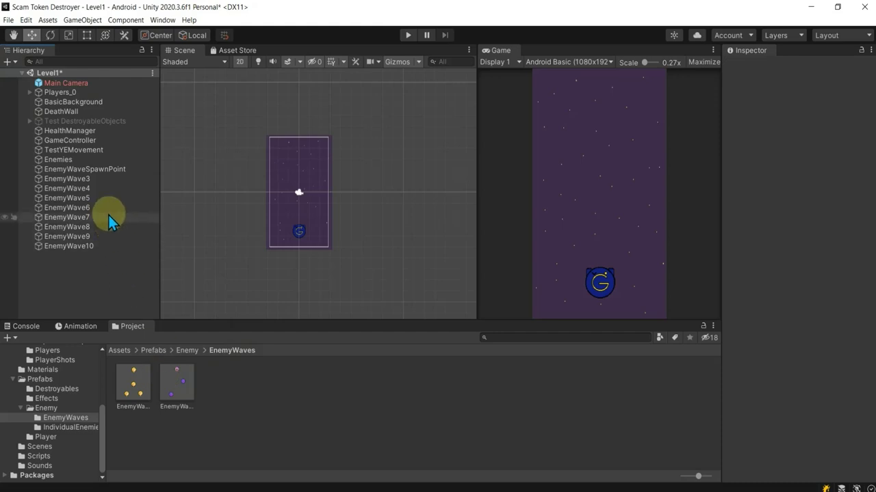
Select EnemyWave4 through EnemyWave10 and deactivate them, leaving EnemyWave3 active.
{"action": "left_click", "coordinate": [104, 189]}
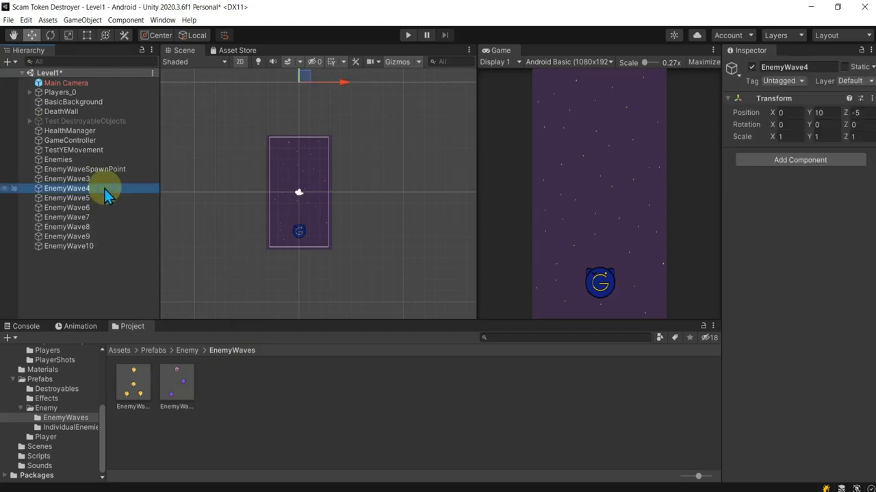
{"action": "left_click", "coordinate": [101, 246], "text": "shift"}
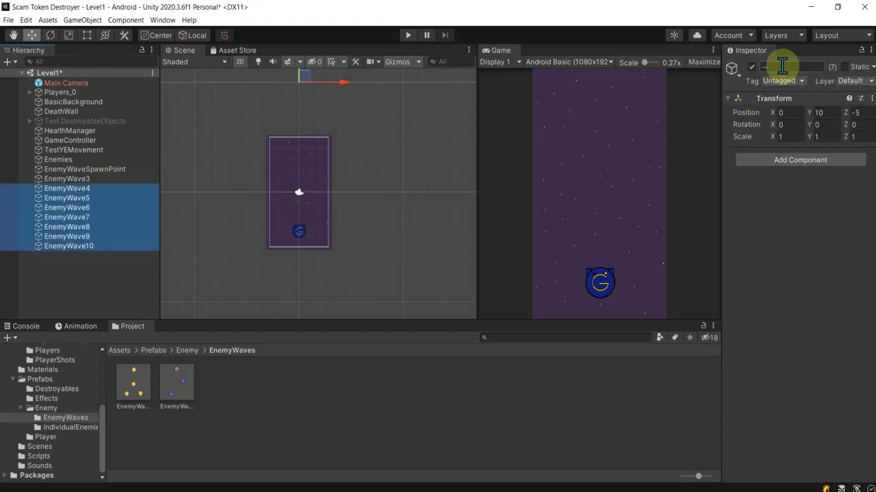
{"action": "left_click", "coordinate": [751, 66]}
{"action": "left_click", "coordinate": [75, 179]}
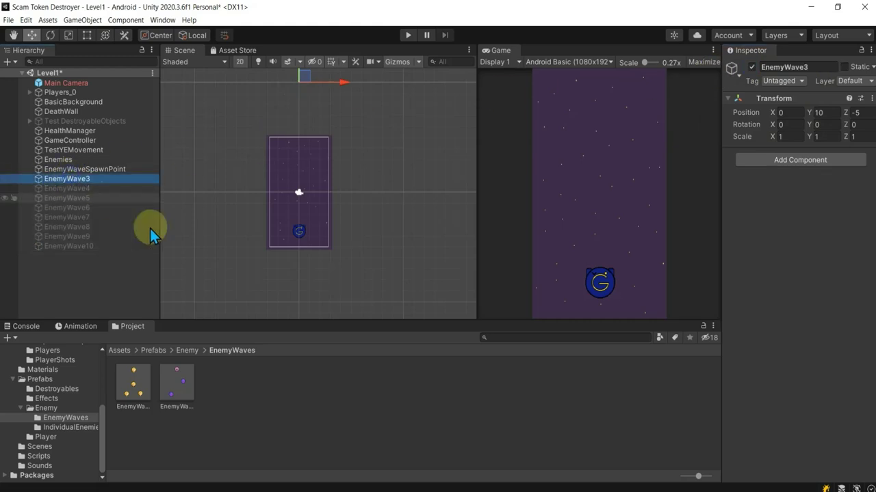
{"action": "left_click", "coordinate": [55, 407]}
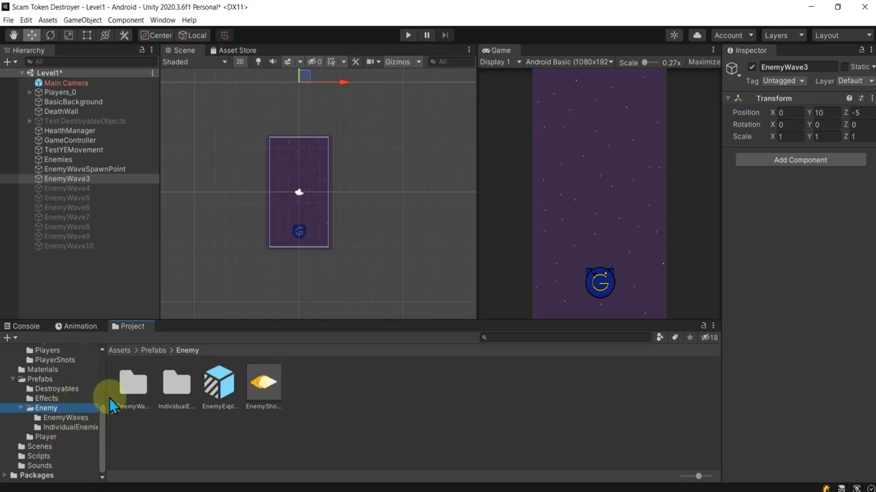
Open the IndividualEnemies prefab folder and pan the Scene view to make room above the play area.
{"action": "double_click", "coordinate": [129, 384]}
{"action": "left_click", "coordinate": [61, 409]}
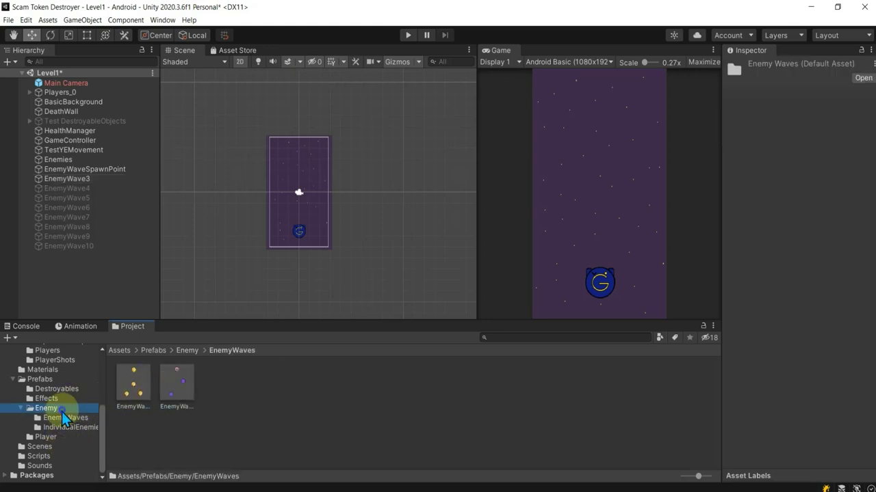
{"action": "double_click", "coordinate": [177, 383]}
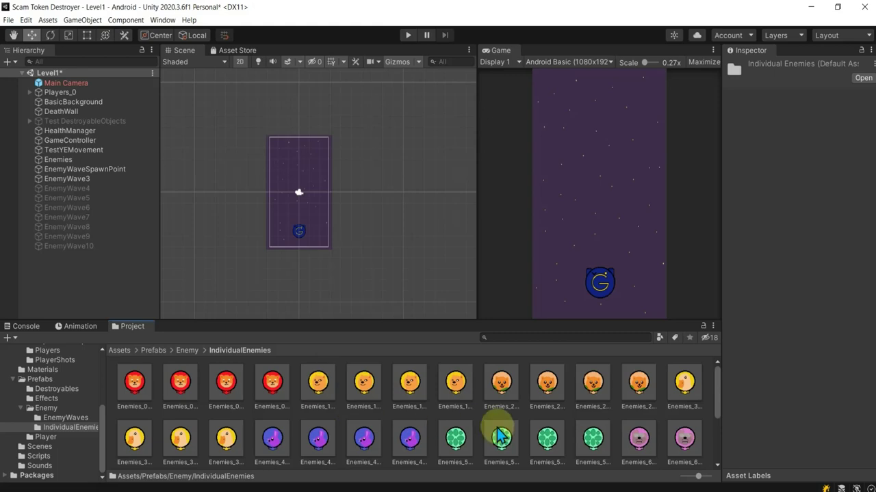
{"action": "left_click", "coordinate": [502, 337]}
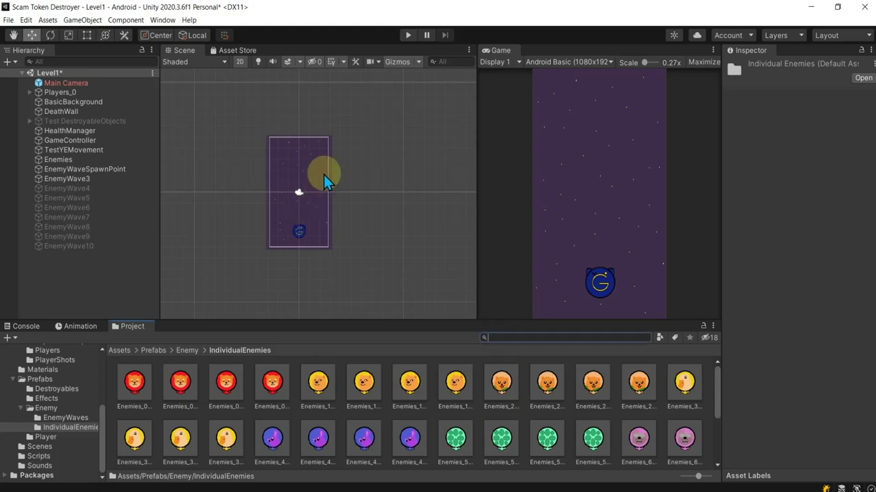
{"action": "middle_click_drag", "start_coordinate": [327, 176], "coordinate": [369, 238]}
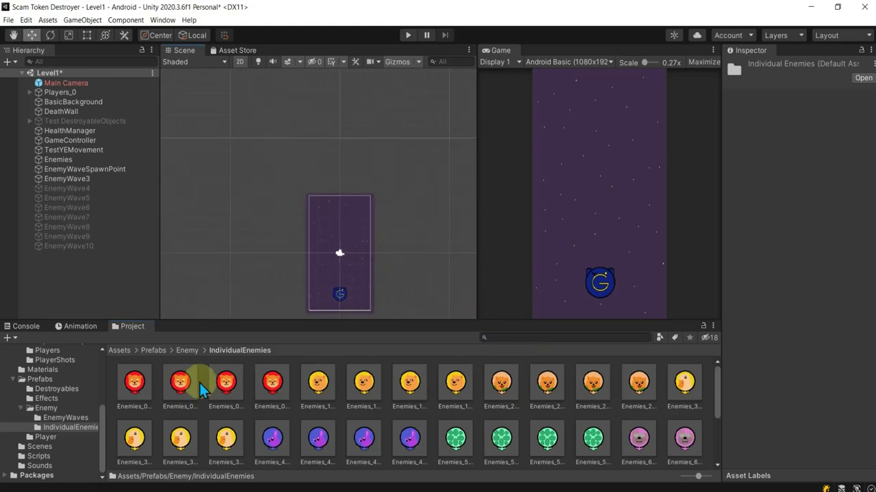
Place a row of three red Enemies_0_DO enemies above the play area.
{"action": "left_click", "coordinate": [177, 386]}
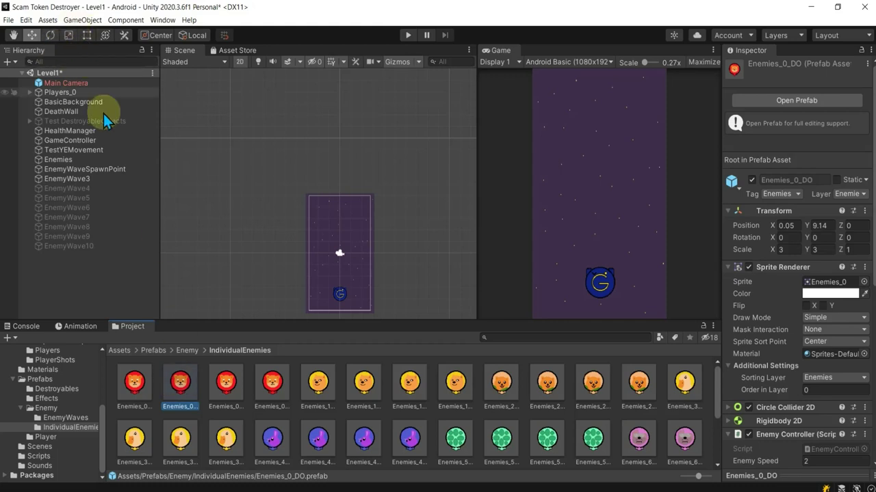
{"action": "mouse_move", "coordinate": [183, 385]}
{"action": "left_mouse_down"}
{"action": "mouse_move", "coordinate": [323, 172]}
{"action": "mouse_move", "coordinate": [352, 151]}
{"action": "left_mouse_up"}
{"action": "middle_click_drag", "start_coordinate": [351, 152], "coordinate": [312, 204]}
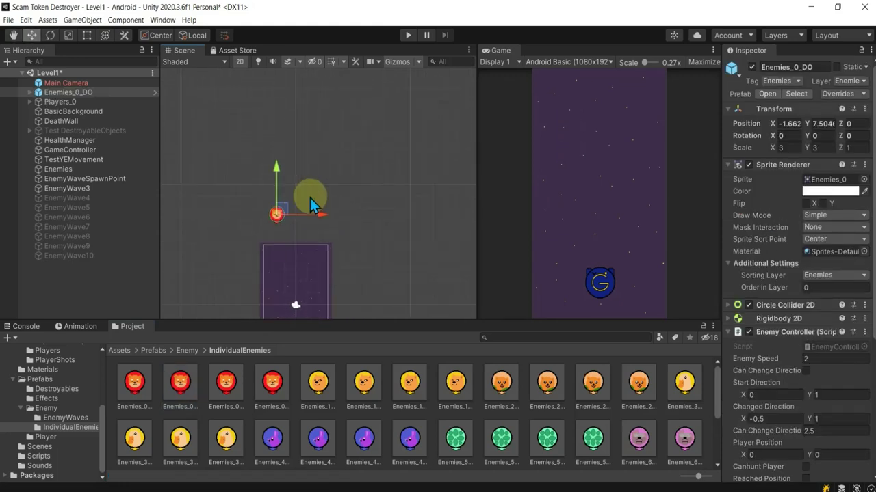
{"action": "scroll", "coordinate": [274, 214], "scroll_direction": "up", "scroll_amount": 3}
{"action": "scroll", "coordinate": [277, 222], "scroll_direction": "up", "scroll_amount": 2}
{"action": "mouse_move", "coordinate": [193, 384]}
{"action": "left_mouse_down"}
{"action": "mouse_move", "coordinate": [330, 229]}
{"action": "mouse_move", "coordinate": [323, 223]}
{"action": "left_mouse_up"}
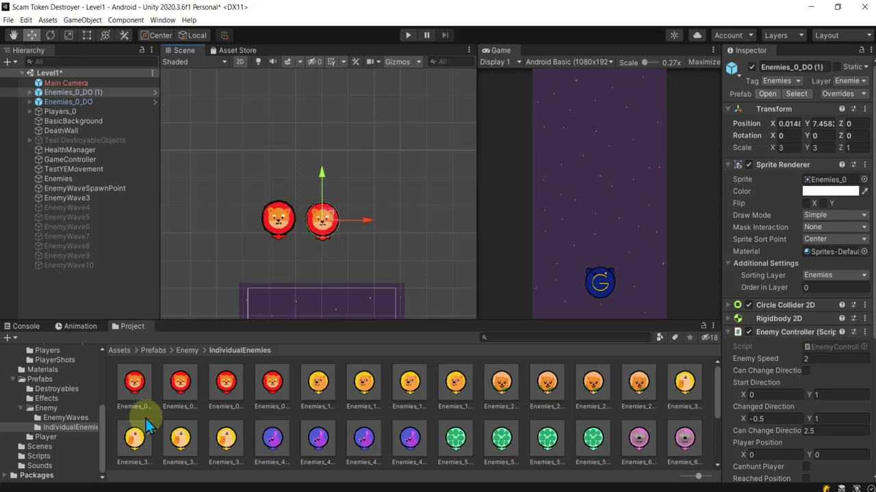
{"action": "mouse_move", "coordinate": [176, 383]}
{"action": "left_mouse_down"}
{"action": "mouse_move", "coordinate": [376, 258]}
{"action": "mouse_move", "coordinate": [370, 224]}
{"action": "left_mouse_up"}
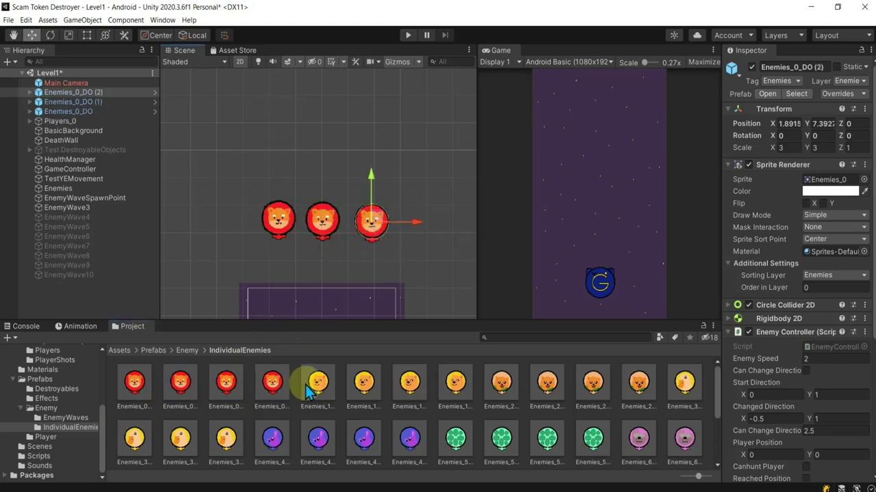
Add an Enemies_0_DR enemy and another red enemy above the row.
{"action": "left_click", "coordinate": [179, 386]}
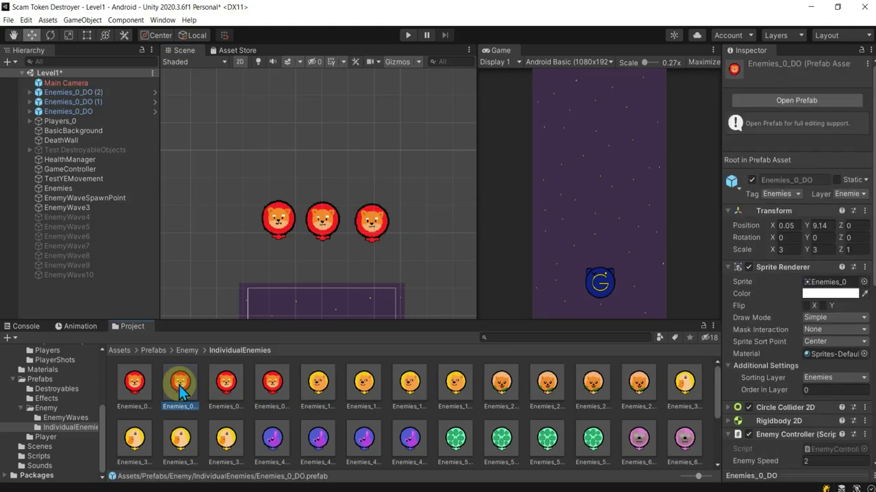
{"action": "left_click", "coordinate": [237, 381]}
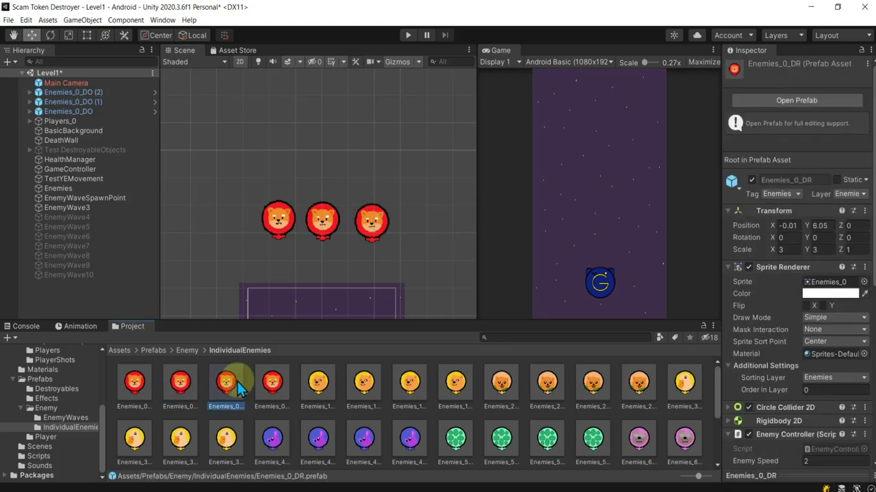
{"action": "mouse_move", "coordinate": [235, 382]}
{"action": "left_mouse_down"}
{"action": "mouse_move", "coordinate": [287, 96]}
{"action": "mouse_move", "coordinate": [294, 127]}
{"action": "left_mouse_up"}
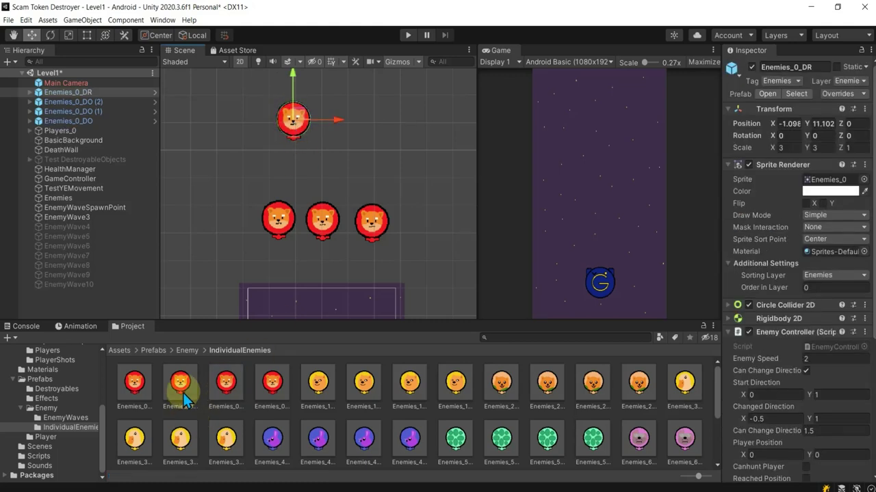
{"action": "middle_click_drag", "start_coordinate": [356, 211], "coordinate": [206, 323]}
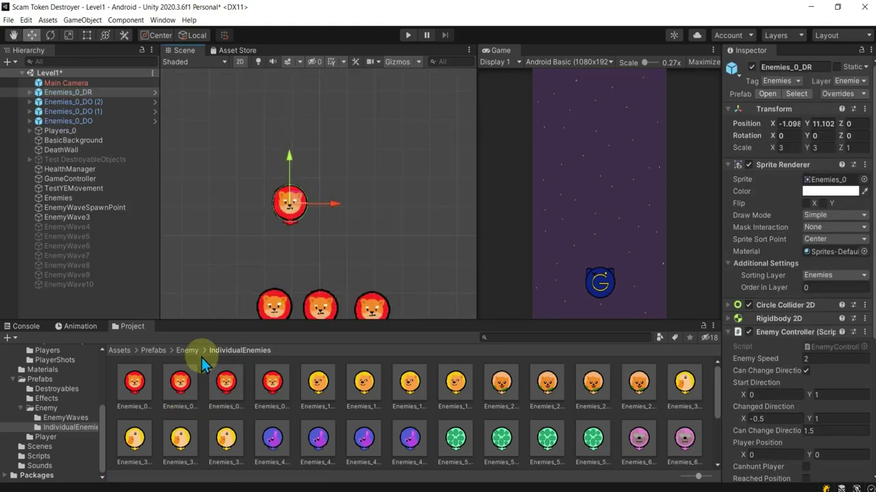
{"action": "left_click_drag", "start_coordinate": [180, 382], "coordinate": [290, 146]}
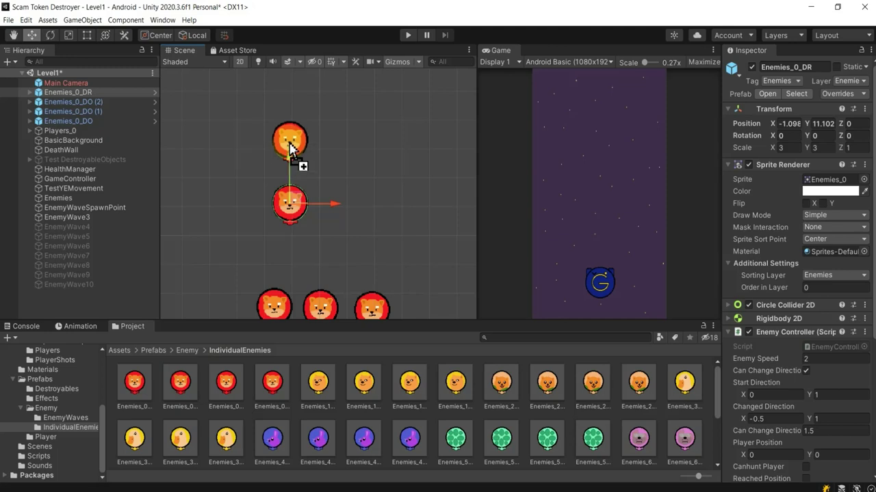
{"action": "scroll", "coordinate": [375, 246], "scroll_direction": "down", "scroll_amount": 2}
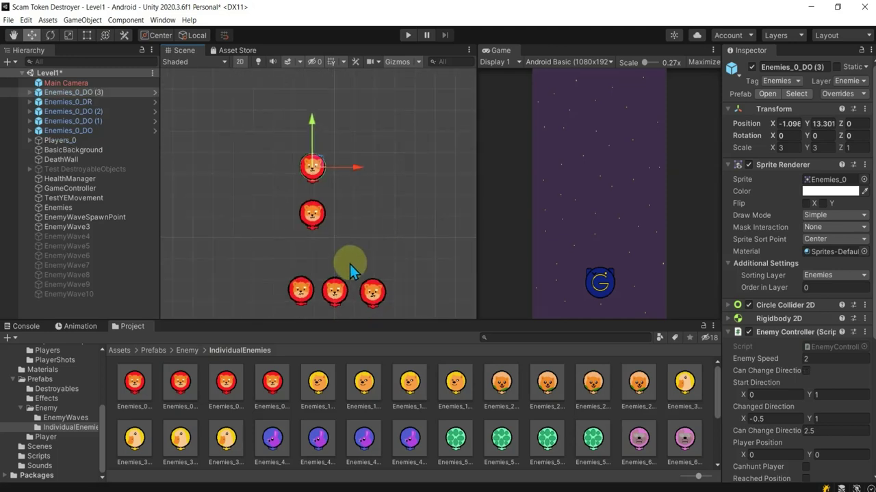
{"action": "scroll", "coordinate": [312, 261], "scroll_direction": "down", "scroll_amount": 3}
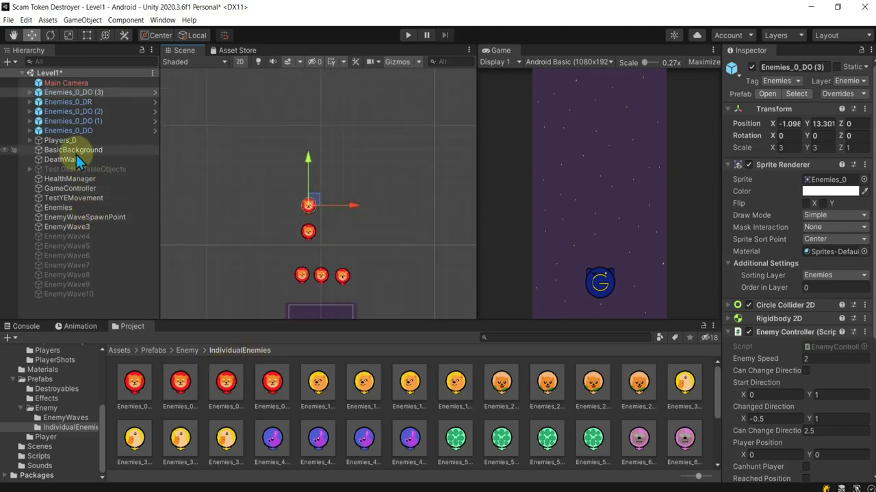
Add Enemies_0_DL enemies higher up on the right.
{"action": "left_click", "coordinate": [75, 160]}
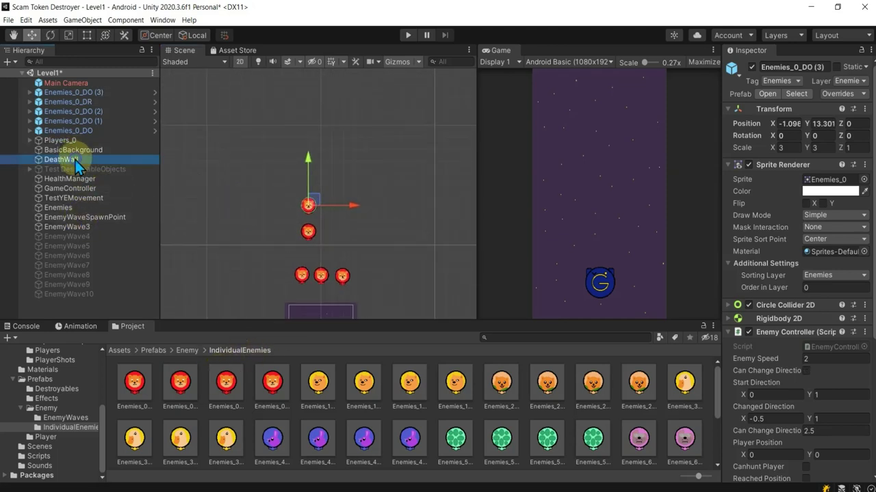
{"action": "left_click", "coordinate": [181, 388]}
{"action": "left_click", "coordinate": [227, 386]}
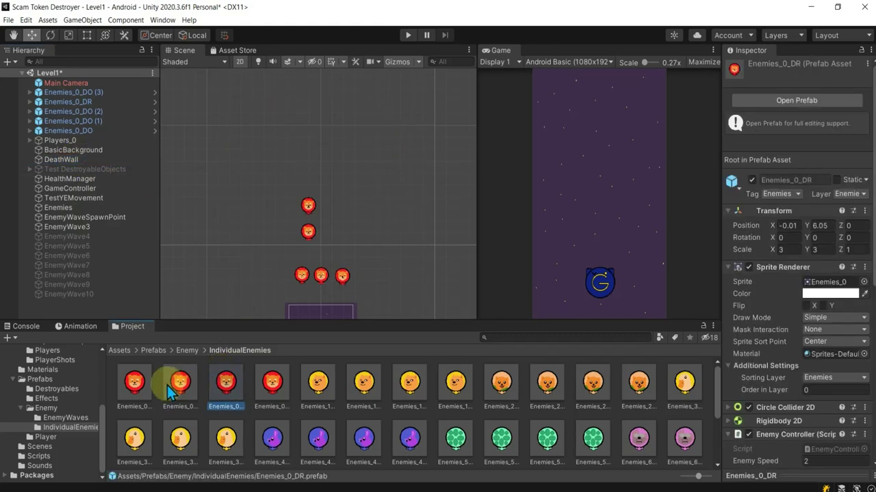
{"action": "left_click", "coordinate": [127, 392]}
{"action": "mouse_move", "coordinate": [125, 391]}
{"action": "left_mouse_down"}
{"action": "mouse_move", "coordinate": [335, 192]}
{"action": "mouse_move", "coordinate": [332, 176]}
{"action": "left_mouse_up"}
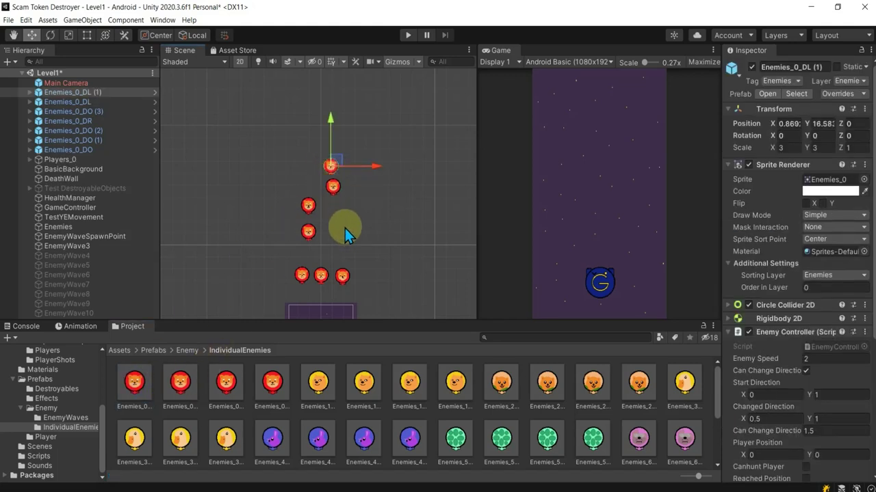
{"action": "scroll", "coordinate": [345, 228], "scroll_direction": "up", "scroll_amount": 2}
{"action": "scroll", "coordinate": [344, 225], "scroll_direction": "up", "scroll_amount": 1}
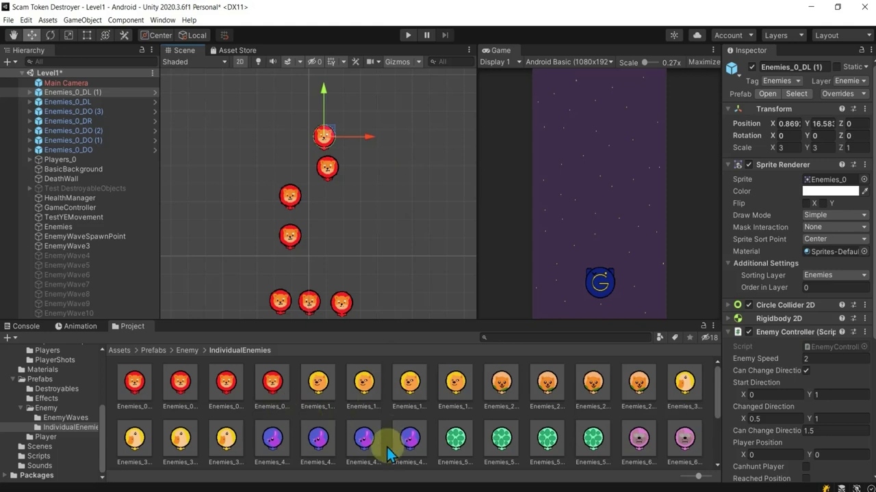
Place a green Enemies_8_DL enemy beside the upper red ones and delete the Enemies_0_DL enemy.
{"action": "scroll", "coordinate": [410, 445], "scroll_direction": "down", "scroll_amount": 3}
{"action": "left_click", "coordinate": [409, 396]}
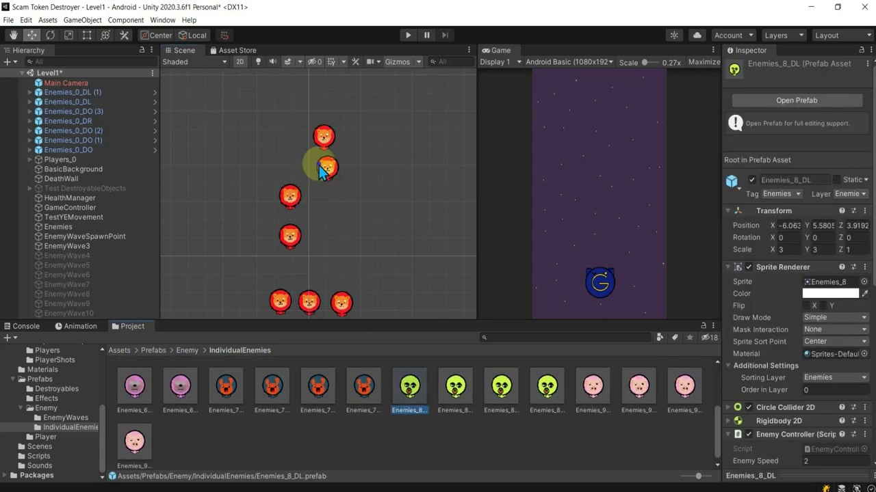
{"action": "left_click", "coordinate": [319, 166]}
{"action": "left_click", "coordinate": [406, 386]}
{"action": "left_click_drag", "start_coordinate": [408, 387], "coordinate": [357, 179]}
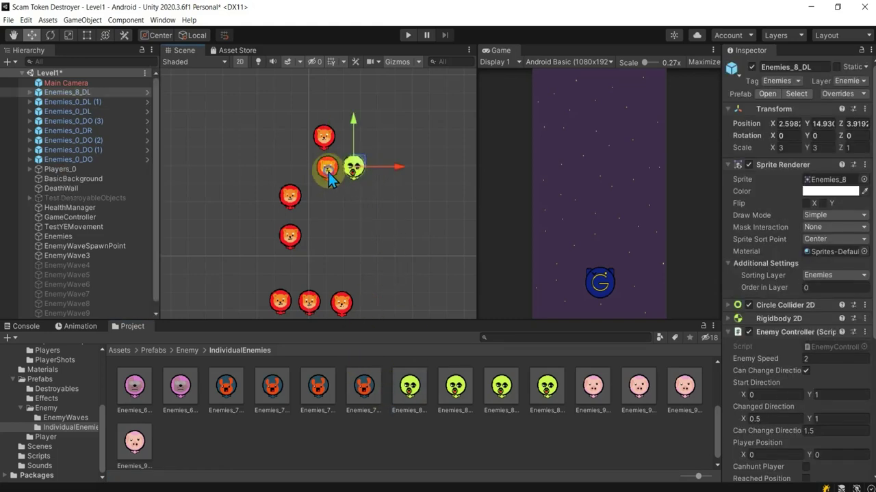
{"action": "left_click", "coordinate": [329, 172]}
{"action": "key", "text": "Delete"}
Add a second green Enemies_8 enemy on top, align the pair, and delete the remaining upper red enemies.
{"action": "left_click_drag", "start_coordinate": [363, 386], "coordinate": [324, 134]}
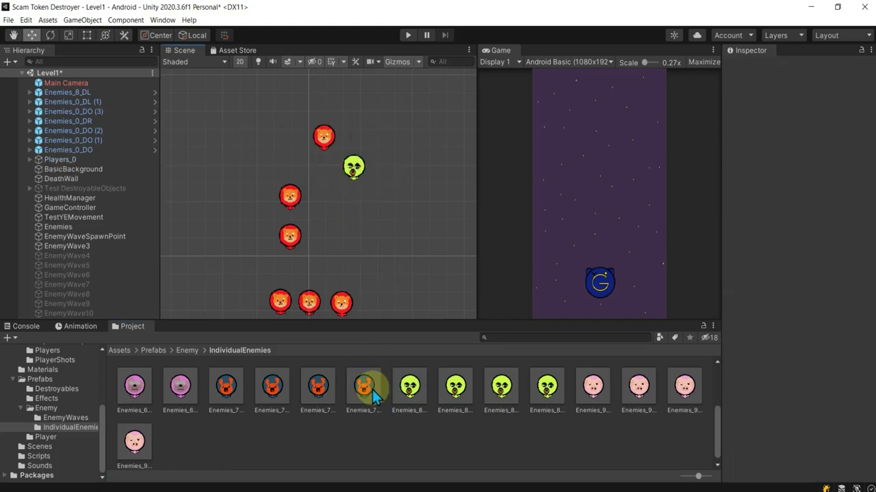
{"action": "key", "text": "Delete"}
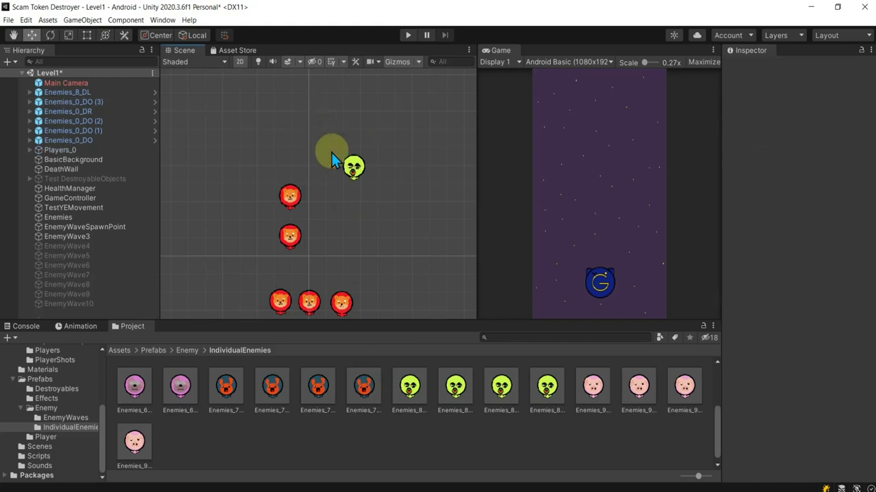
{"action": "mouse_move", "coordinate": [408, 387]}
{"action": "left_mouse_down"}
{"action": "mouse_move", "coordinate": [351, 126]}
{"action": "mouse_move", "coordinate": [330, 136]}
{"action": "left_mouse_up"}
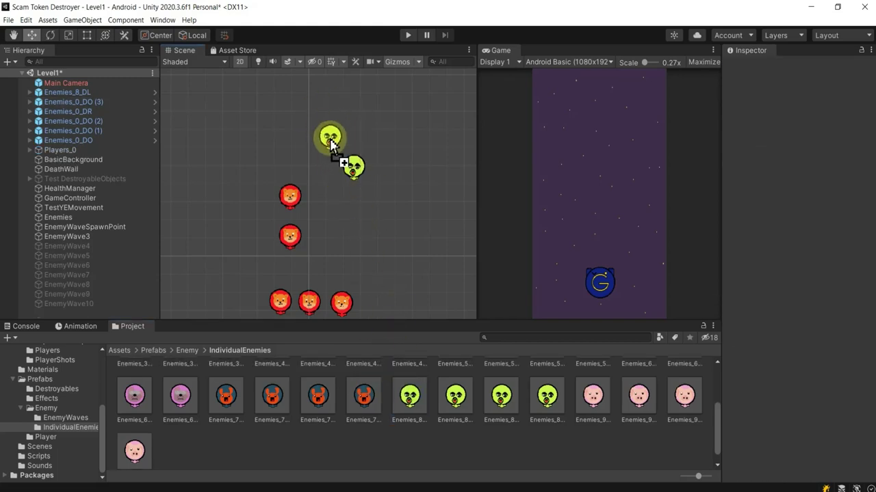
{"action": "left_click", "coordinate": [355, 169]}
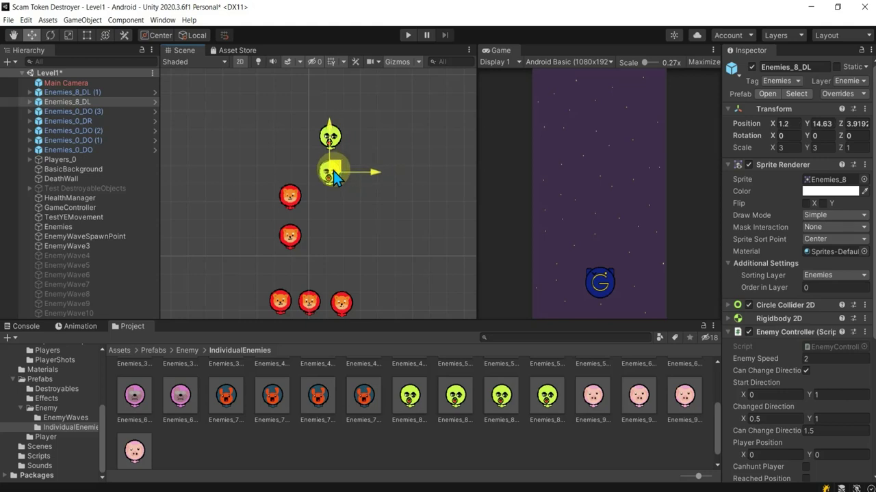
{"action": "left_click_drag", "start_coordinate": [360, 172], "coordinate": [337, 177]}
{"action": "left_click_drag", "start_coordinate": [269, 163], "coordinate": [309, 264]}
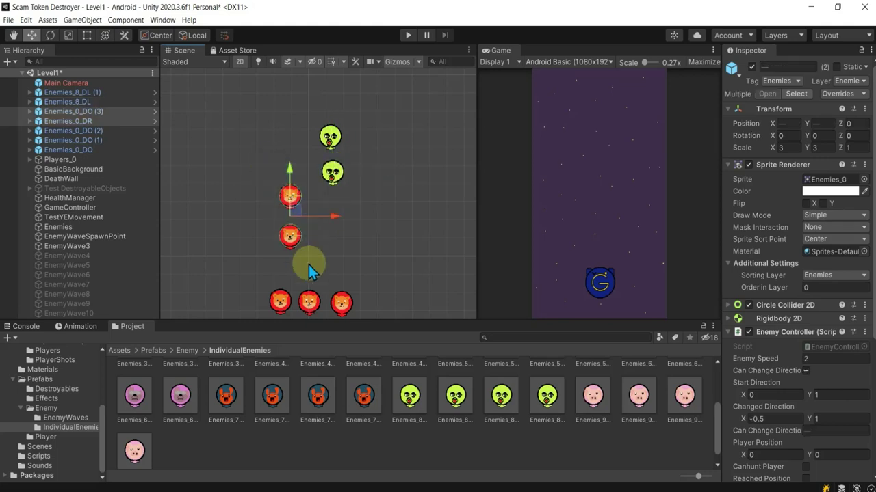
{"action": "key", "text": "Delete"}
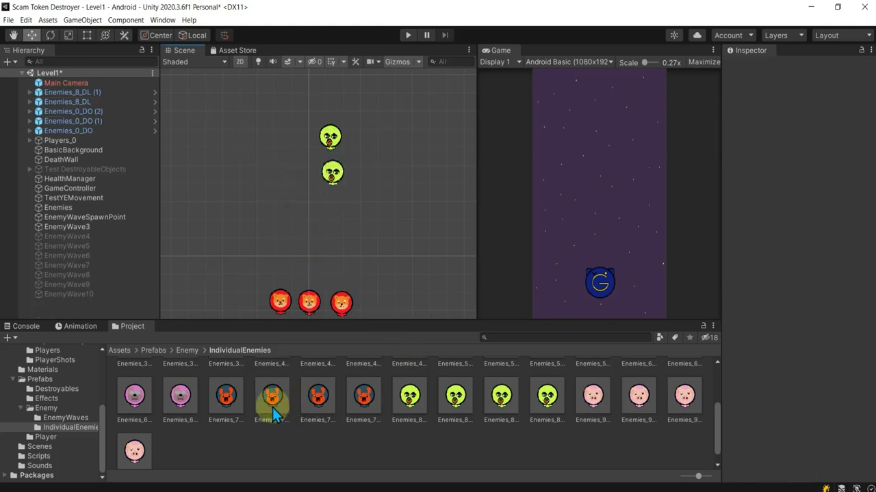
Place two orange Enemies_7_DR enemies beneath the green pair.
{"action": "left_click", "coordinate": [272, 408]}
{"action": "left_click_drag", "start_coordinate": [301, 410], "coordinate": [291, 272]}
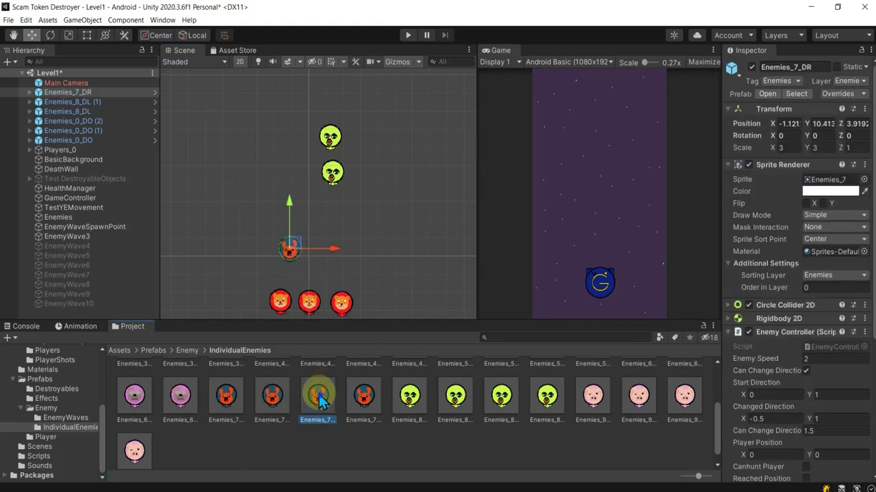
{"action": "left_click_drag", "start_coordinate": [318, 395], "coordinate": [290, 212]}
{"action": "left_click", "coordinate": [332, 201]}
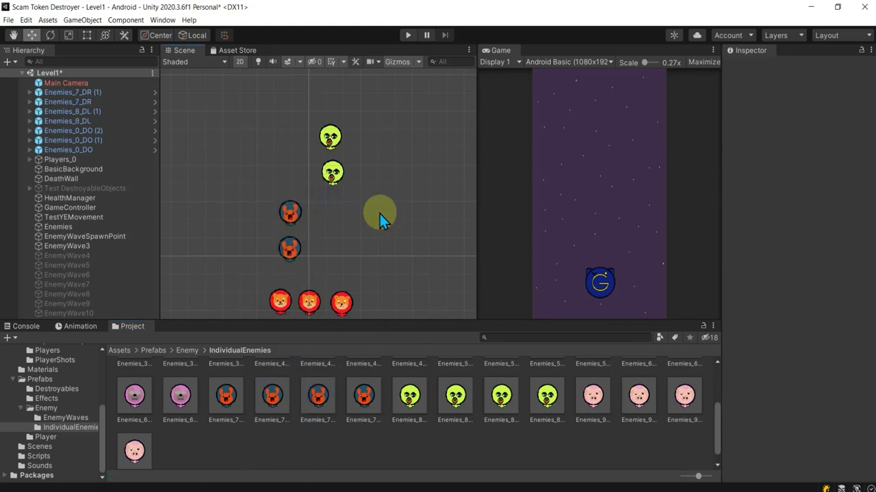
{"action": "scroll", "coordinate": [311, 270], "scroll_direction": "down", "scroll_amount": 3}
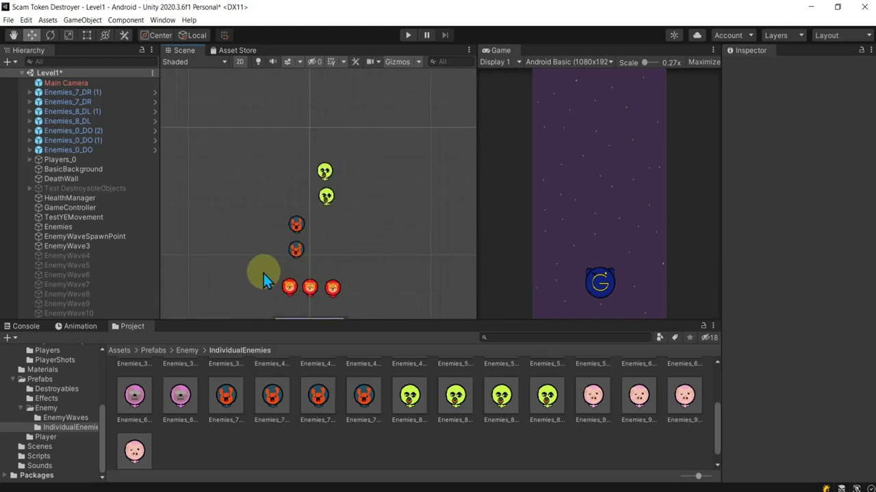
Duplicate the bottom row of three red enemies and move the copies above the formation.
{"action": "left_click_drag", "start_coordinate": [264, 274], "coordinate": [355, 301]}
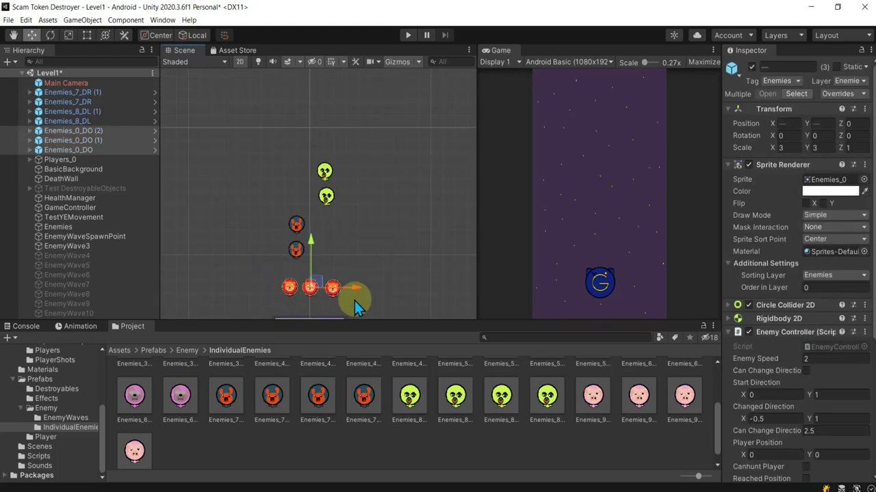
{"action": "key", "text": "ctrl+d"}
{"action": "left_click_drag", "start_coordinate": [323, 288], "coordinate": [326, 141]}
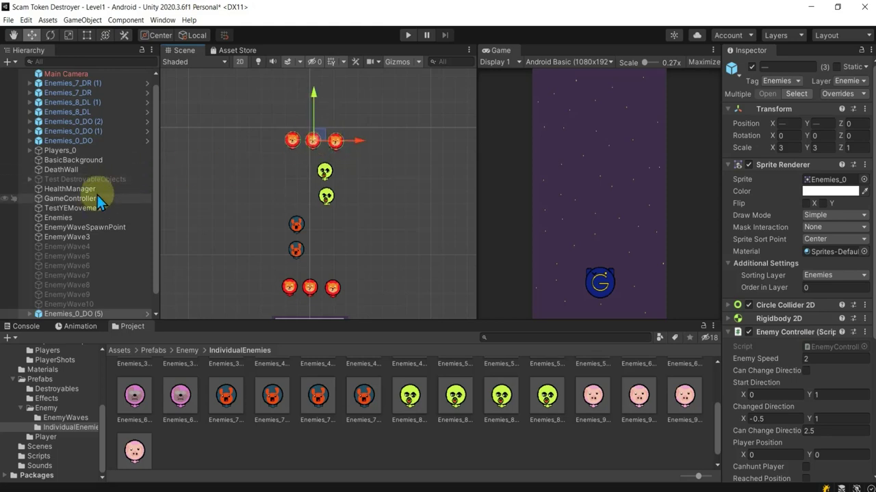
{"action": "left_click", "coordinate": [84, 169]}
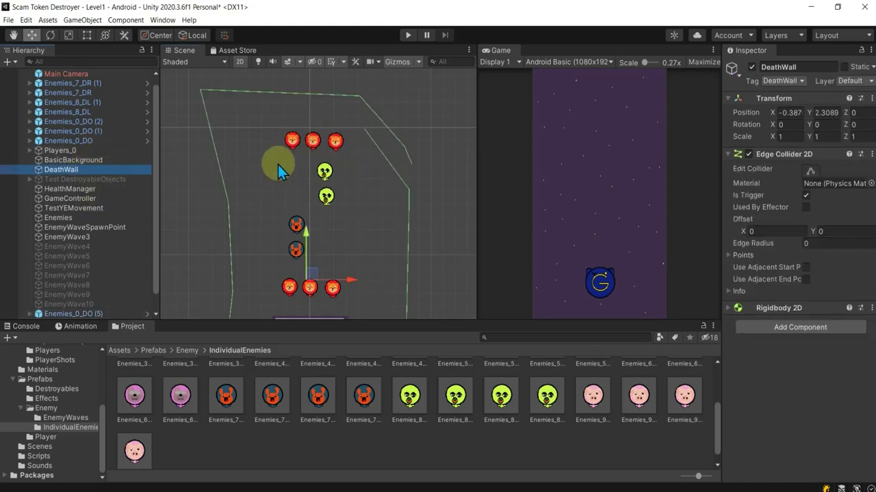
{"action": "left_click", "coordinate": [358, 185]}
{"action": "scroll", "coordinate": [358, 205], "scroll_direction": "down", "scroll_amount": 2}
{"action": "middle_click_drag", "start_coordinate": [357, 205], "coordinate": [345, 168]}
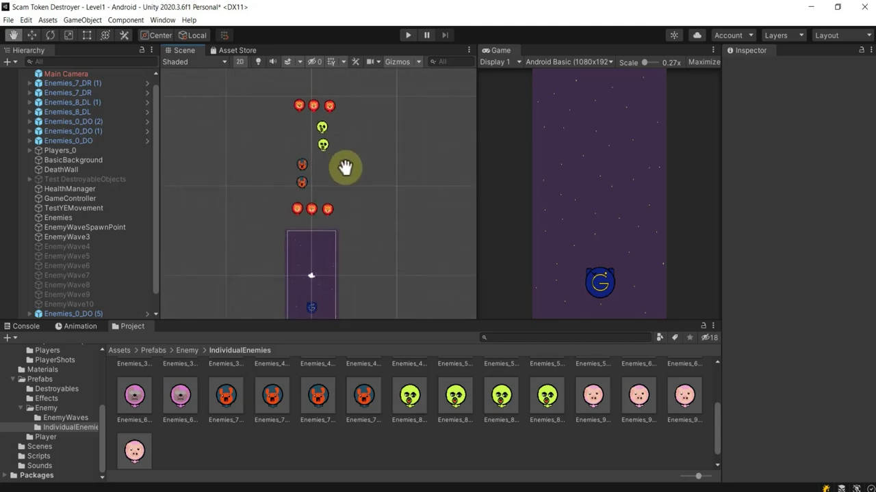
{"action": "scroll", "coordinate": [398, 99], "scroll_direction": "up", "scroll_amount": 1}
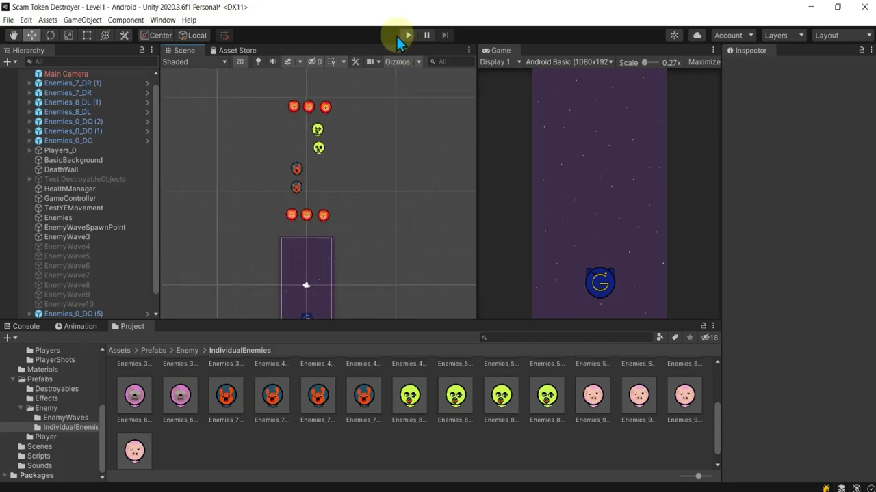
{"action": "left_click", "coordinate": [402, 35]}
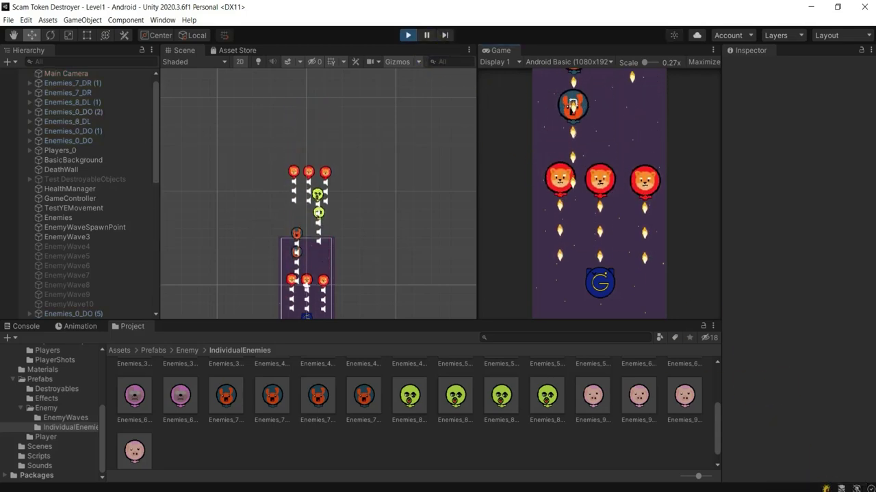
{"action": "left_click", "coordinate": [841, 490]}
{"action": "left_click_drag", "start_coordinate": [777, 478], "coordinate": [744, 480]}
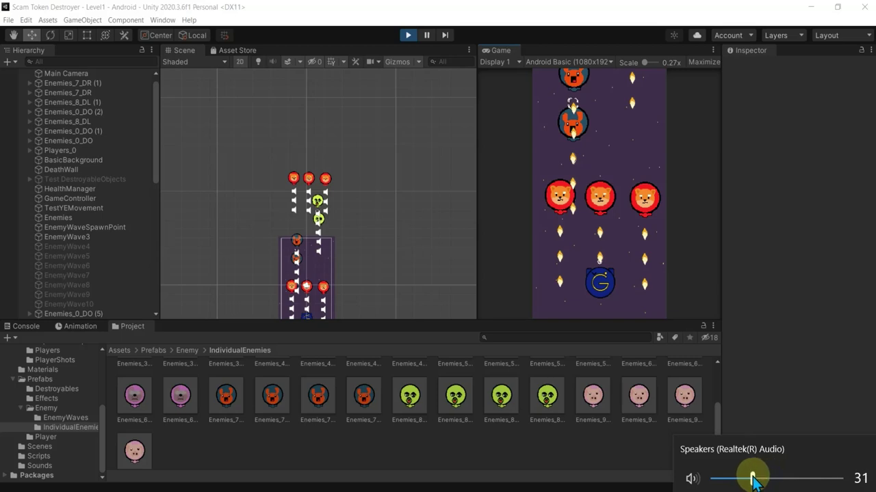
{"action": "left_click", "coordinate": [410, 35]}
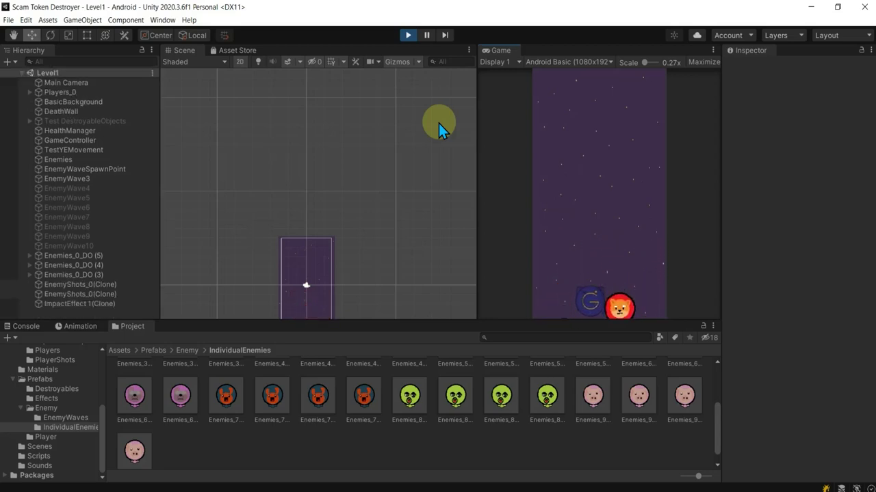
{"action": "left_click", "coordinate": [408, 37]}
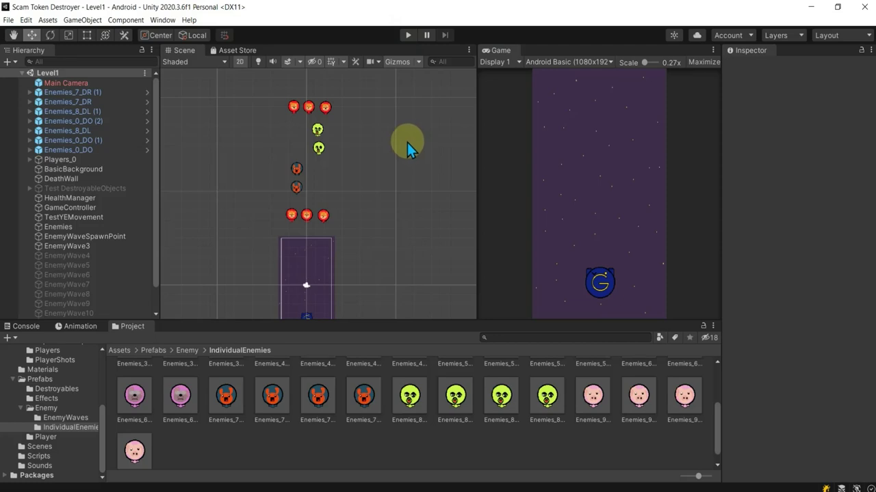
Stop play mode and select the red copies Enemies_0_DO (5), (4) and (3).
{"action": "scroll", "coordinate": [82, 225], "scroll_direction": "down", "scroll_amount": 1}
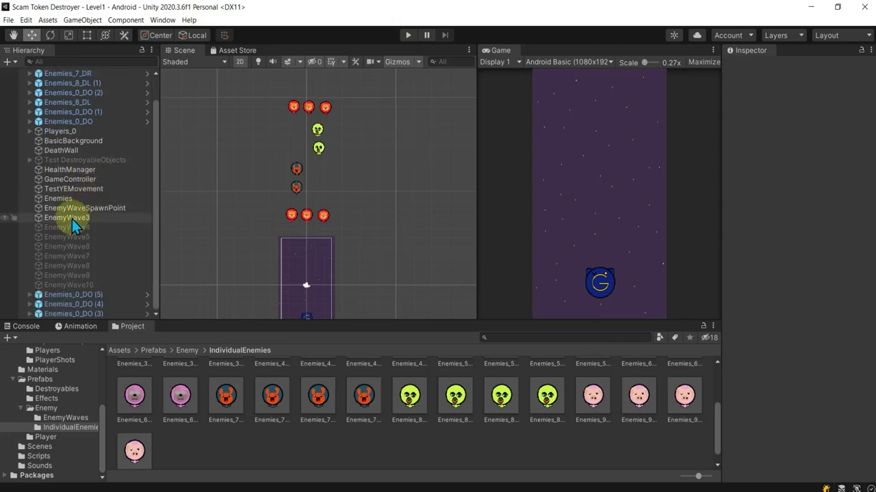
{"action": "left_click", "coordinate": [56, 217]}
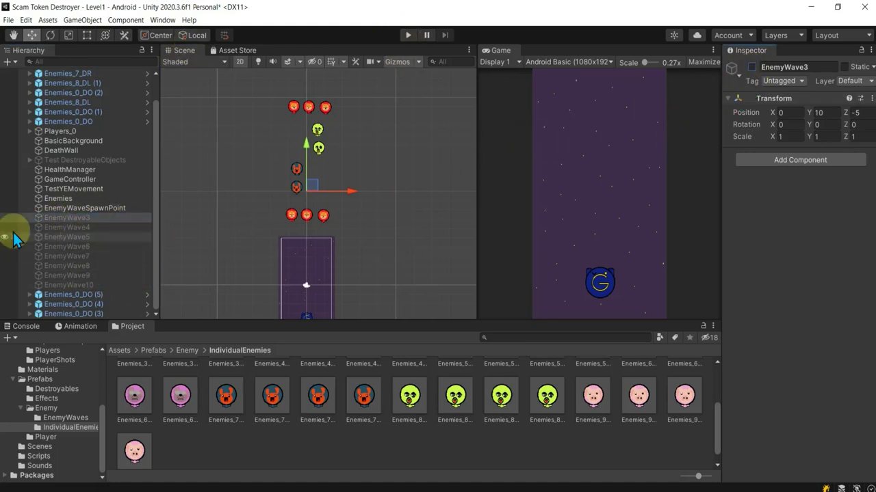
{"action": "left_click", "coordinate": [69, 226]}
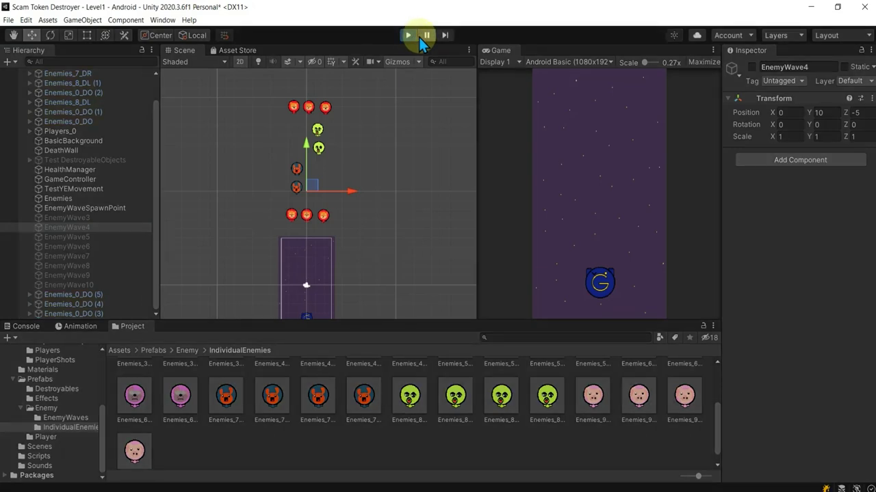
{"action": "left_click", "coordinate": [408, 35]}
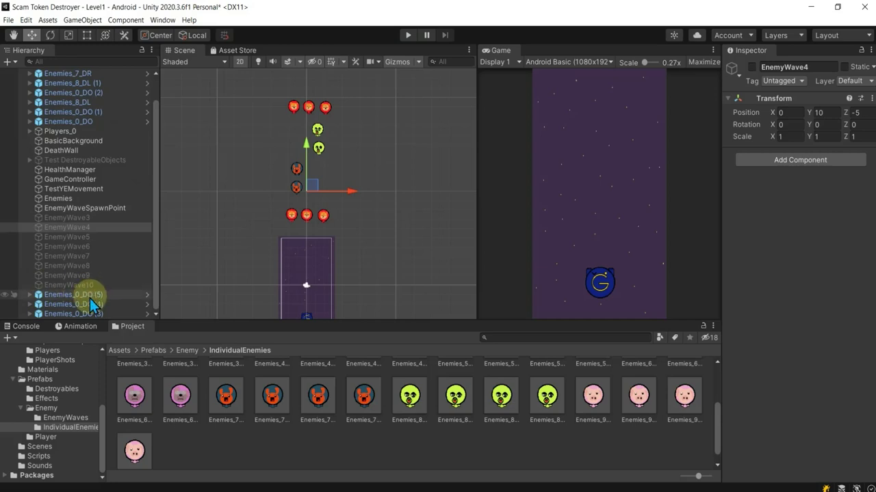
{"action": "left_click", "coordinate": [89, 294]}
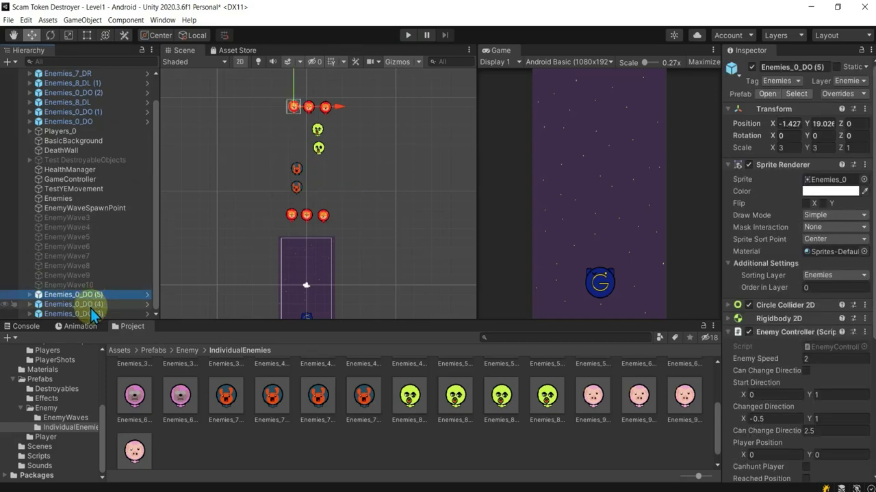
{"action": "left_click", "coordinate": [93, 313], "text": "shift"}
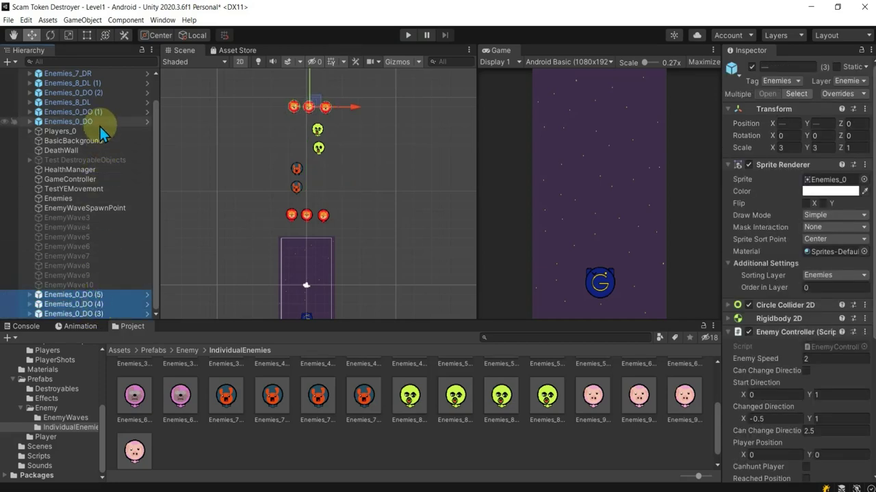
Move the three red copies and six other enemies under EnemyWave3.
{"action": "left_click_drag", "start_coordinate": [103, 299], "coordinate": [85, 219]}
{"action": "left_click", "coordinate": [79, 218]}
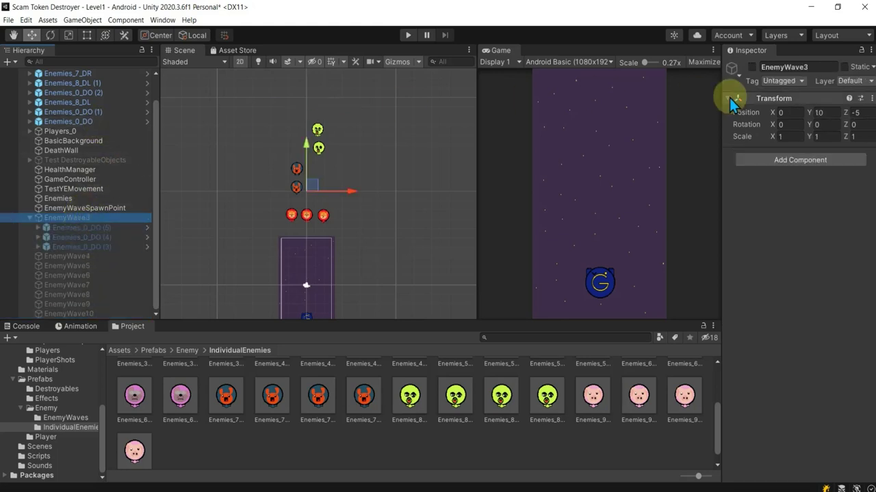
{"action": "left_click", "coordinate": [65, 121]}
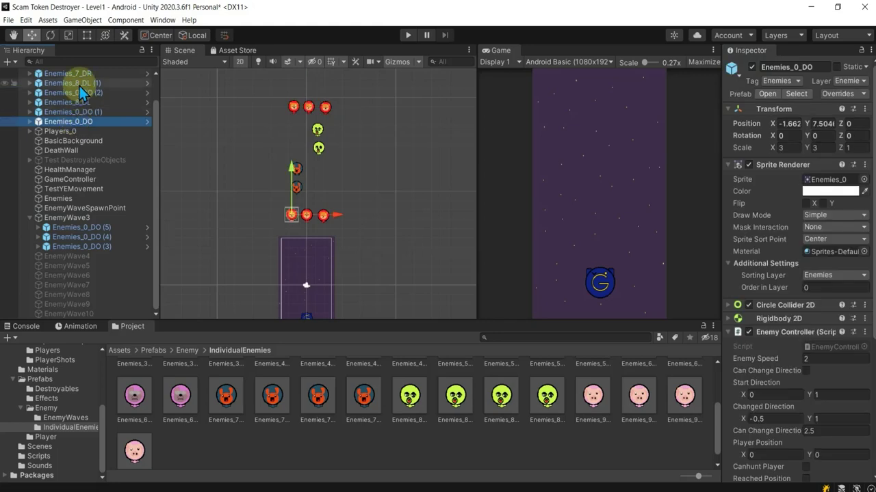
{"action": "left_click", "coordinate": [79, 76], "text": "shift"}
{"action": "left_click_drag", "start_coordinate": [80, 74], "coordinate": [79, 219]}
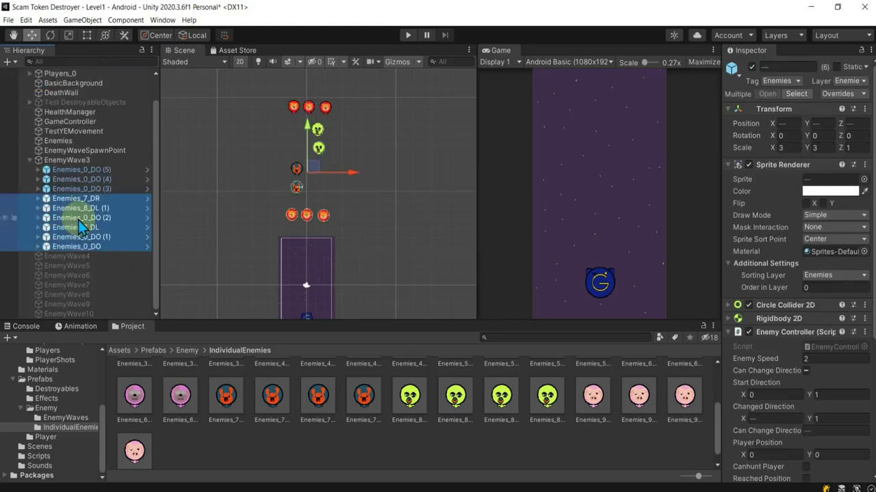
{"action": "left_click", "coordinate": [79, 172], "text": "shift"}
Move Enemies_7_DR (1) under EnemyWave3 and set all ten children's Z position to 0.
{"action": "scroll", "coordinate": [299, 181], "scroll_direction": "up", "scroll_amount": 1}
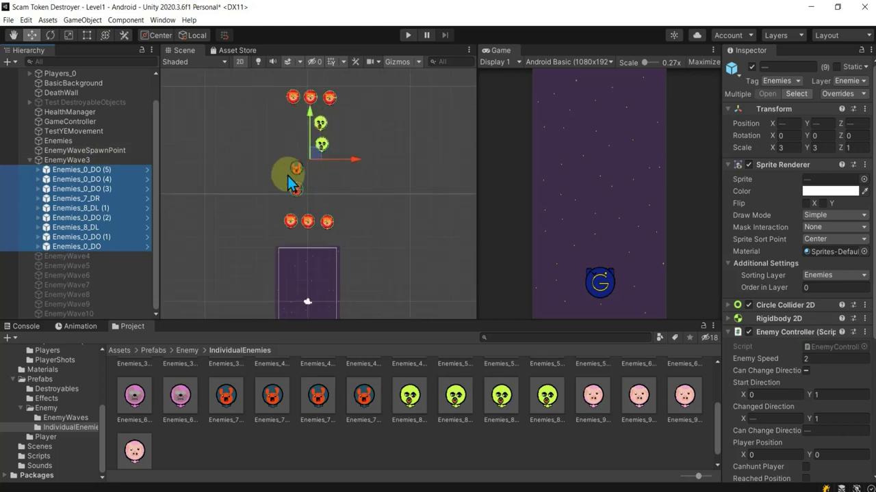
{"action": "scroll", "coordinate": [95, 119], "scroll_direction": "up", "scroll_amount": 2}
{"action": "left_click", "coordinate": [91, 92]}
{"action": "left_click_drag", "start_coordinate": [91, 92], "coordinate": [90, 191]}
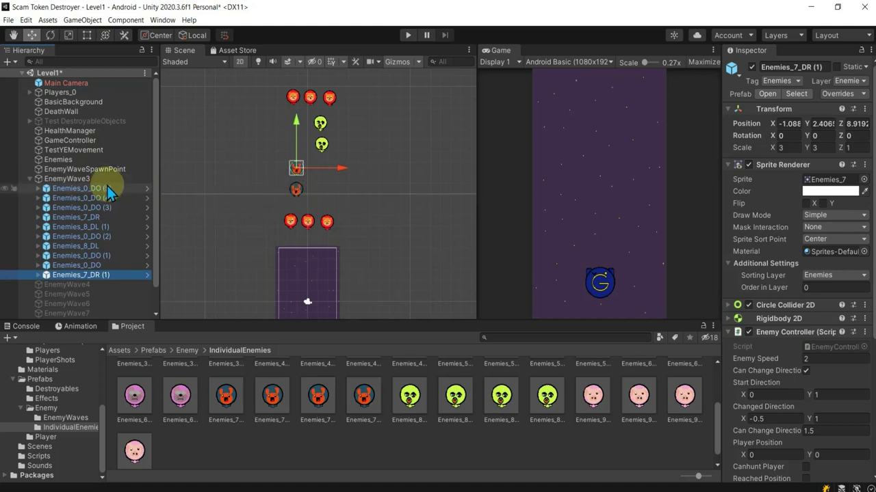
{"action": "left_click", "coordinate": [108, 187], "text": "shift"}
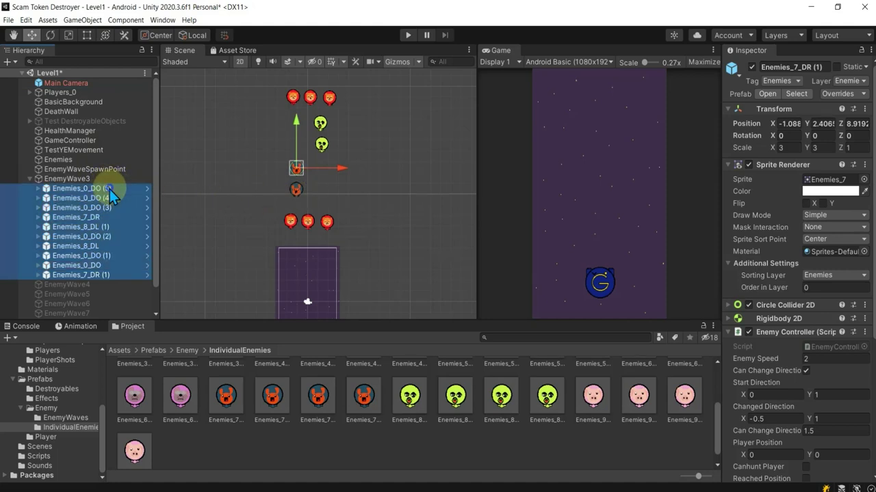
{"action": "left_click", "coordinate": [857, 123]}
{"action": "type", "text": "0"}
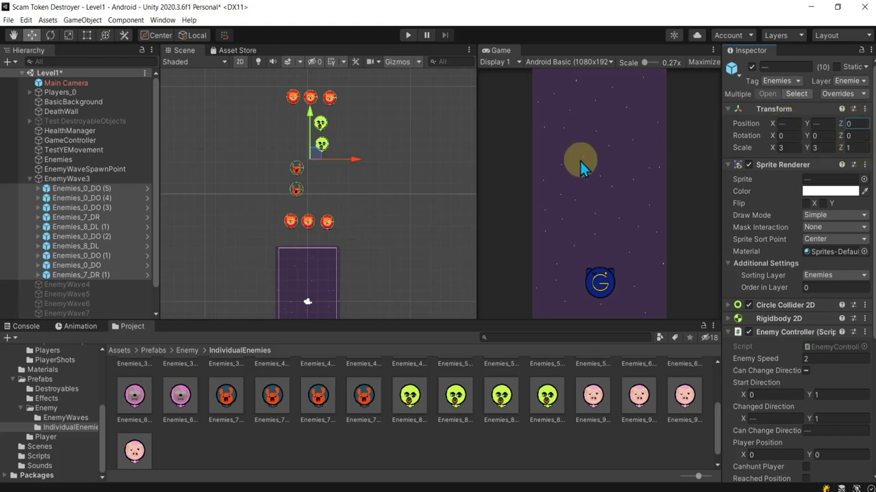
Check Enemies_0_DO (4), Enemies_7_DR, both Enemies_8_DL and Enemies_7_DR (1) individually.
{"action": "left_click", "coordinate": [191, 192]}
{"action": "left_click", "coordinate": [80, 198]}
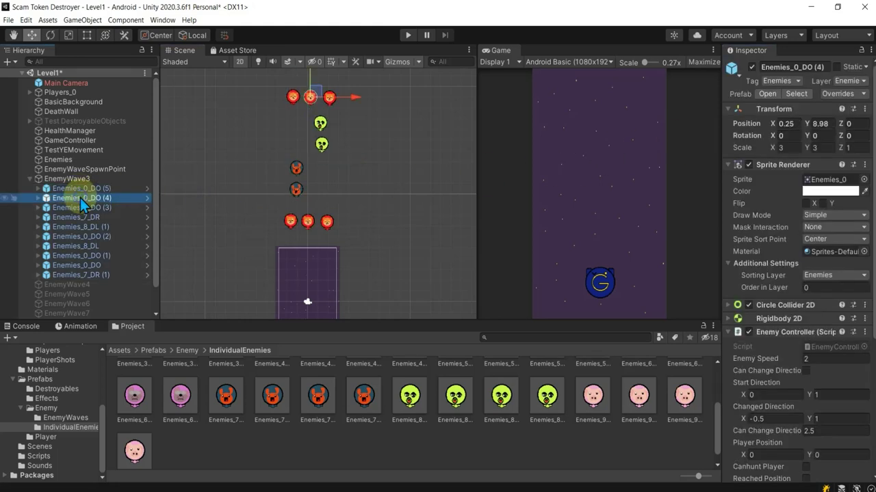
{"action": "left_click", "coordinate": [80, 216]}
{"action": "left_click", "coordinate": [80, 227]}
{"action": "left_click", "coordinate": [80, 245]}
{"action": "left_click", "coordinate": [79, 274]}
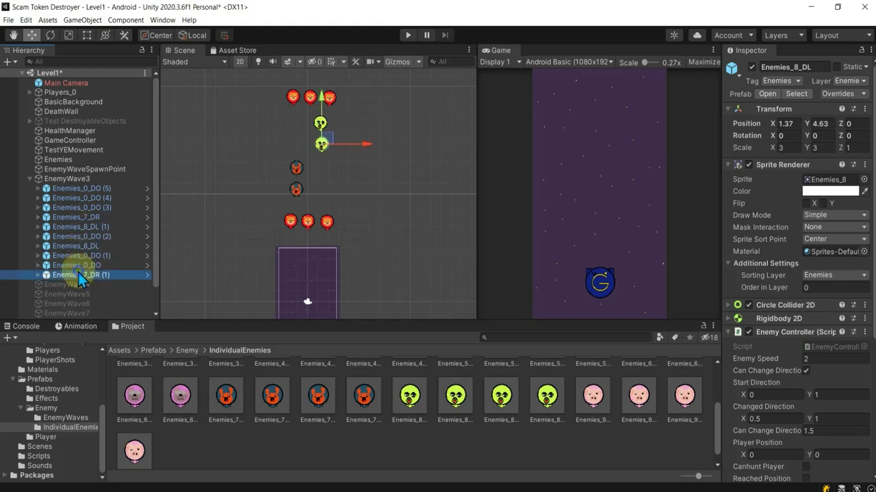
Move Enemies_0_DO (5) out of EnemyWave3 and back in as its last child.
{"action": "left_click", "coordinate": [89, 179]}
{"action": "left_click", "coordinate": [99, 188]}
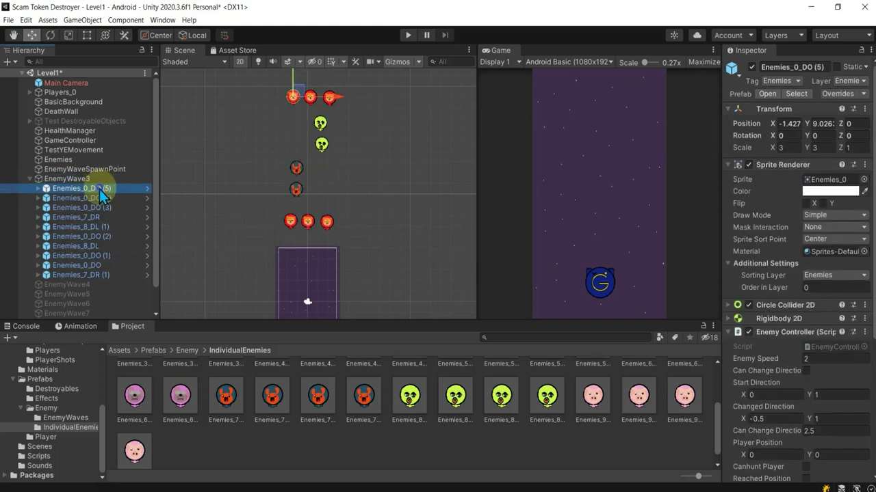
{"action": "left_click_drag", "start_coordinate": [99, 188], "coordinate": [96, 179]}
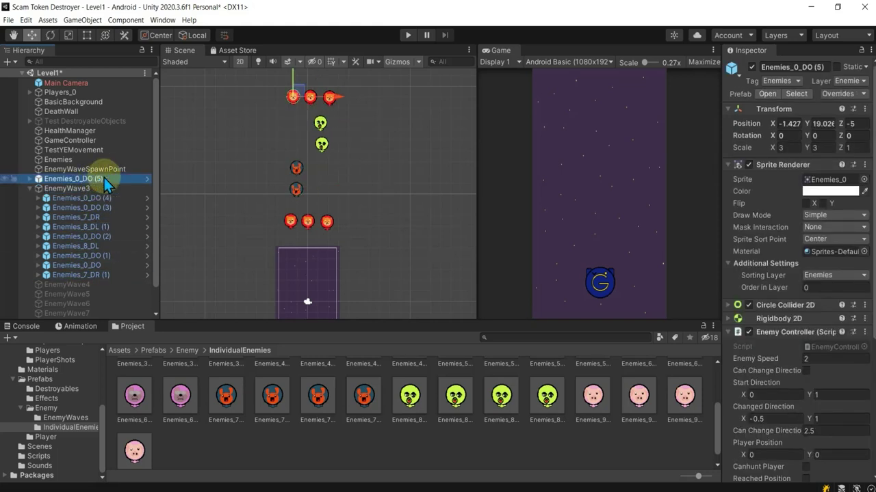
{"action": "left_click", "coordinate": [63, 190]}
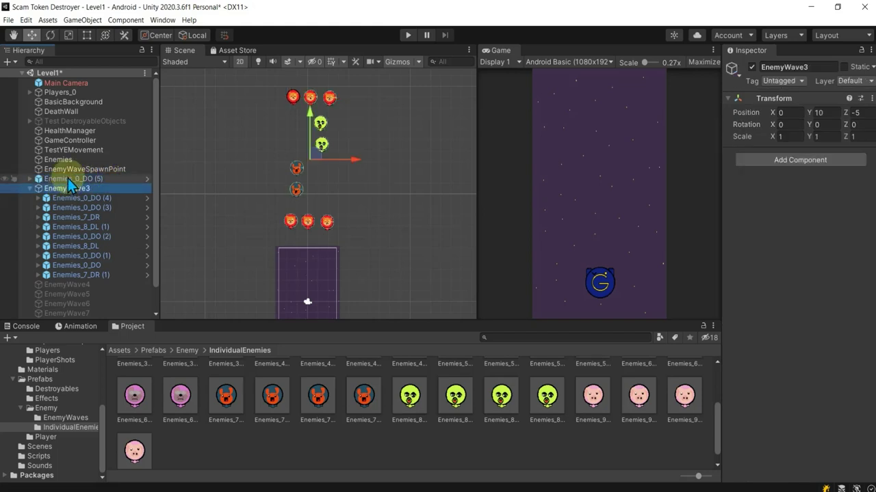
{"action": "left_click_drag", "start_coordinate": [67, 179], "coordinate": [75, 188]}
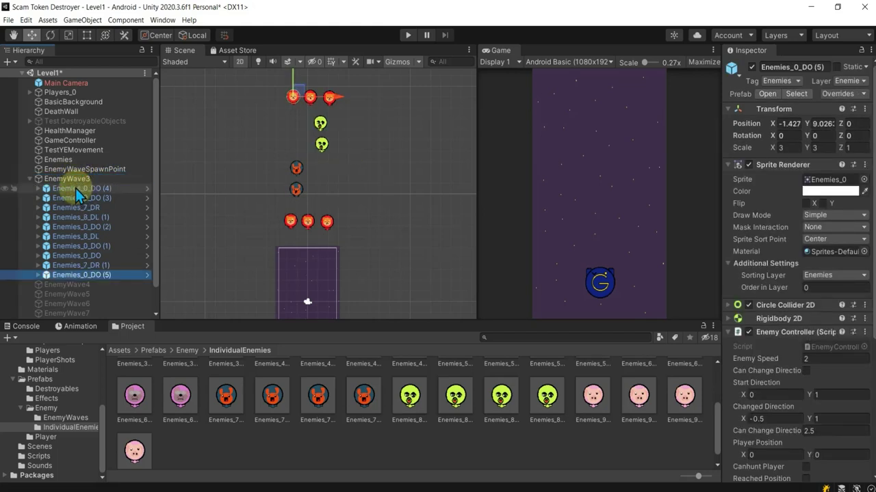
{"action": "left_click", "coordinate": [75, 180]}
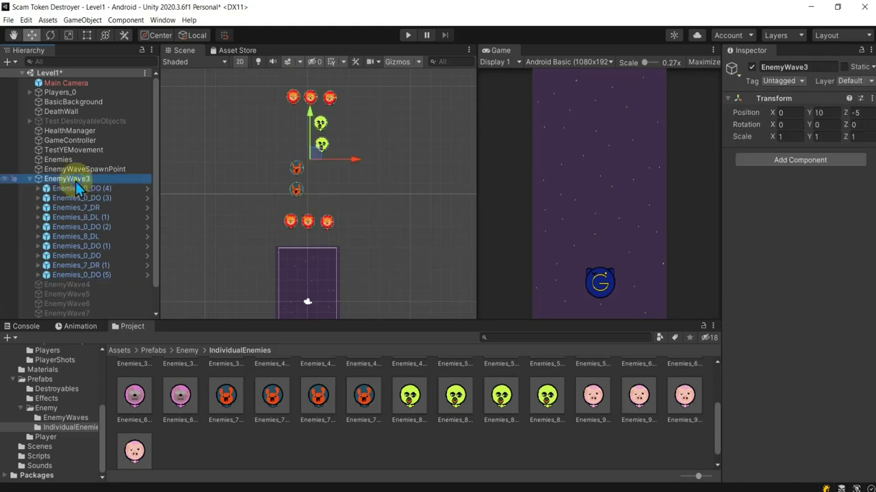
Save EnemyWave3 as a prefab in the EnemyWaves folder and deactivate its scene instance.
{"action": "left_click", "coordinate": [73, 417]}
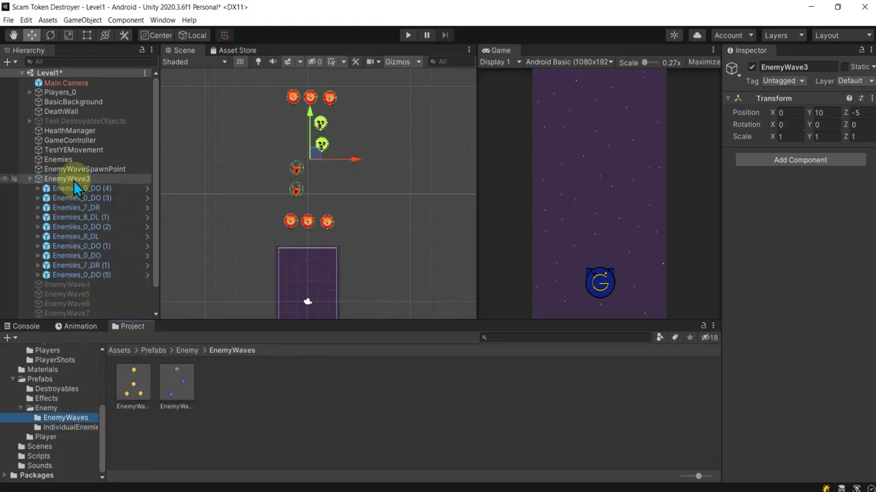
{"action": "left_click_drag", "start_coordinate": [76, 184], "coordinate": [257, 431]}
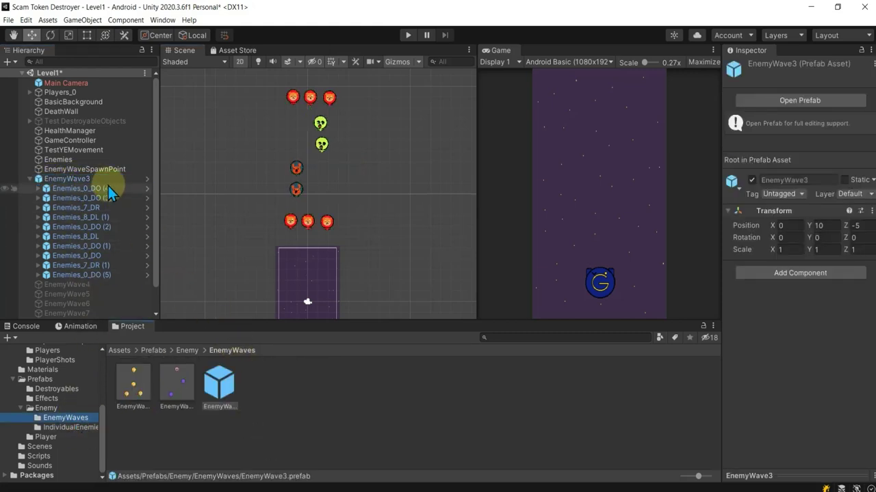
{"action": "left_click", "coordinate": [30, 178]}
{"action": "left_click", "coordinate": [68, 180]}
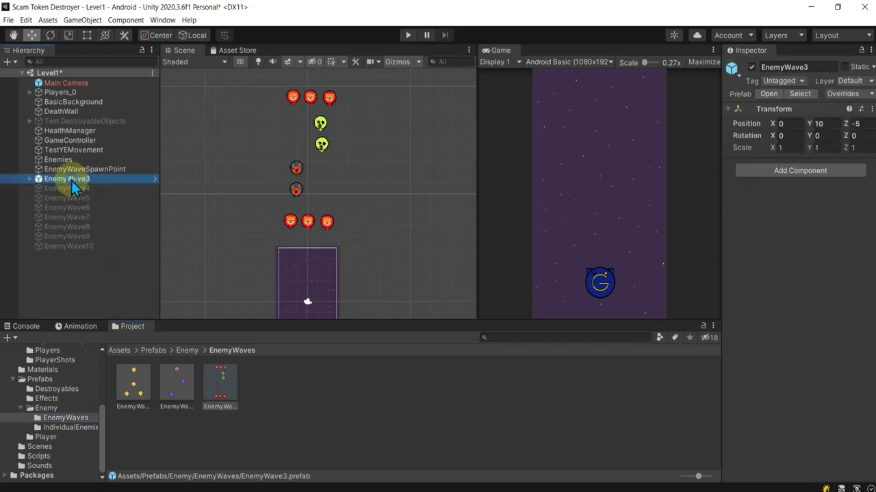
{"action": "left_click", "coordinate": [751, 66]}
Select EnemyWave4 and browse the IndividualEnemies prefab folder.
{"action": "left_click", "coordinate": [62, 192]}
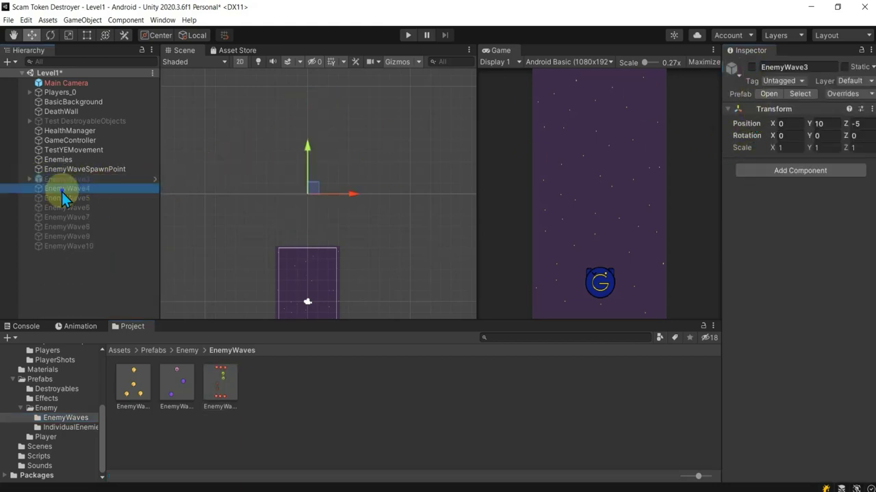
{"action": "left_click_drag", "start_coordinate": [62, 192], "coordinate": [82, 438]}
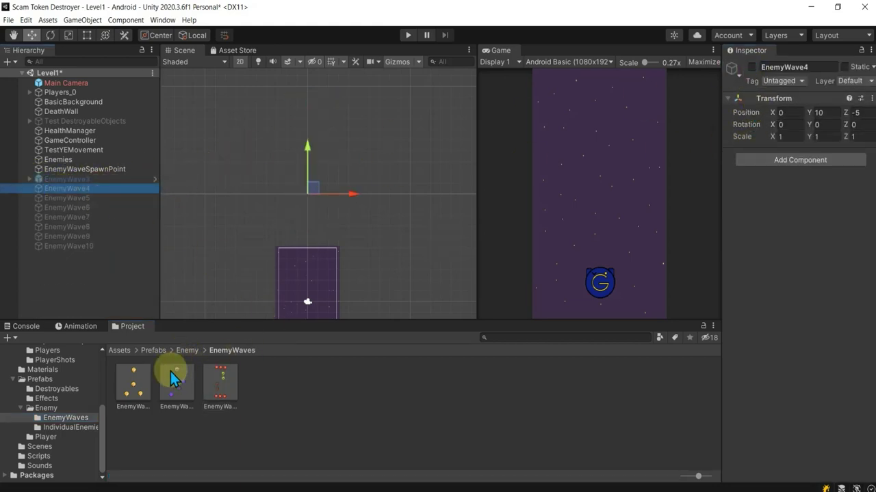
{"action": "left_click", "coordinate": [75, 429]}
{"action": "scroll", "coordinate": [472, 438], "scroll_direction": "down", "scroll_amount": 5}
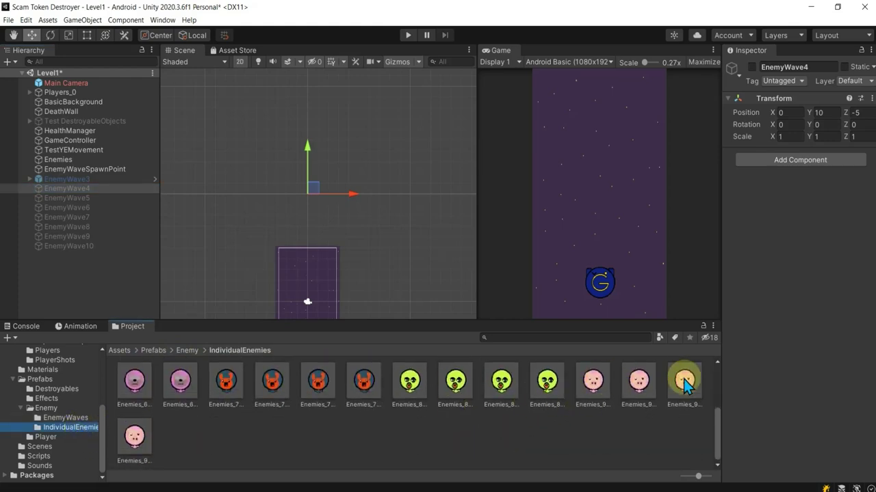
Place three Enemies_7_DO enemies in the scene, one above and one to the right of the first.
{"action": "left_click", "coordinate": [684, 384]}
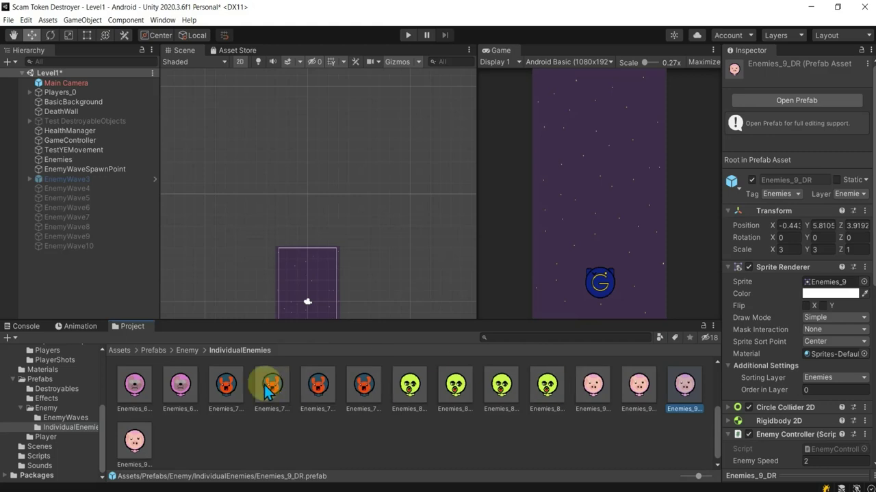
{"action": "left_click", "coordinate": [230, 385]}
{"action": "left_click", "coordinate": [283, 385]}
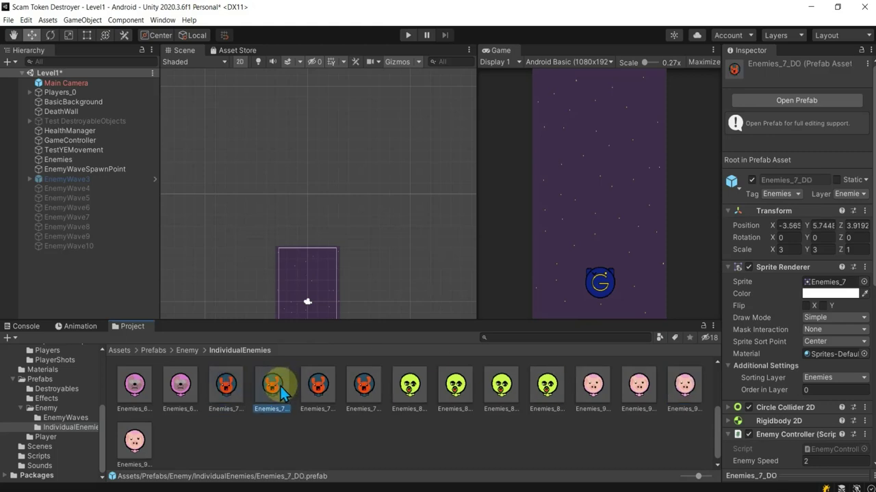
{"action": "mouse_move", "coordinate": [280, 387]}
{"action": "left_mouse_down"}
{"action": "mouse_move", "coordinate": [283, 231]}
{"action": "mouse_move", "coordinate": [294, 234]}
{"action": "left_mouse_up"}
{"action": "scroll", "coordinate": [294, 234], "scroll_direction": "up", "scroll_amount": 2}
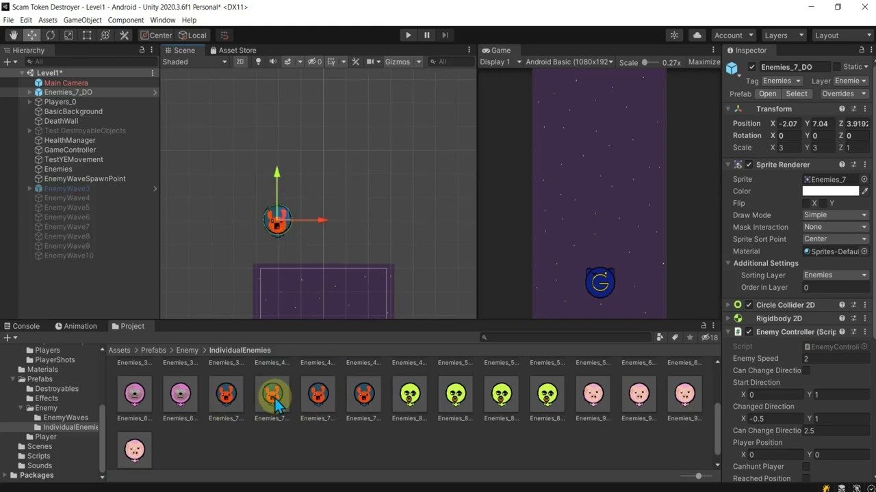
{"action": "left_click", "coordinate": [236, 397]}
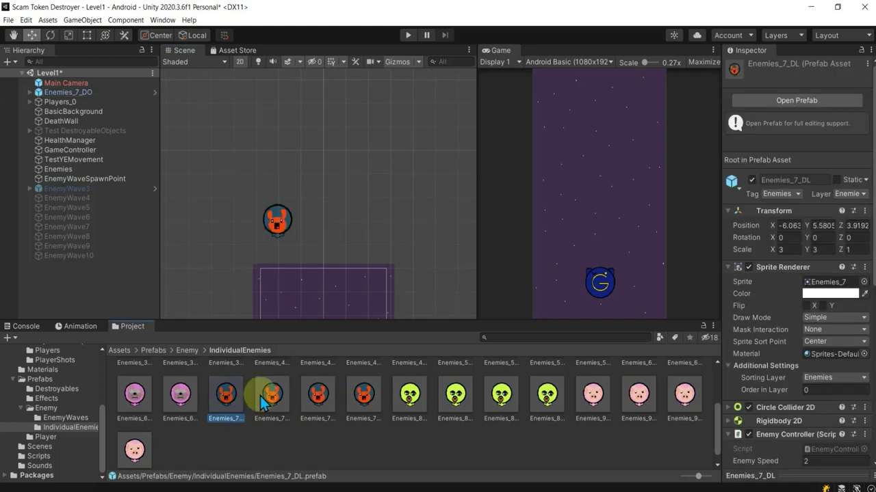
{"action": "left_click", "coordinate": [276, 217]}
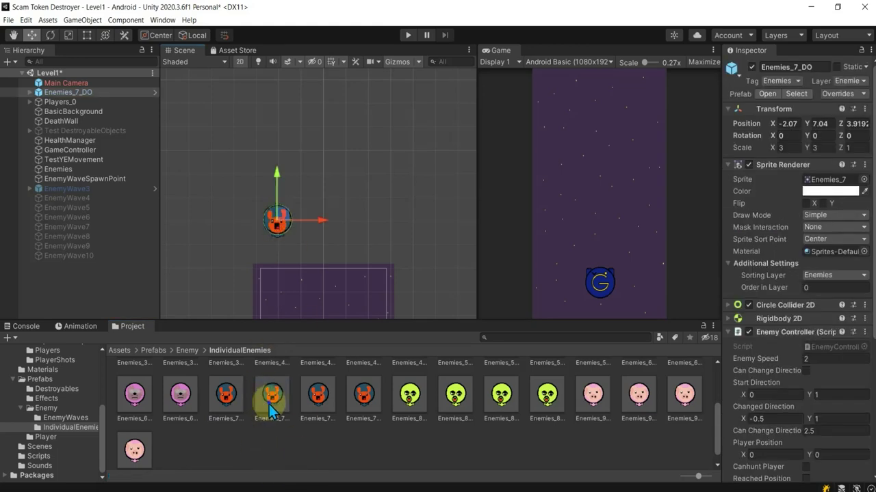
{"action": "mouse_move", "coordinate": [272, 396]}
{"action": "left_mouse_down"}
{"action": "mouse_move", "coordinate": [328, 229]}
{"action": "mouse_move", "coordinate": [321, 161]}
{"action": "mouse_move", "coordinate": [328, 179]}
{"action": "left_mouse_up"}
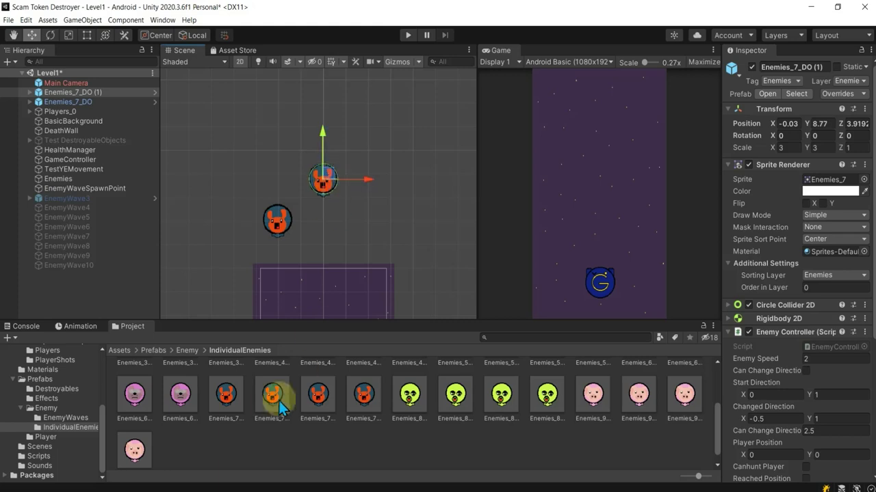
{"action": "left_click_drag", "start_coordinate": [273, 398], "coordinate": [371, 219]}
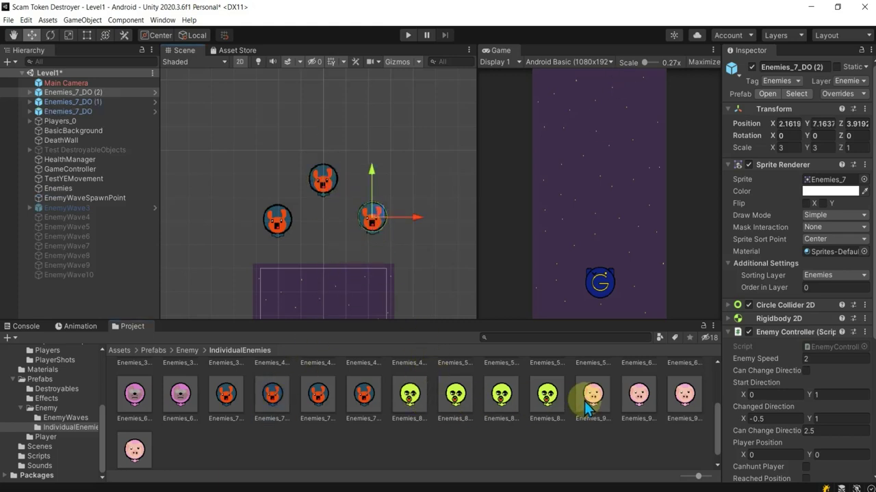
Delete the stray Enemies_9_DR pigs and place two Enemies_9_Hunt pigs above the formation.
{"action": "left_click_drag", "start_coordinate": [586, 406], "coordinate": [284, 137]}
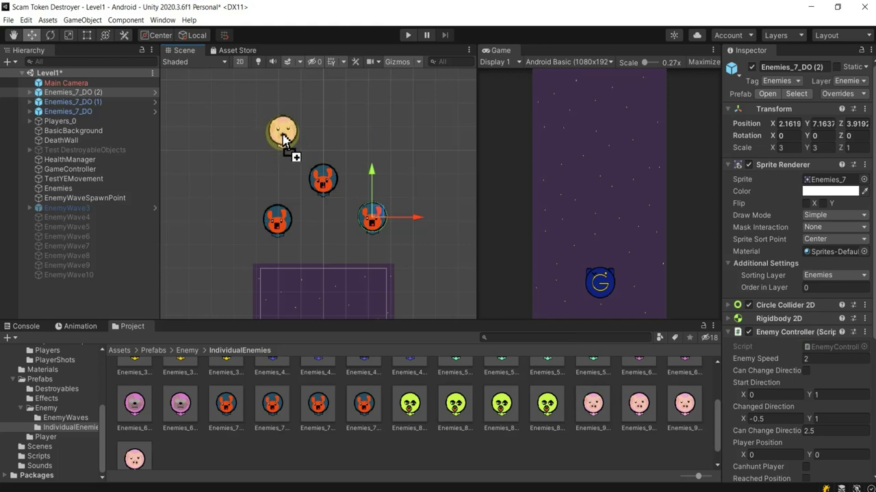
{"action": "mouse_move", "coordinate": [284, 137]}
{"action": "left_mouse_down"}
{"action": "mouse_move", "coordinate": [682, 408]}
{"action": "mouse_move", "coordinate": [291, 109]}
{"action": "mouse_move", "coordinate": [287, 97]}
{"action": "left_mouse_up"}
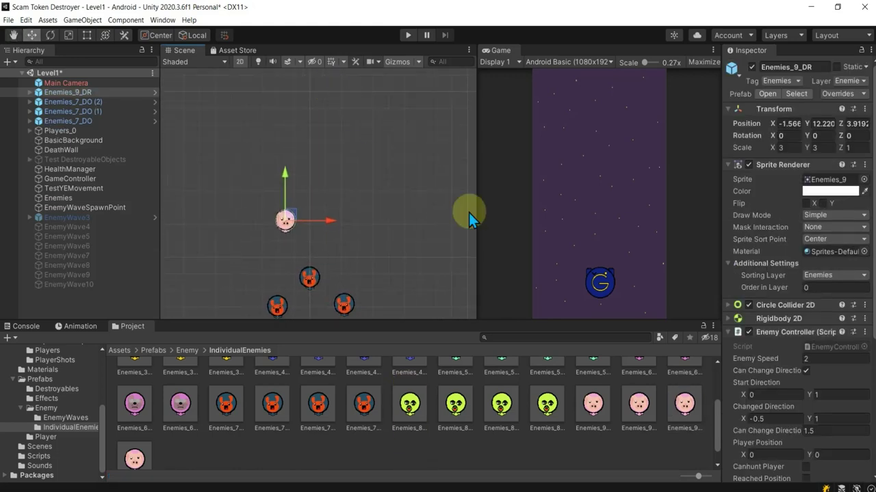
{"action": "left_click_drag", "start_coordinate": [693, 434], "coordinate": [330, 202]}
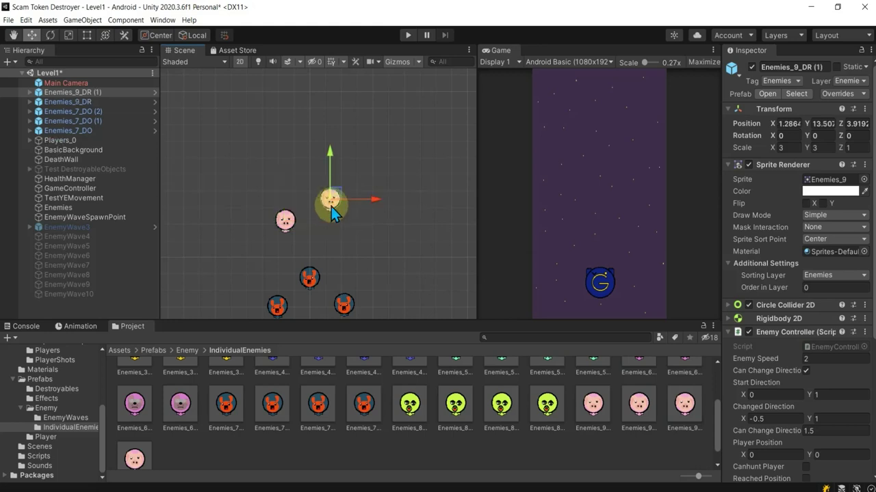
{"action": "left_click", "coordinate": [288, 222]}
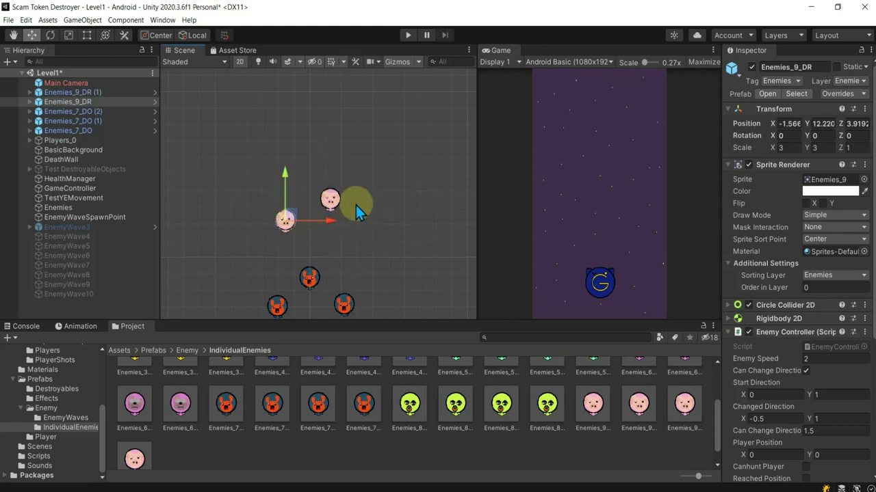
{"action": "left_click_drag", "start_coordinate": [244, 156], "coordinate": [365, 251]}
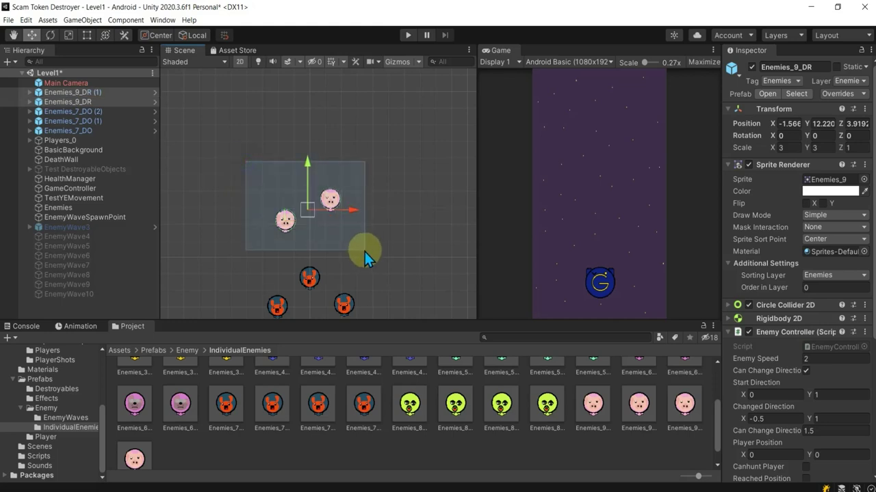
{"action": "key", "text": "Delete"}
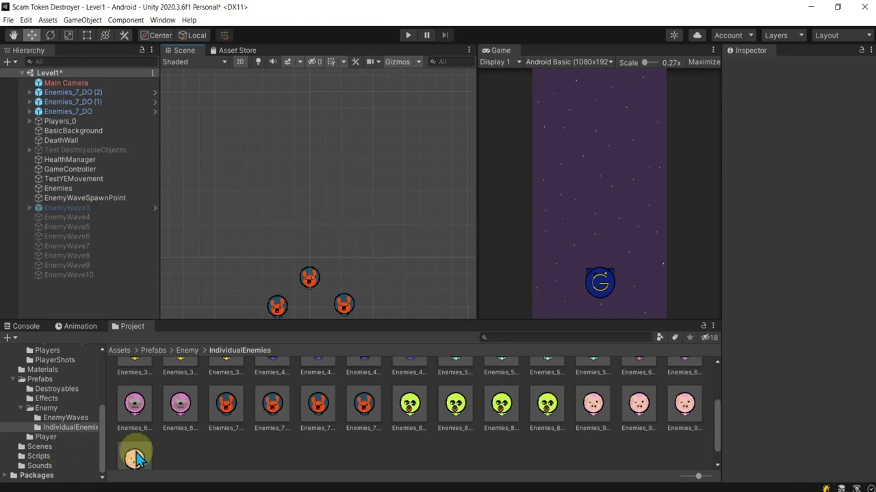
{"action": "left_click_drag", "start_coordinate": [134, 456], "coordinate": [285, 236]}
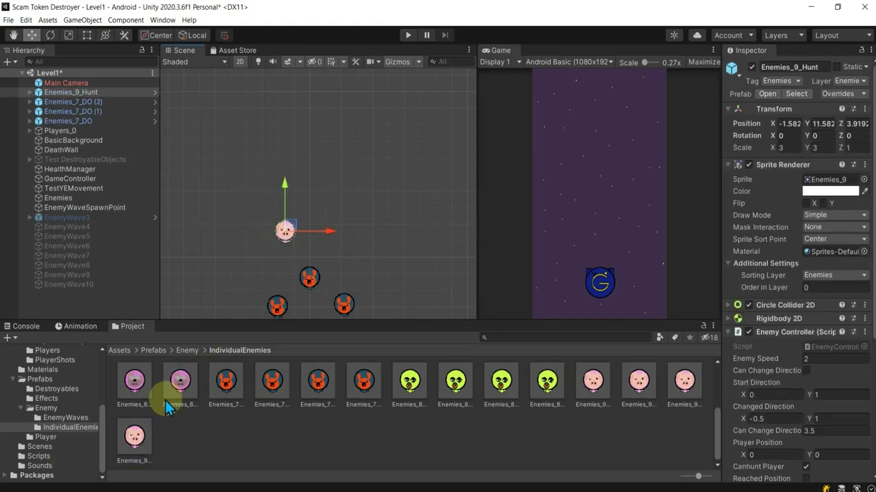
{"action": "left_click_drag", "start_coordinate": [171, 397], "coordinate": [341, 194]}
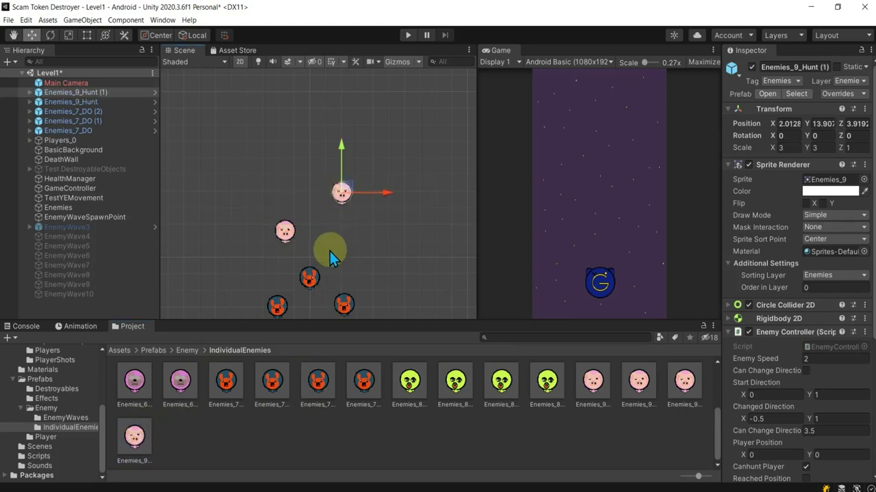
{"action": "left_click_drag", "start_coordinate": [100, 225], "coordinate": [81, 133]}
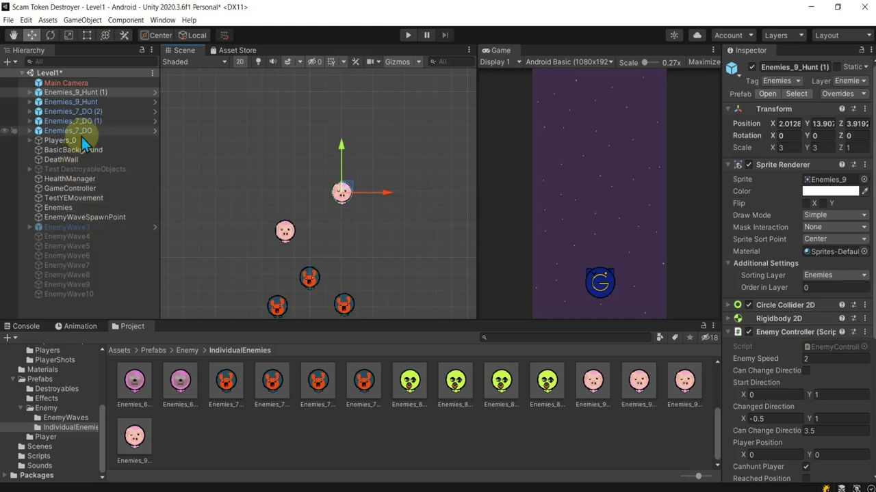
Parent the five new enemies under EnemyWave4 and make EnemyWave4 active.
{"action": "left_click", "coordinate": [92, 89], "text": "shift"}
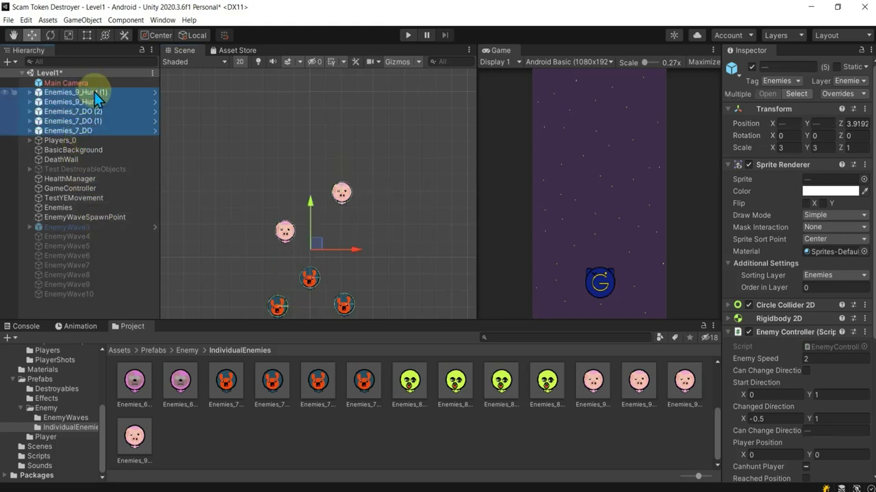
{"action": "mouse_move", "coordinate": [95, 92]}
{"action": "left_mouse_down"}
{"action": "mouse_move", "coordinate": [93, 245]}
{"action": "mouse_move", "coordinate": [81, 237]}
{"action": "left_mouse_up"}
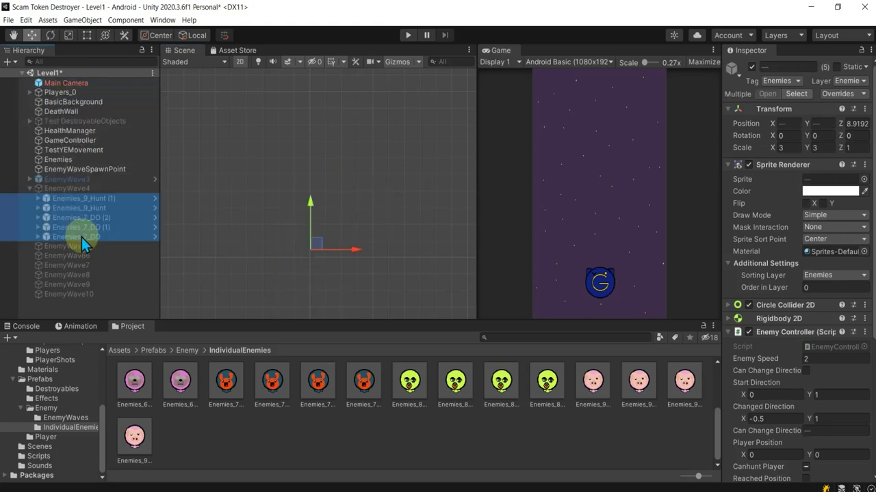
{"action": "left_click", "coordinate": [84, 191]}
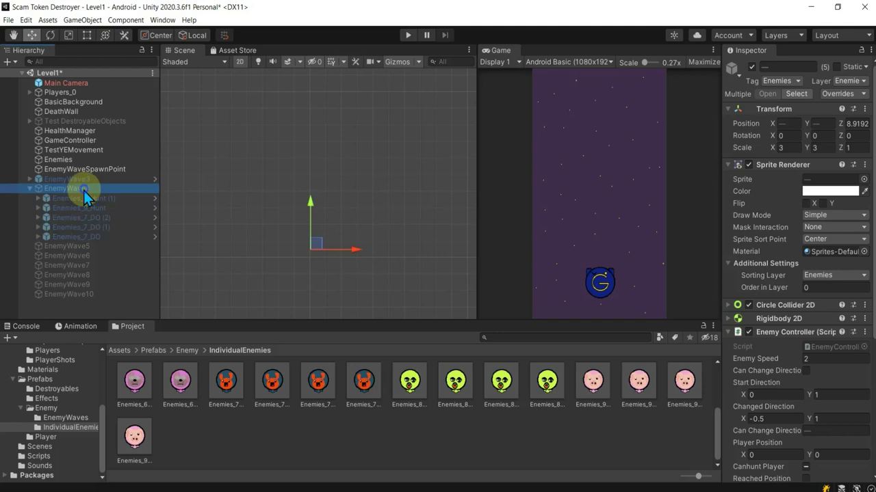
{"action": "left_click", "coordinate": [752, 66]}
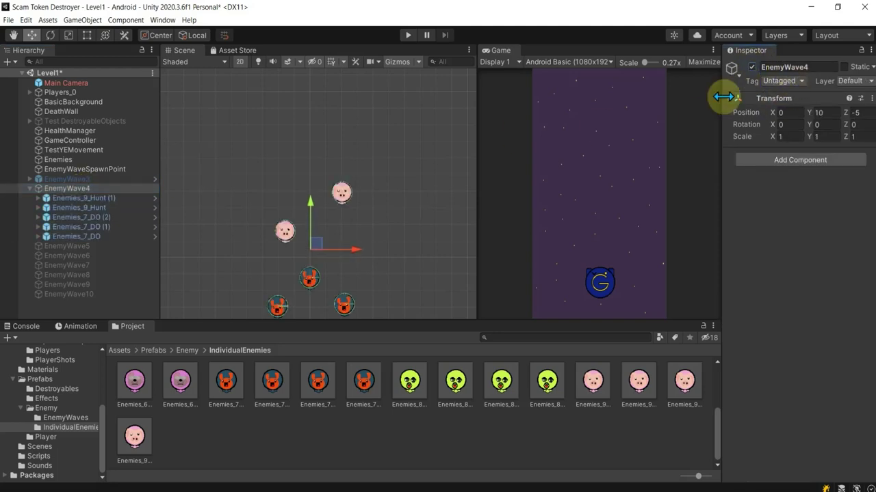
Set Position Z to 0 for all five enemies in EnemyWave4.
{"action": "left_click", "coordinate": [116, 198]}
{"action": "left_click", "coordinate": [113, 239], "text": "shift"}
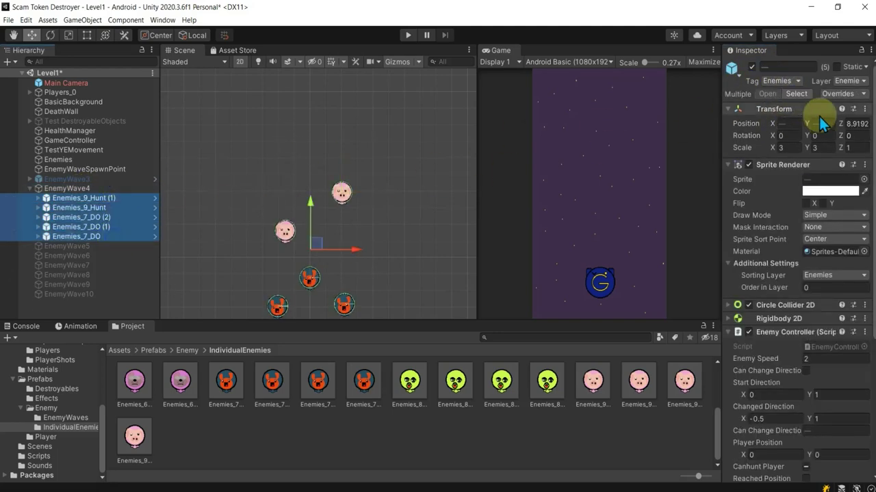
{"action": "left_click", "coordinate": [853, 123]}
{"action": "type", "text": "0"}
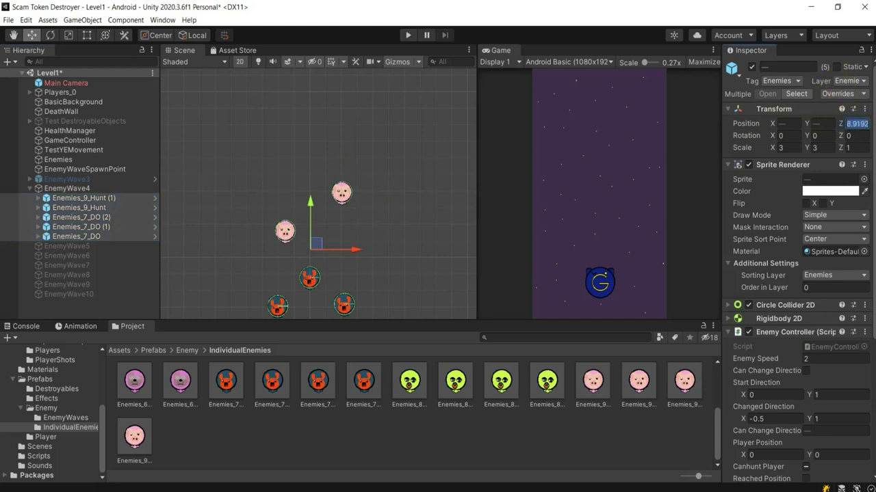
Make Enemies_9_Hunt (1) the last child of EnemyWave4.
{"action": "left_click", "coordinate": [99, 188]}
{"action": "mouse_move", "coordinate": [102, 201]}
{"action": "left_mouse_down"}
{"action": "mouse_move", "coordinate": [91, 181]}
{"action": "mouse_move", "coordinate": [78, 200]}
{"action": "left_mouse_up"}
{"action": "left_click", "coordinate": [82, 194]}
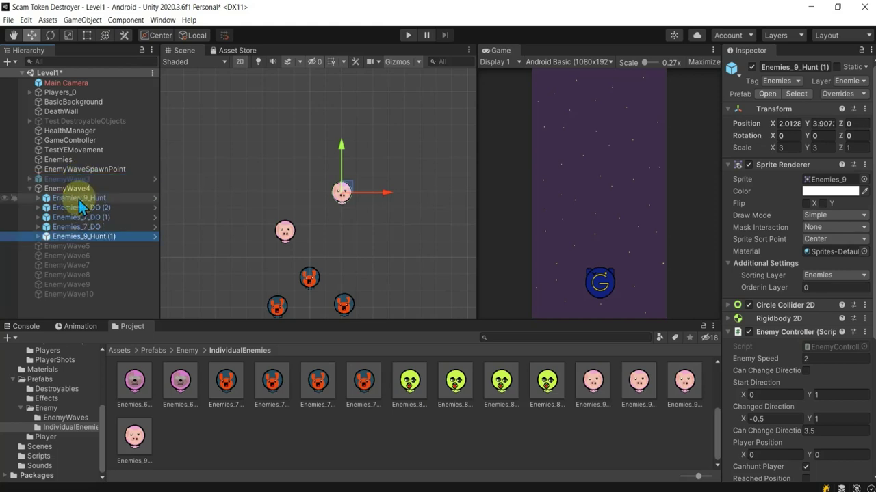
{"action": "left_click", "coordinate": [78, 191]}
{"action": "scroll", "coordinate": [352, 212], "scroll_direction": "down", "scroll_amount": 2}
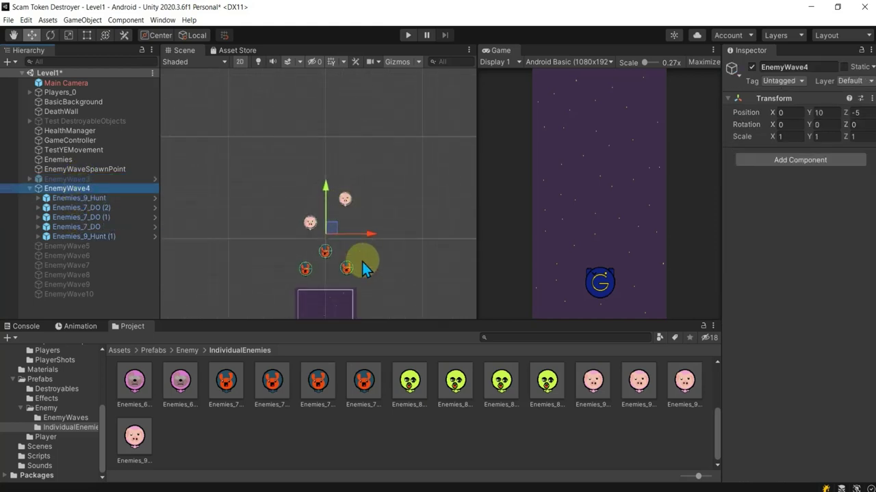
{"action": "middle_click_drag", "start_coordinate": [351, 214], "coordinate": [344, 177]}
{"action": "left_click", "coordinate": [353, 98]}
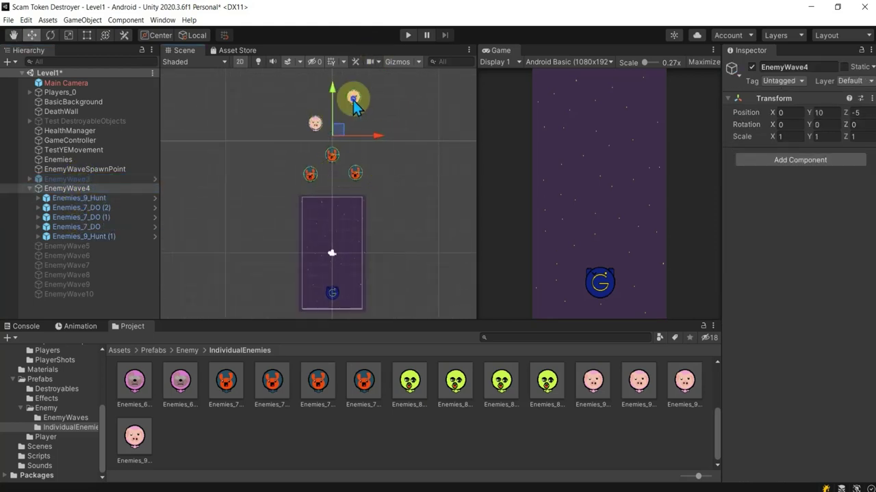
{"action": "left_click", "coordinate": [396, 152]}
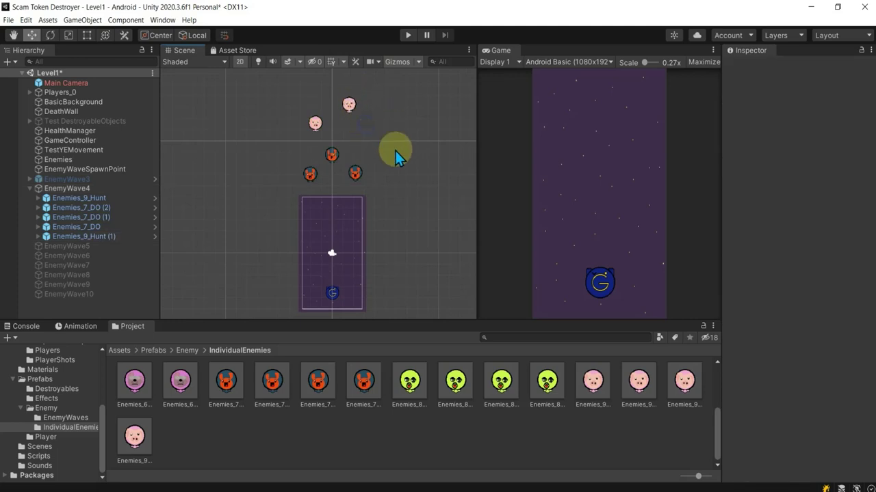
{"action": "key", "text": "ctrl+s"}
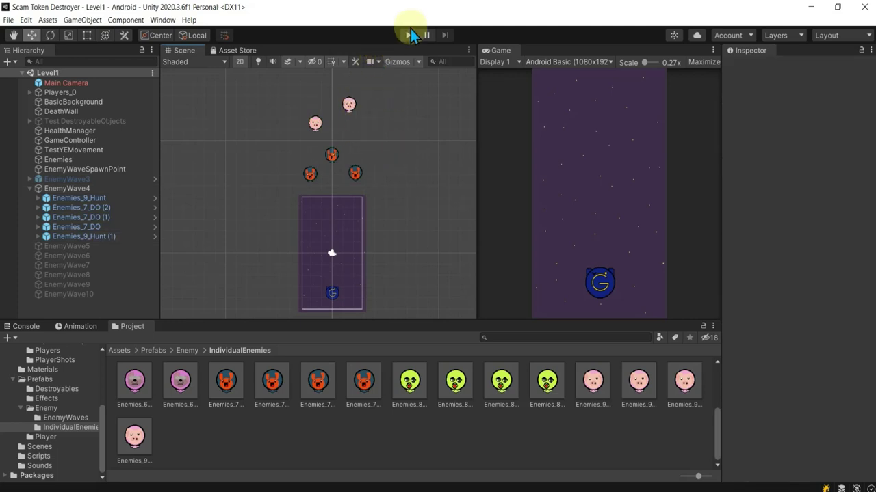
{"action": "left_click", "coordinate": [408, 36]}
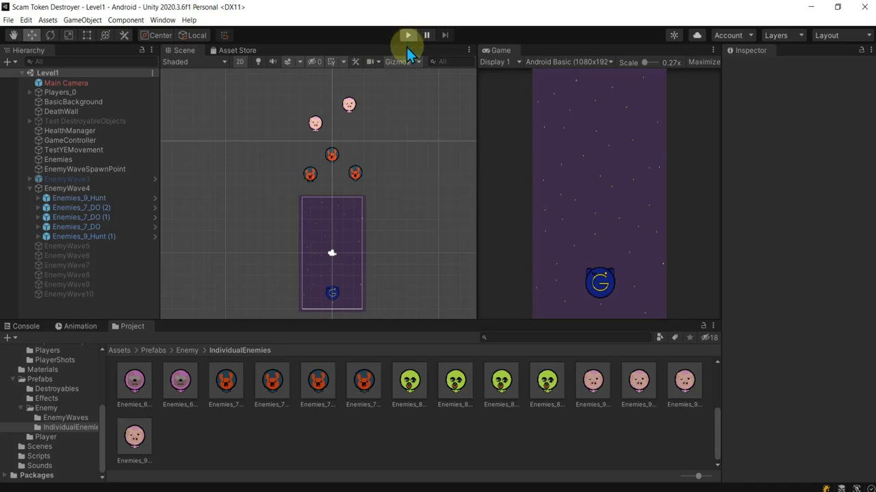
{"action": "left_click", "coordinate": [431, 112]}
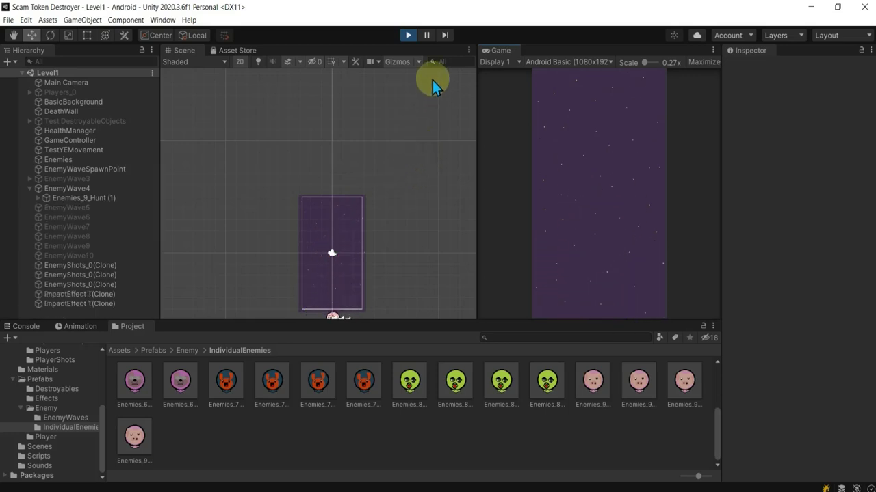
{"action": "left_click", "coordinate": [408, 35]}
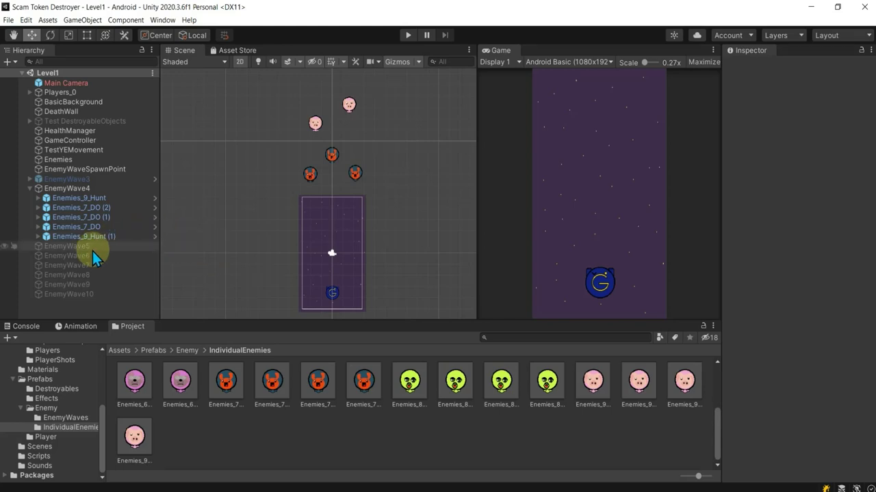
Save EnemyWave4 as a prefab in the EnemyWaves folder.
{"action": "left_click", "coordinate": [57, 190]}
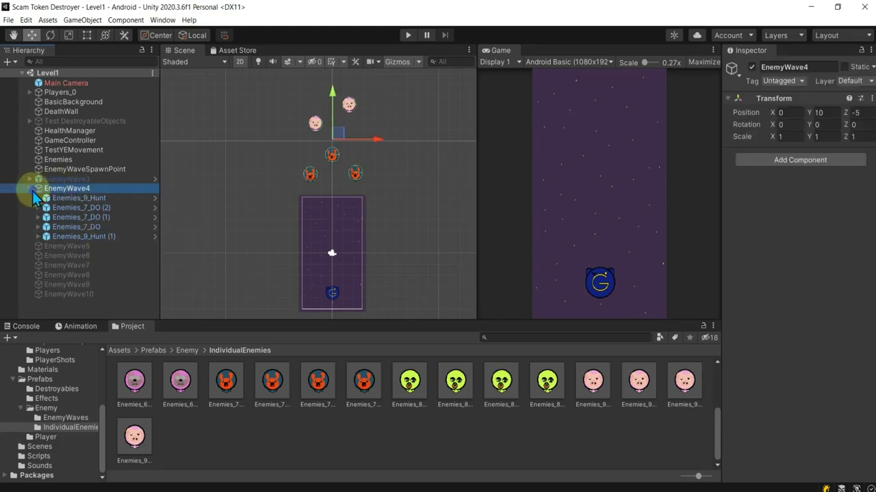
{"action": "left_click", "coordinate": [30, 189]}
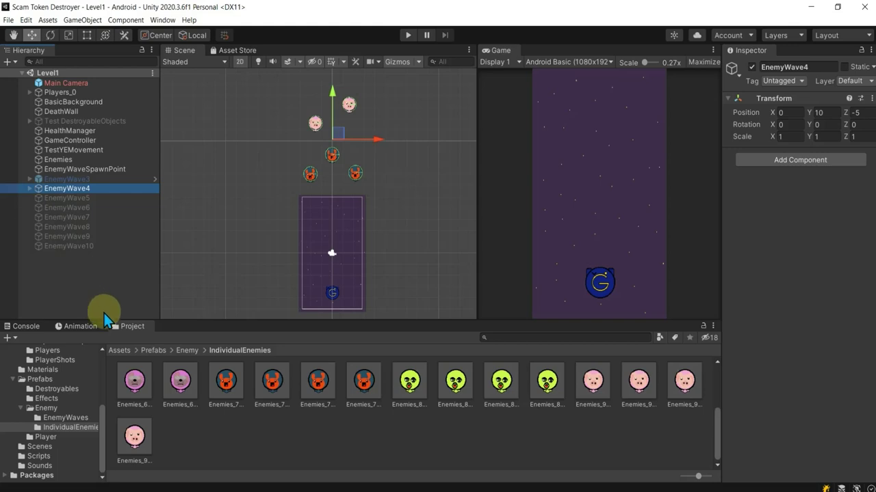
{"action": "left_click", "coordinate": [66, 418]}
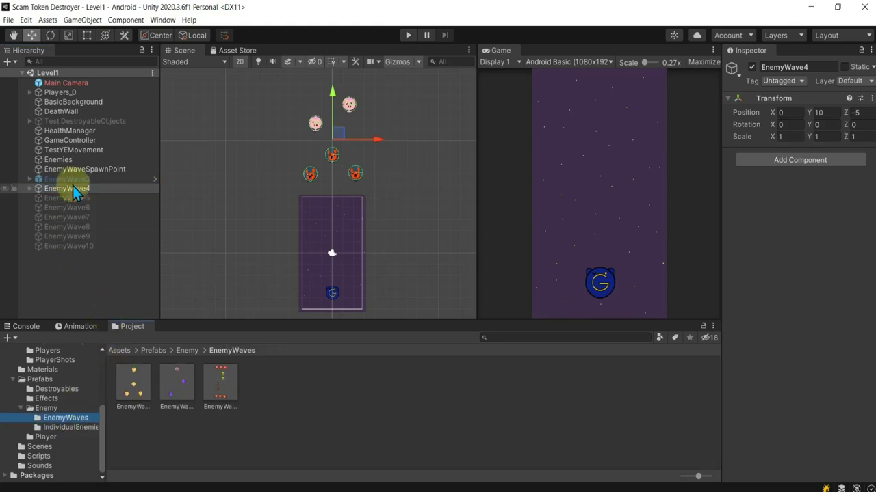
{"action": "left_click_drag", "start_coordinate": [73, 192], "coordinate": [363, 454]}
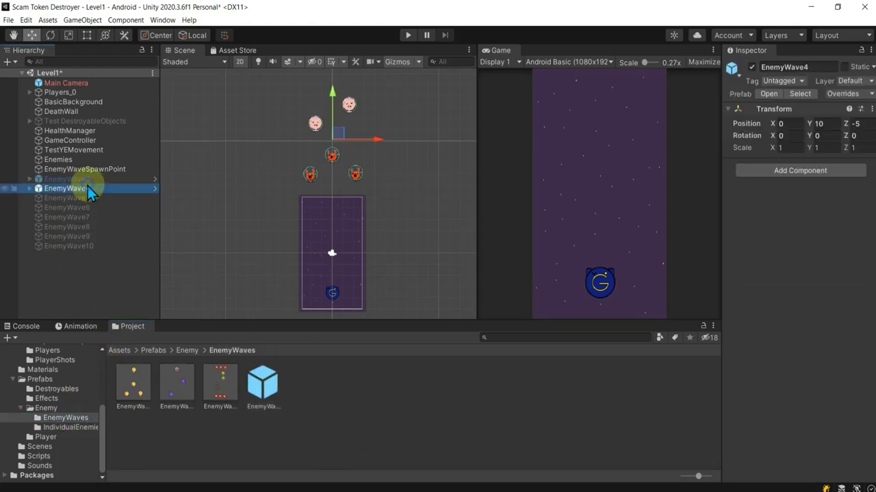
Deactivate EnemyWave4 and activate EnemyWave5.
{"action": "left_click", "coordinate": [752, 67]}
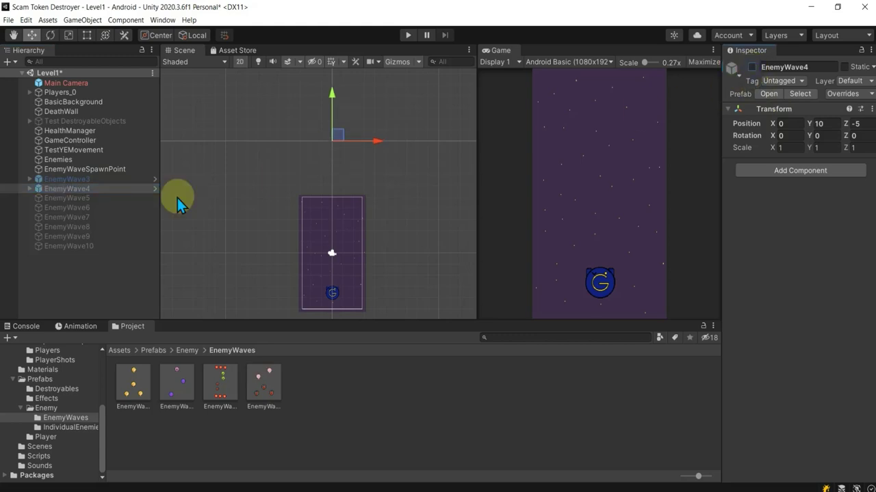
{"action": "left_click", "coordinate": [72, 199]}
{"action": "left_click", "coordinate": [752, 66]}
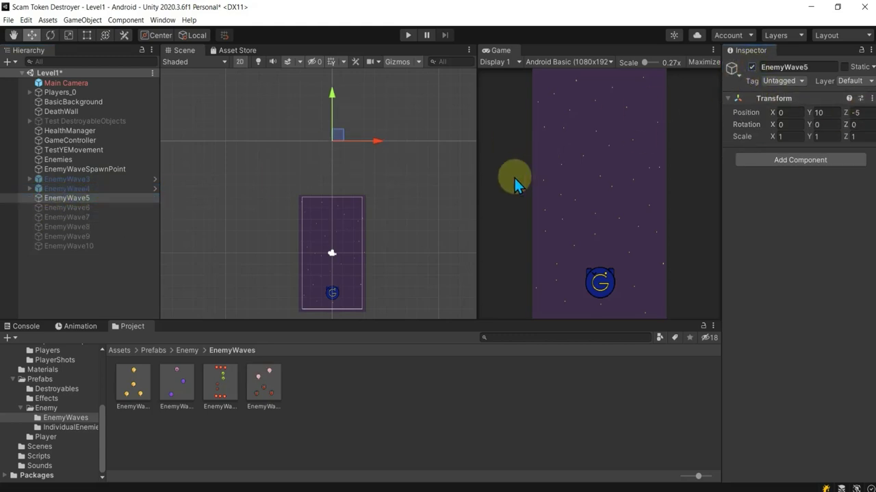
Place Enemies_0_DO through Enemies_5_DO stacked above the play area.
{"action": "left_click", "coordinate": [79, 427]}
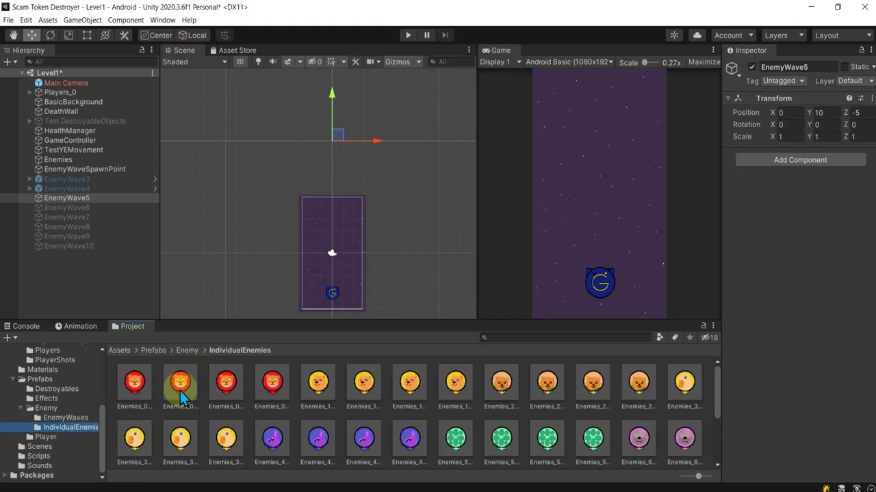
{"action": "mouse_move", "coordinate": [181, 389]}
{"action": "left_mouse_down"}
{"action": "mouse_move", "coordinate": [356, 194]}
{"action": "mouse_move", "coordinate": [332, 184]}
{"action": "left_mouse_up"}
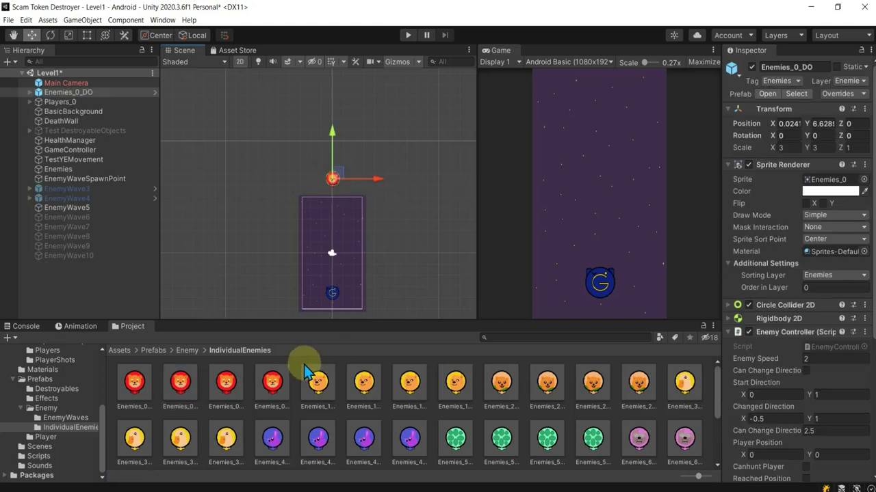
{"action": "left_click_drag", "start_coordinate": [365, 387], "coordinate": [314, 159]}
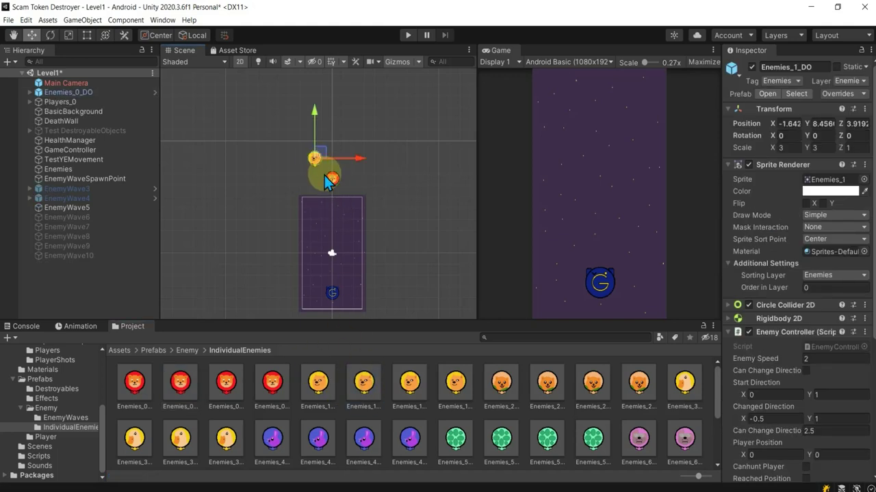
{"action": "left_click_drag", "start_coordinate": [545, 393], "coordinate": [348, 161]}
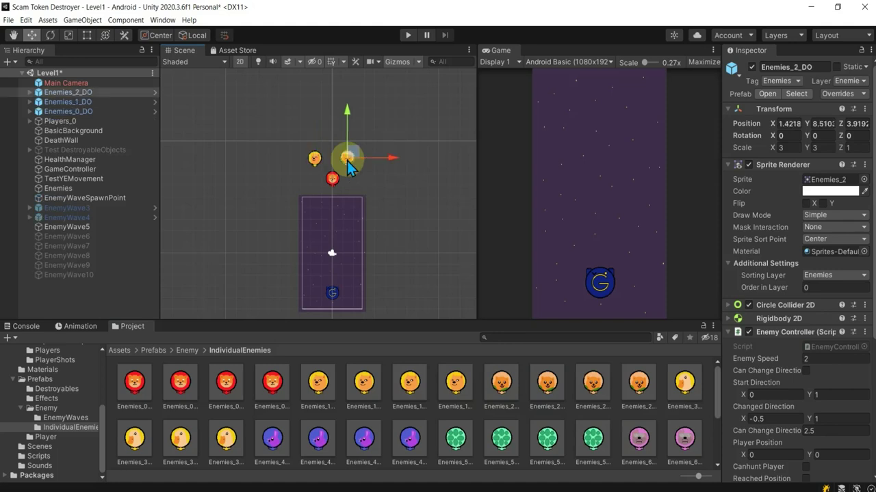
{"action": "mouse_move", "coordinate": [142, 439]}
{"action": "left_mouse_down"}
{"action": "mouse_move", "coordinate": [335, 205]}
{"action": "mouse_move", "coordinate": [331, 136]}
{"action": "left_mouse_up"}
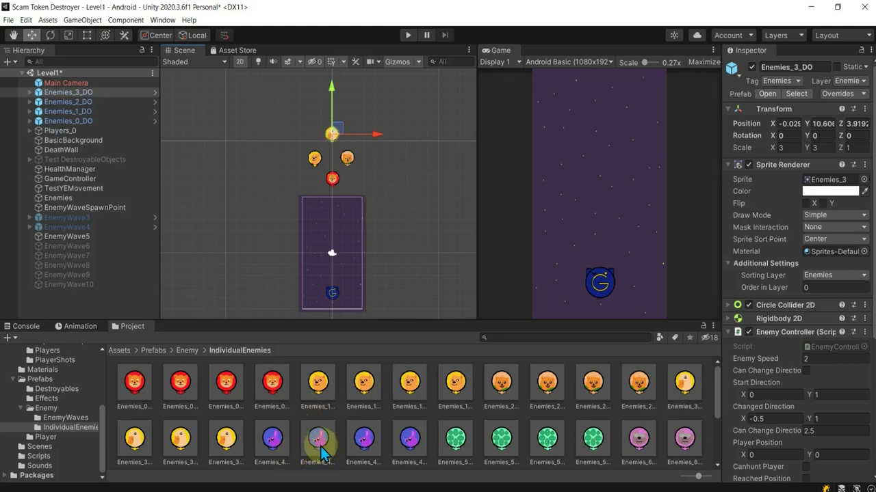
{"action": "left_click_drag", "start_coordinate": [321, 451], "coordinate": [314, 117]}
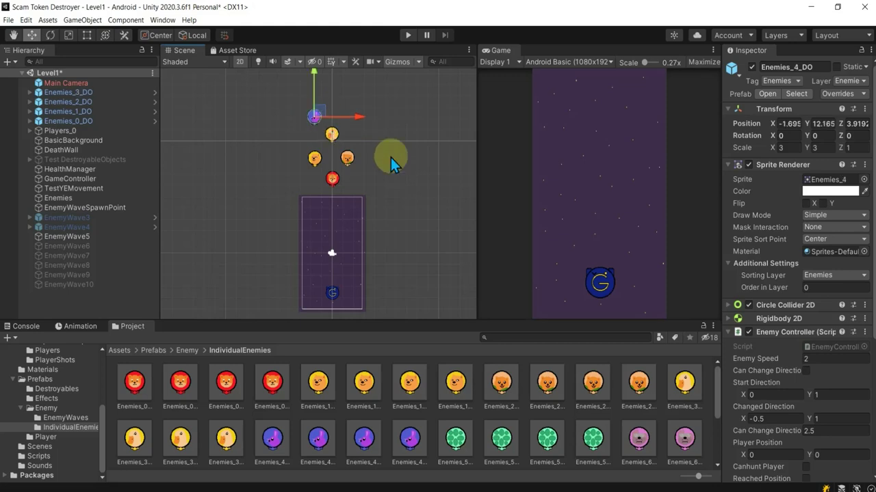
{"action": "mouse_move", "coordinate": [503, 441]}
{"action": "left_mouse_down"}
{"action": "mouse_move", "coordinate": [363, 116]}
{"action": "mouse_move", "coordinate": [347, 120]}
{"action": "left_mouse_up"}
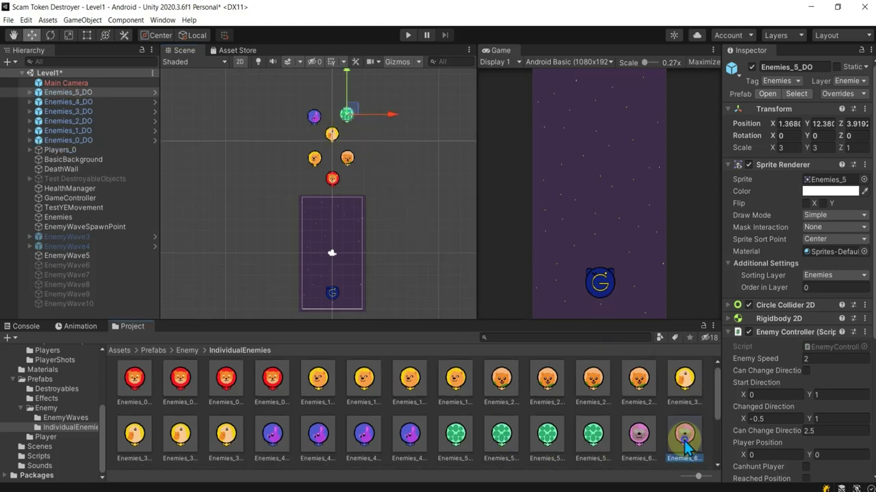
Add Enemies_6_DO through Enemies_9_DO at the top of the formation.
{"action": "left_click_drag", "start_coordinate": [684, 433], "coordinate": [330, 96]}
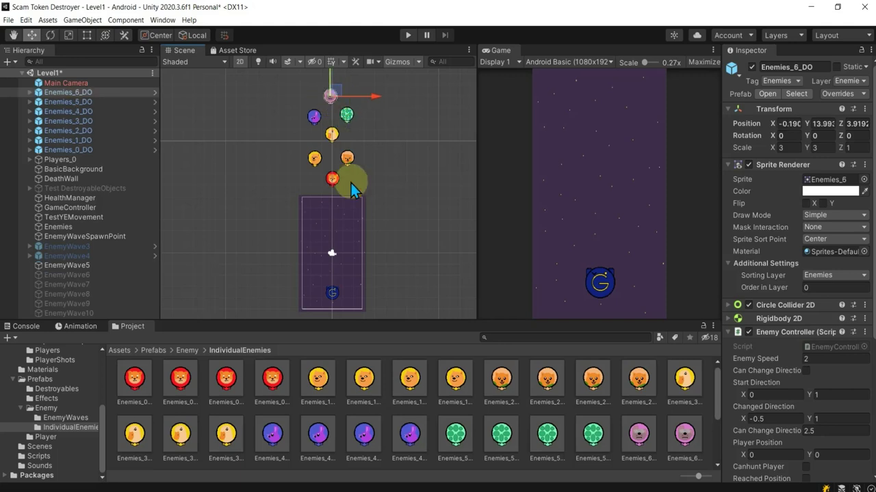
{"action": "scroll", "coordinate": [254, 404], "scroll_direction": "down", "scroll_amount": 2}
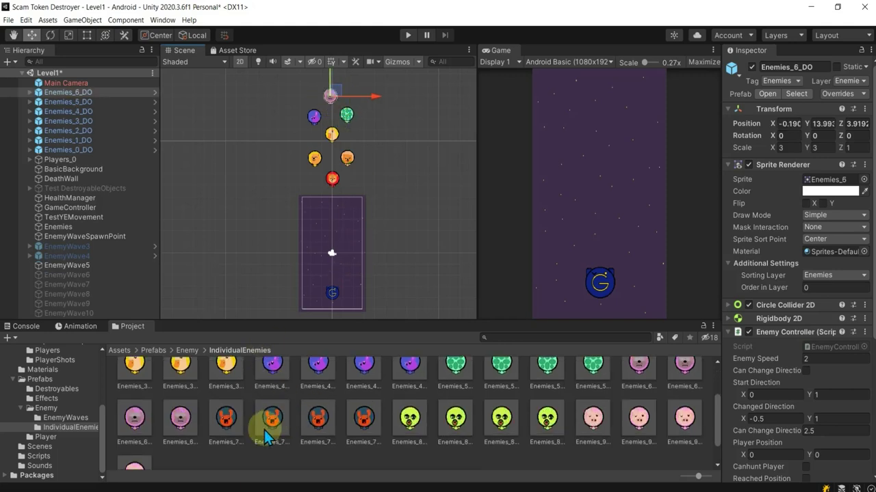
{"action": "left_click_drag", "start_coordinate": [270, 435], "coordinate": [314, 91]}
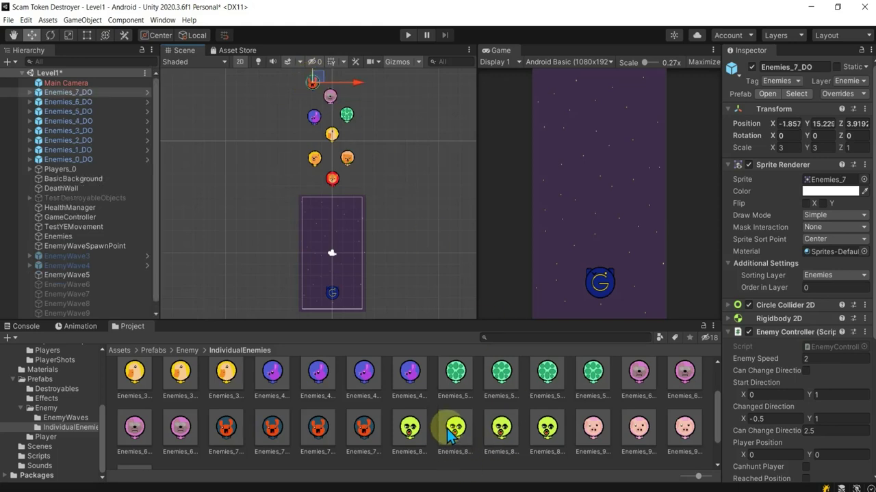
{"action": "left_click_drag", "start_coordinate": [455, 427], "coordinate": [348, 88]}
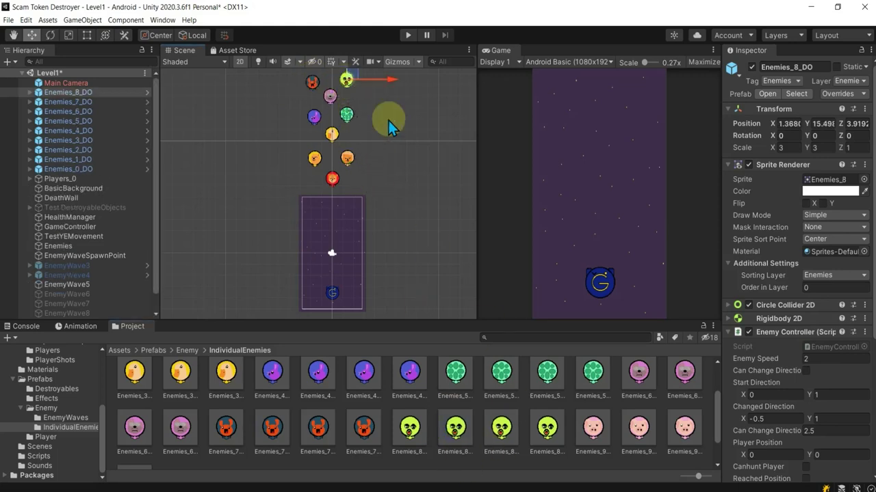
{"action": "left_click_drag", "start_coordinate": [635, 426], "coordinate": [379, 111]}
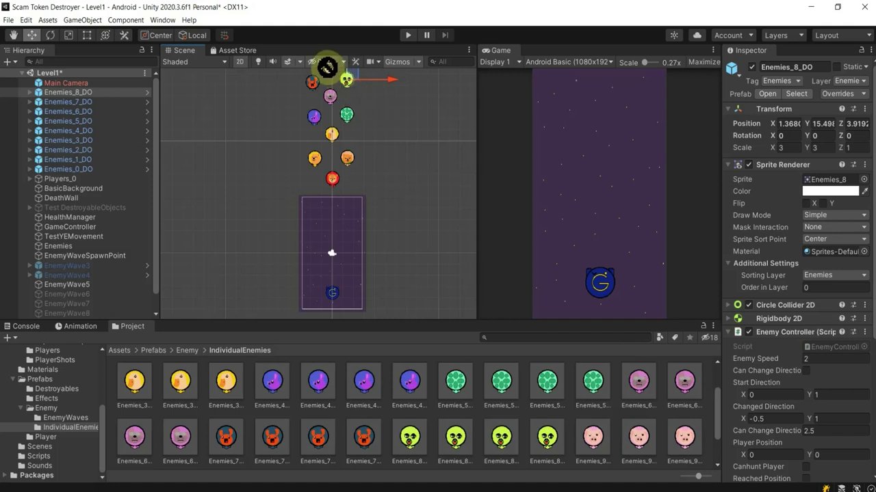
{"action": "middle_click_drag", "start_coordinate": [412, 132], "coordinate": [412, 262]}
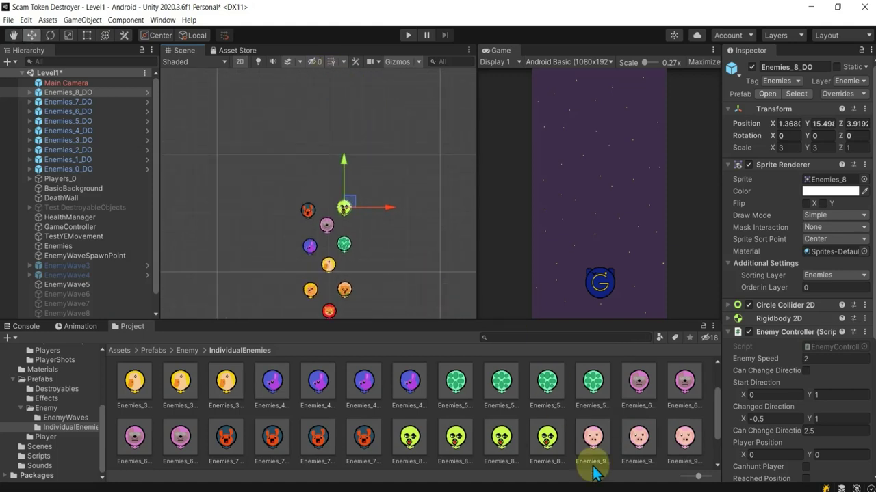
{"action": "left_click_drag", "start_coordinate": [634, 434], "coordinate": [327, 198]}
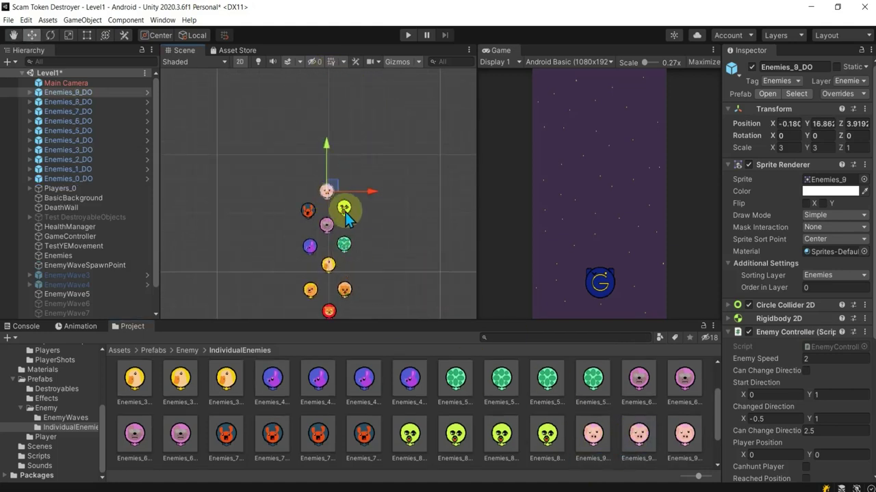
{"action": "scroll", "coordinate": [342, 211], "scroll_direction": "up", "scroll_amount": 2}
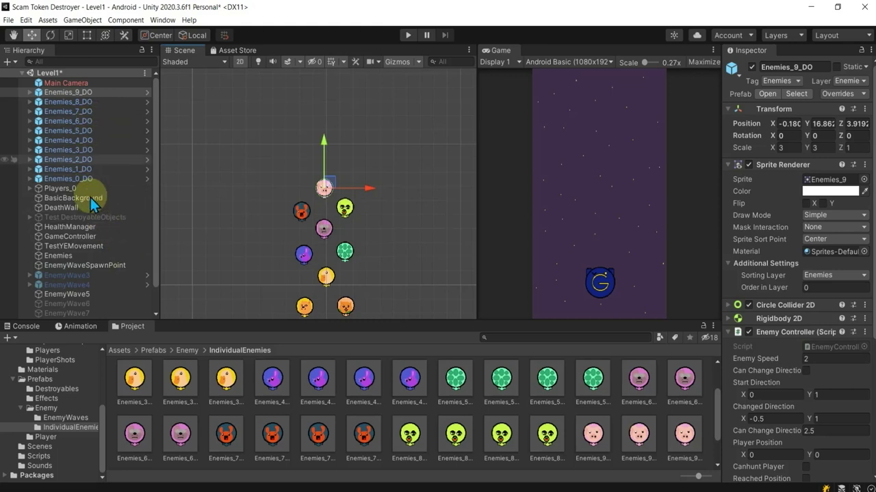
{"action": "left_click", "coordinate": [75, 209]}
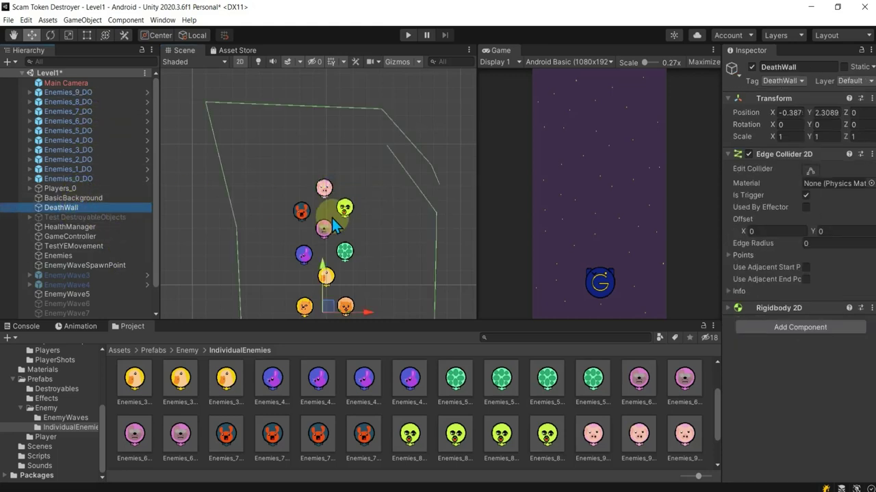
Parent the ten enemies Enemies_0_DO through Enemies_9_DO under EnemyWave5 and collapse it.
{"action": "middle_click_drag", "start_coordinate": [352, 237], "coordinate": [335, 111]}
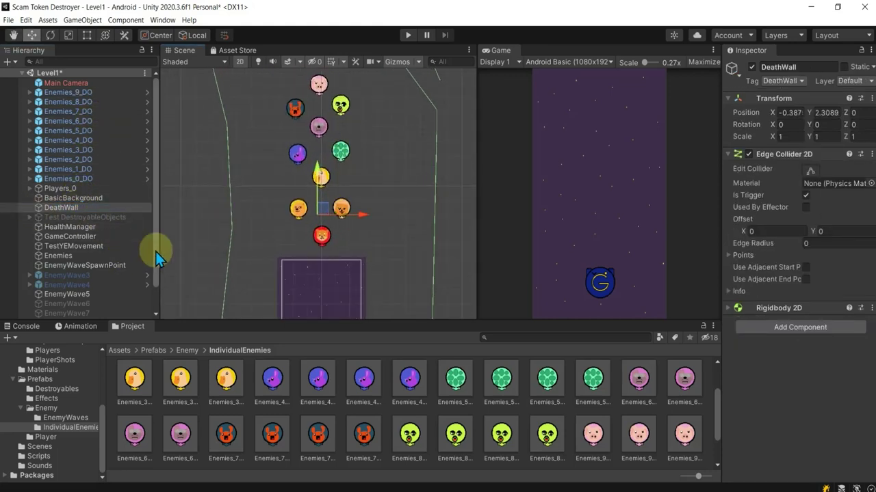
{"action": "scroll", "coordinate": [155, 251], "scroll_direction": "down", "scroll_amount": 1}
{"action": "left_click", "coordinate": [59, 267]}
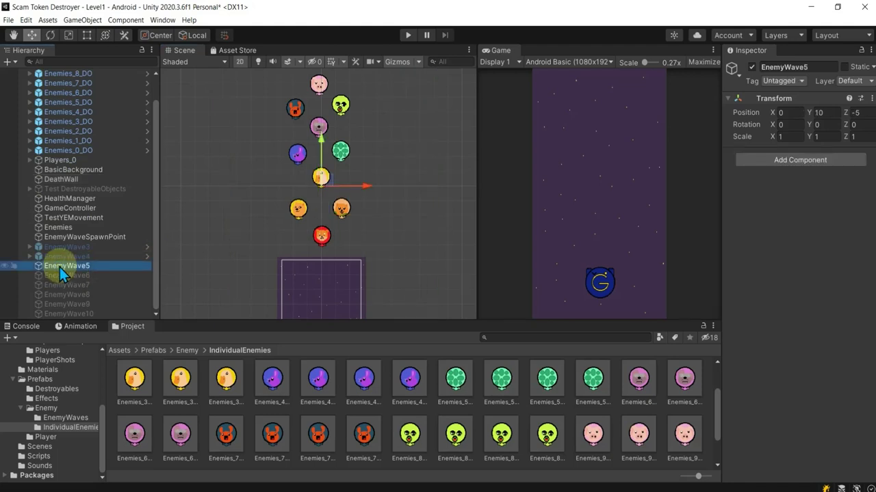
{"action": "left_click", "coordinate": [102, 151]}
{"action": "scroll", "coordinate": [96, 178], "scroll_direction": "up", "scroll_amount": 1}
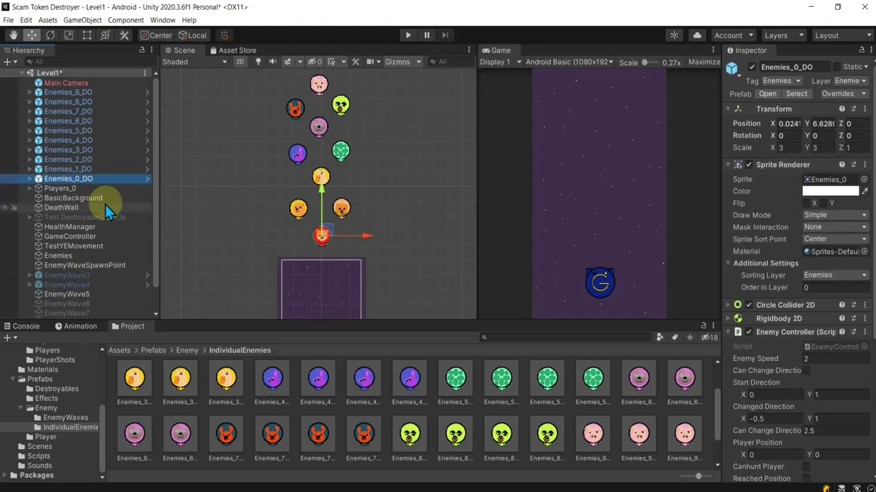
{"action": "left_click", "coordinate": [74, 93], "text": "shift"}
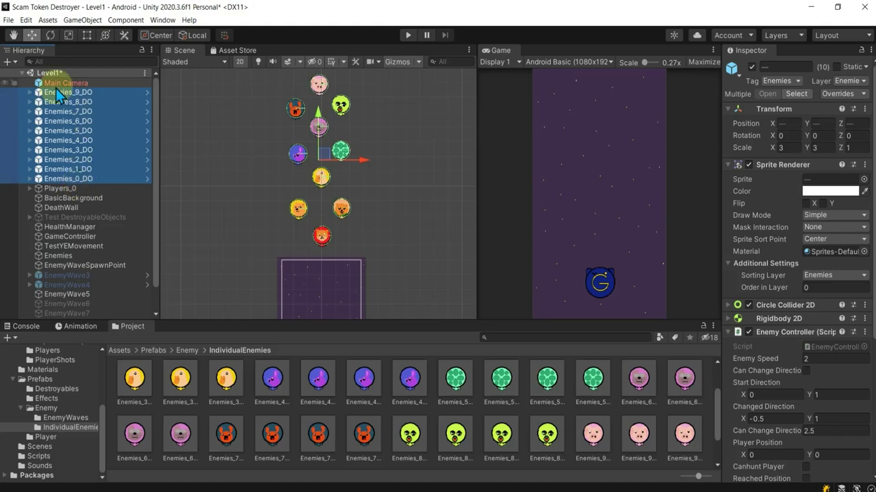
{"action": "left_click_drag", "start_coordinate": [58, 92], "coordinate": [71, 295]}
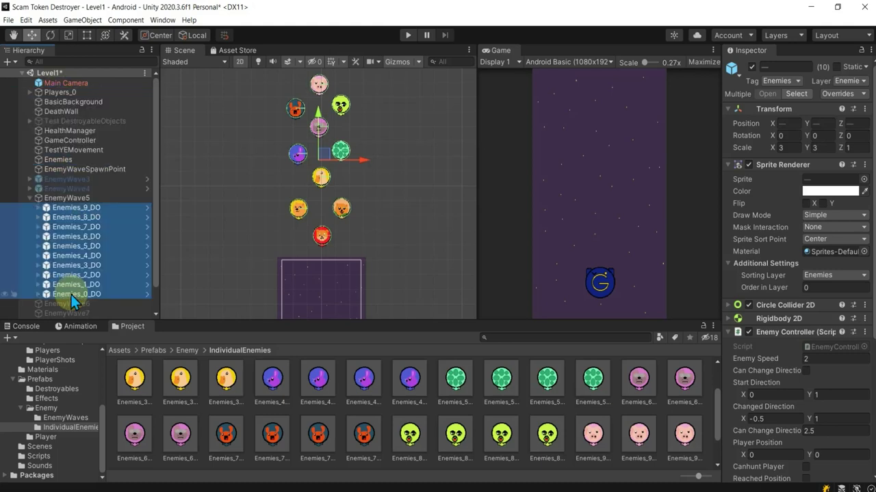
{"action": "left_click", "coordinate": [69, 199]}
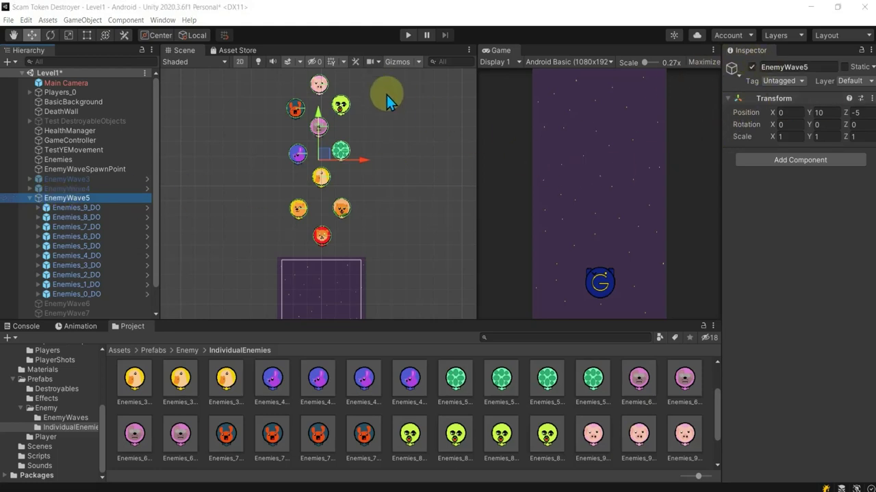
{"action": "left_click", "coordinate": [356, 8]}
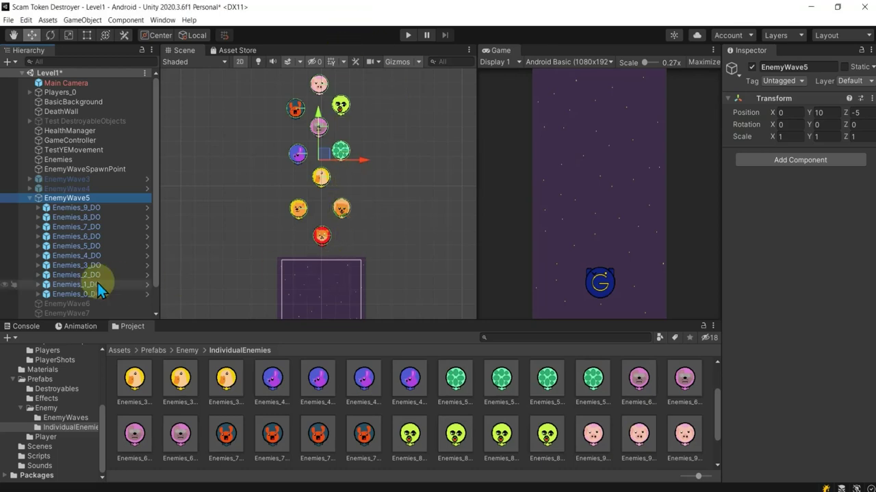
{"action": "left_click", "coordinate": [28, 197]}
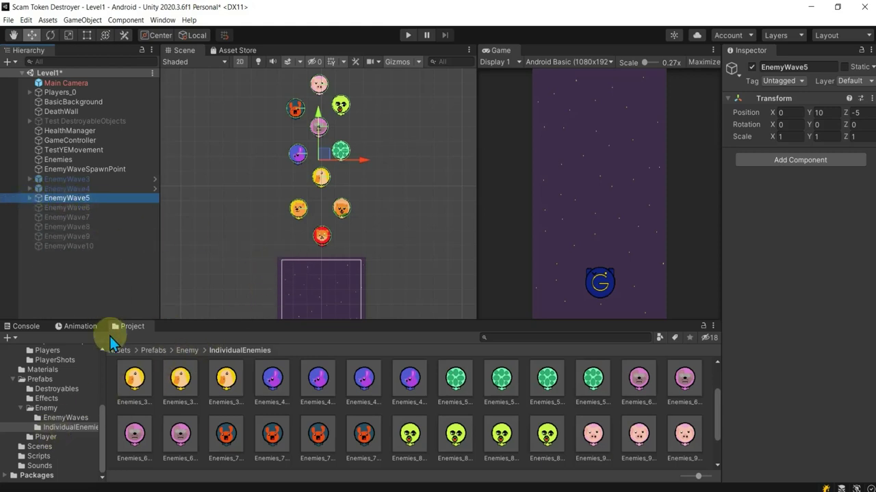
Save EnemyWave5 as a prefab in EnemyWaves and set its ten enemies' Position Z to 0.
{"action": "left_click", "coordinate": [60, 417]}
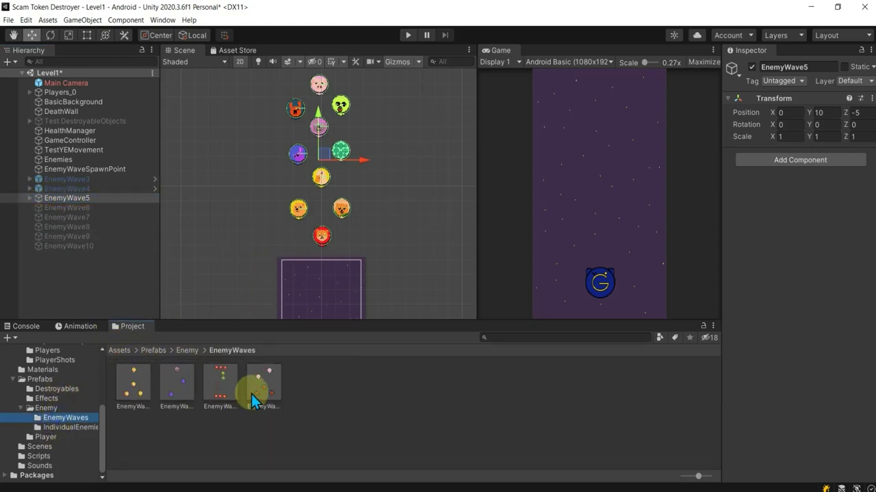
{"action": "left_click_drag", "start_coordinate": [75, 199], "coordinate": [305, 383]}
{"action": "left_click", "coordinate": [86, 199]}
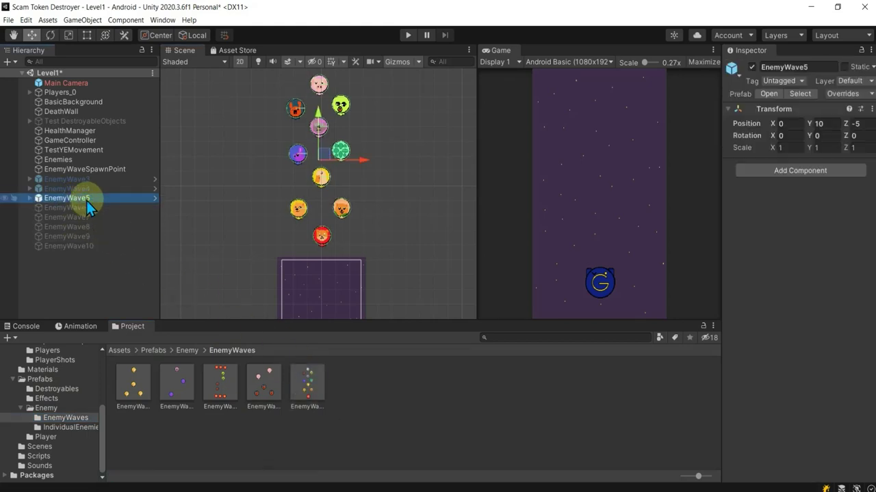
{"action": "left_click", "coordinate": [28, 198]}
{"action": "left_click", "coordinate": [74, 208]}
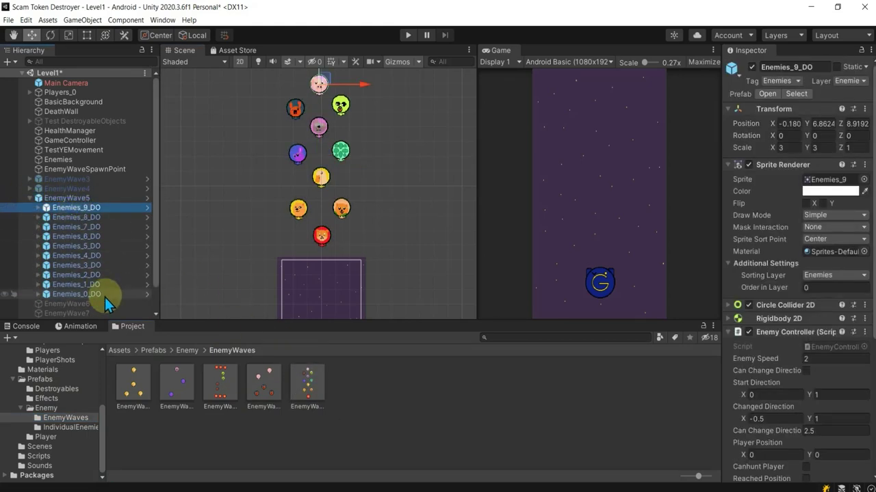
{"action": "left_click", "coordinate": [77, 294], "text": "shift"}
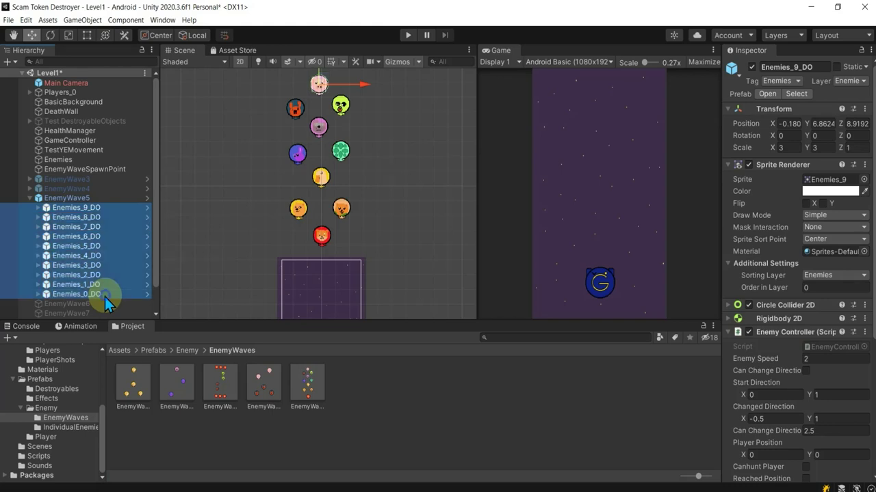
{"action": "left_click", "coordinate": [864, 125]}
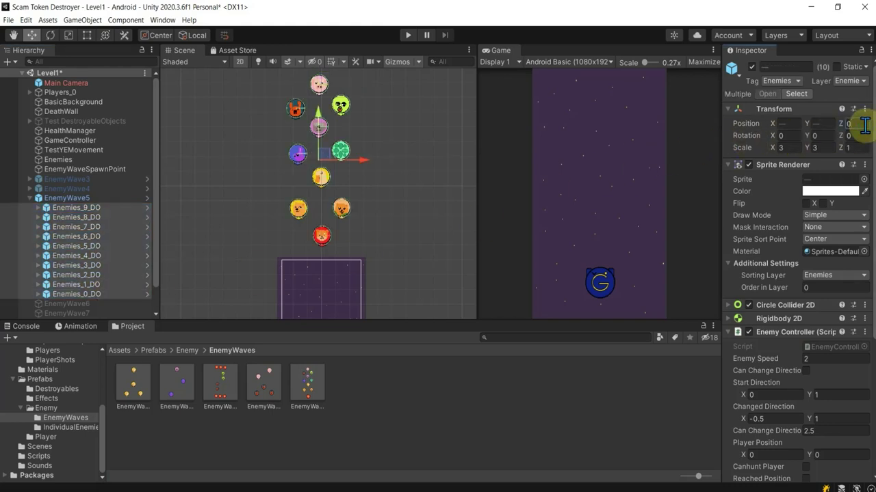
Apply all overrides to the EnemyWave5 prefab and deactivate its scene instance.
{"action": "left_click", "coordinate": [28, 198]}
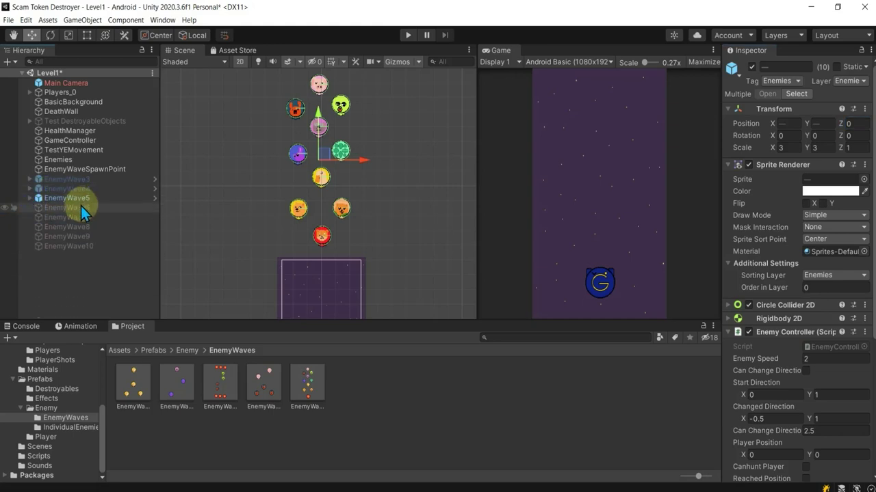
{"action": "right_click", "coordinate": [78, 199]}
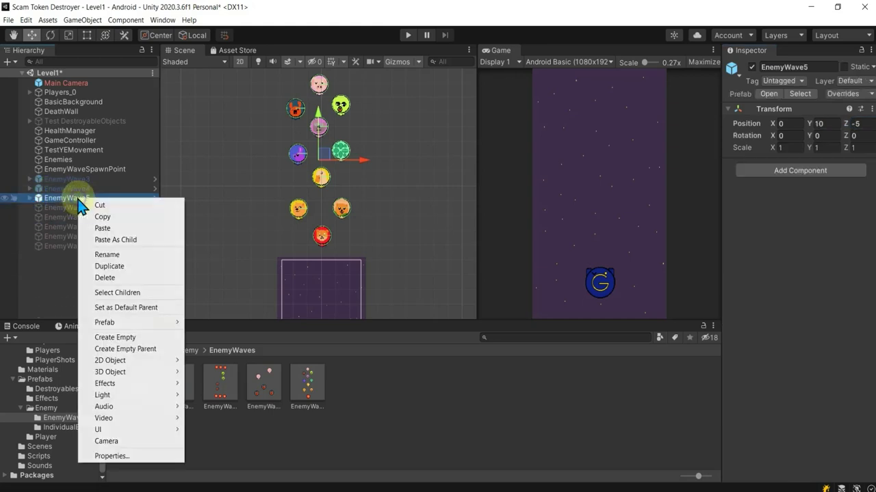
{"action": "left_click", "coordinate": [859, 96]}
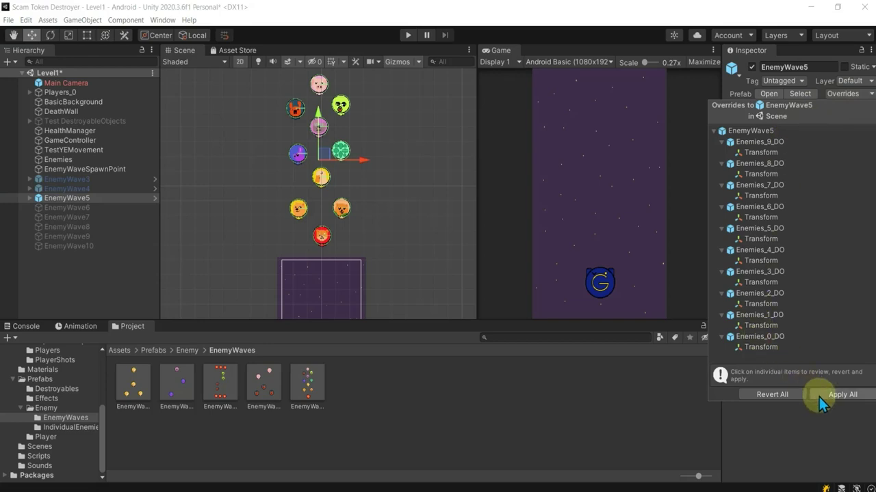
{"action": "left_click", "coordinate": [820, 396]}
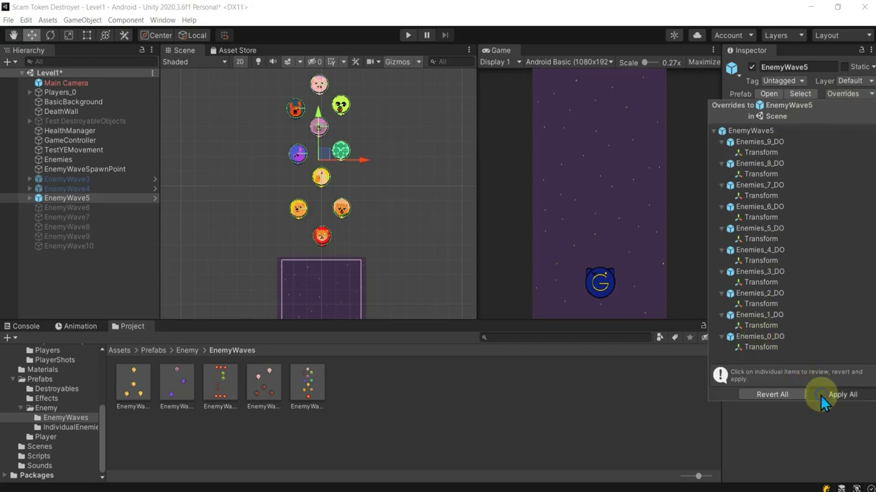
{"action": "left_click", "coordinate": [751, 67]}
Activate EnemyWave6 and place Enemies_5_Hunt with two red Enemies_0 enemies above it.
{"action": "left_click", "coordinate": [69, 206]}
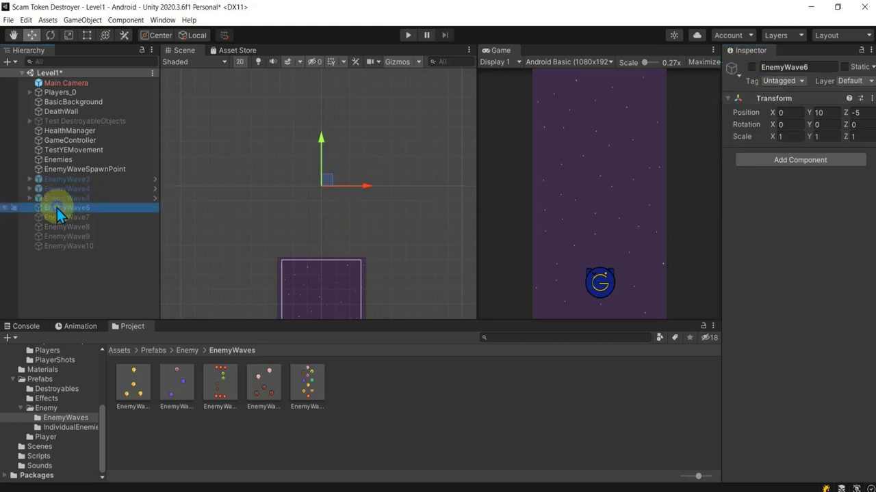
{"action": "left_click", "coordinate": [751, 66]}
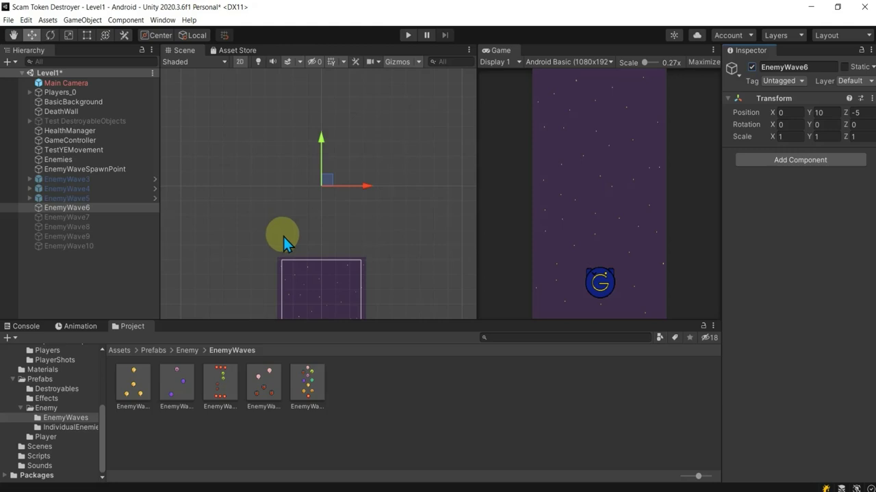
{"action": "left_click", "coordinate": [69, 428]}
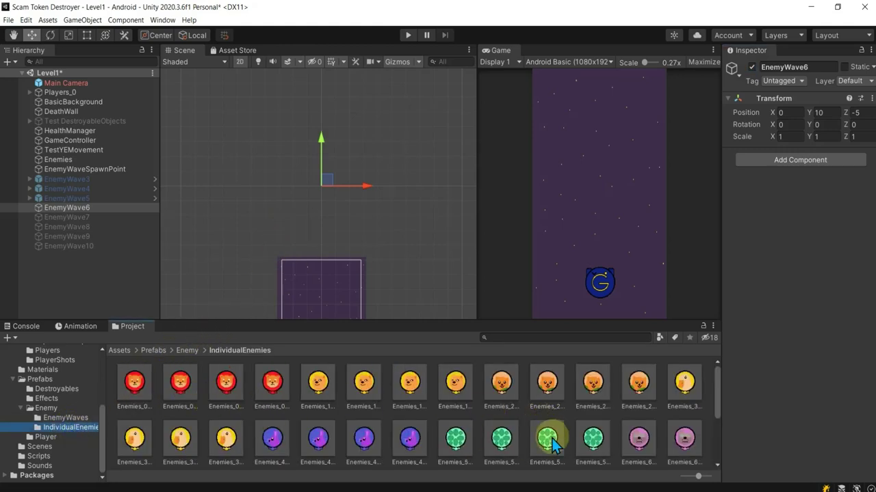
{"action": "left_click", "coordinate": [593, 441]}
{"action": "left_click_drag", "start_coordinate": [593, 440], "coordinate": [322, 233]}
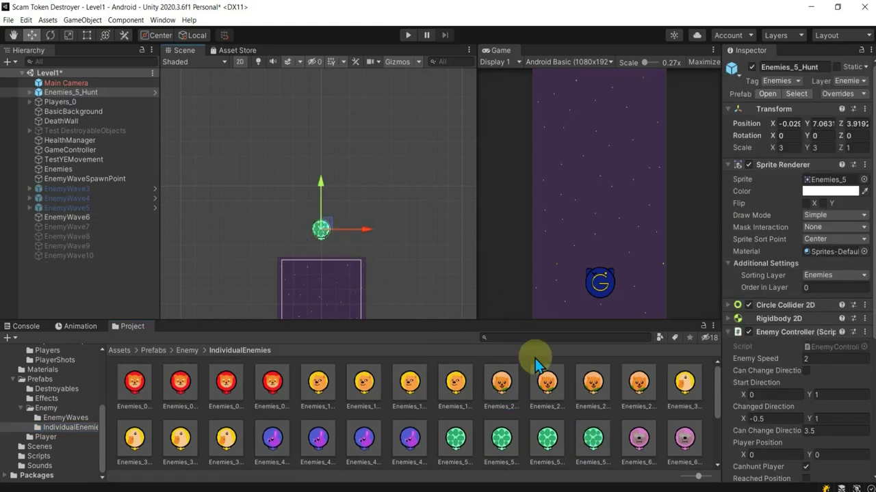
{"action": "mouse_move", "coordinate": [180, 383]}
{"action": "left_mouse_down"}
{"action": "mouse_move", "coordinate": [317, 232]}
{"action": "mouse_move", "coordinate": [292, 206]}
{"action": "left_mouse_up"}
{"action": "left_click_drag", "start_coordinate": [180, 383], "coordinate": [346, 207]}
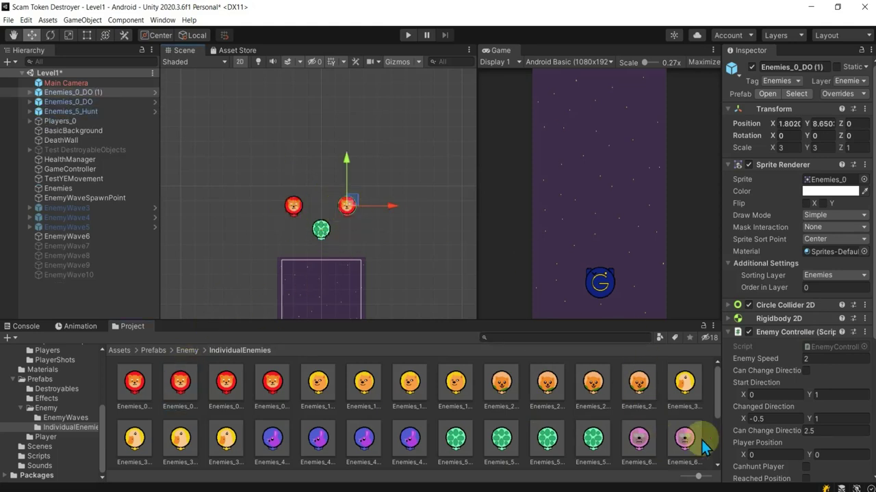
Add Enemies_6_Hunt, two pink Enemies_9_DO pigs, and an Enemies_1_Hunt at the column top.
{"action": "scroll", "coordinate": [684, 429], "scroll_direction": "down", "scroll_amount": 2}
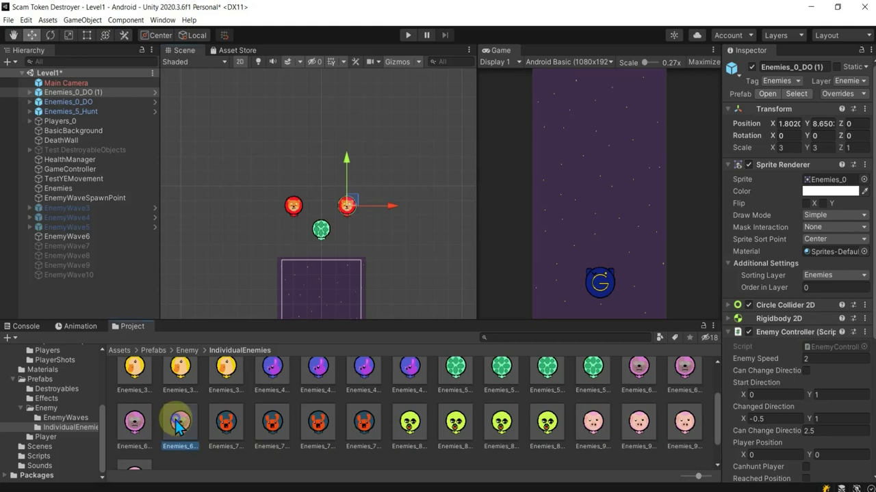
{"action": "left_click_drag", "start_coordinate": [175, 420], "coordinate": [318, 174]}
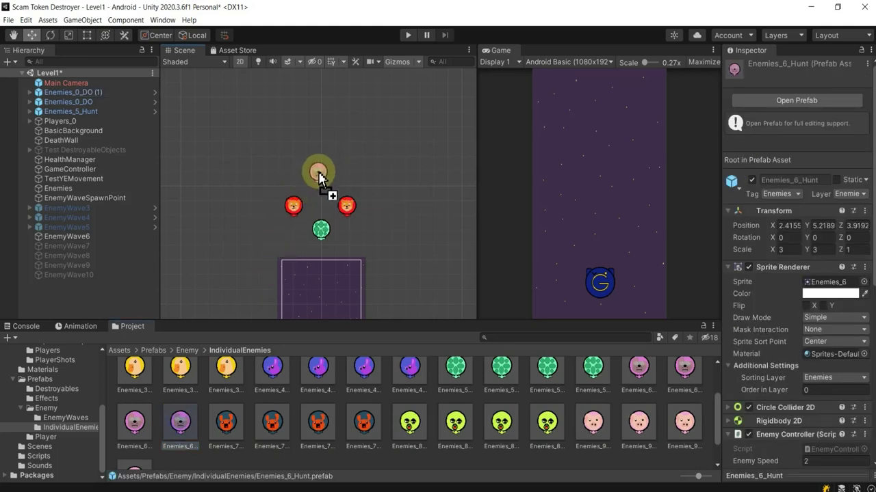
{"action": "left_click_drag", "start_coordinate": [318, 174], "coordinate": [322, 143]}
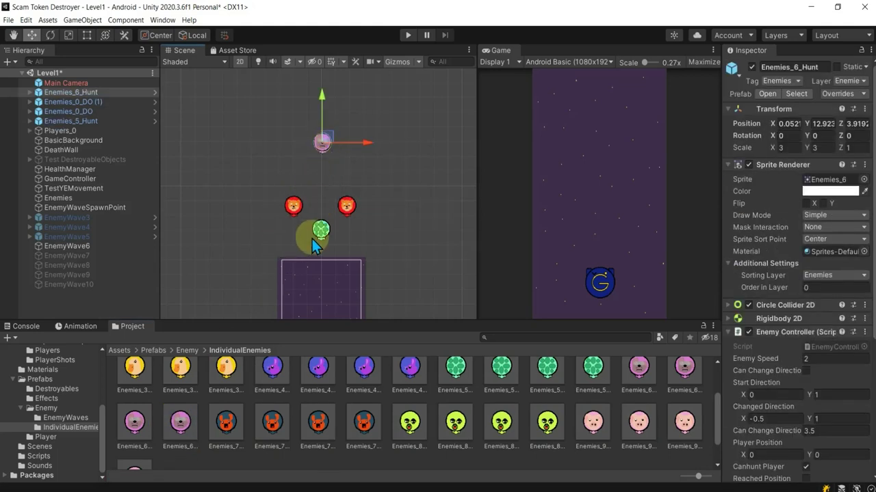
{"action": "left_click", "coordinate": [320, 235]}
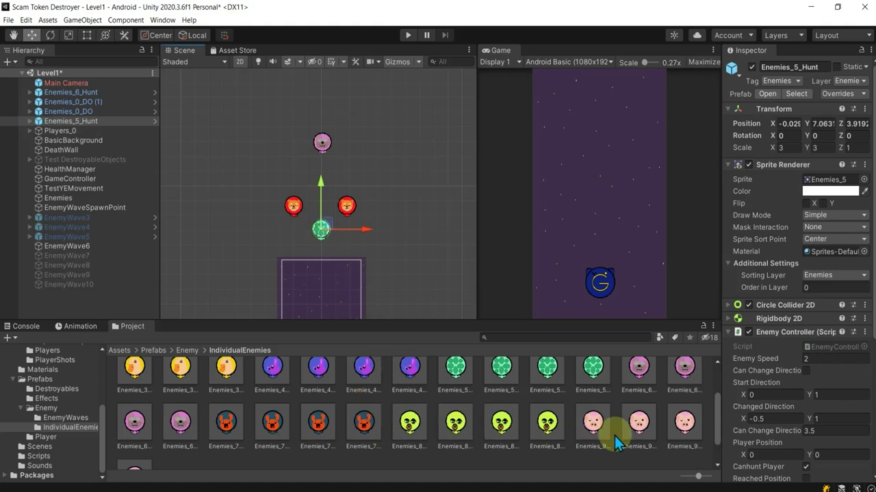
{"action": "mouse_move", "coordinate": [635, 428]}
{"action": "left_mouse_down"}
{"action": "mouse_move", "coordinate": [294, 102]}
{"action": "mouse_move", "coordinate": [552, 327]}
{"action": "mouse_move", "coordinate": [346, 116]}
{"action": "left_mouse_up"}
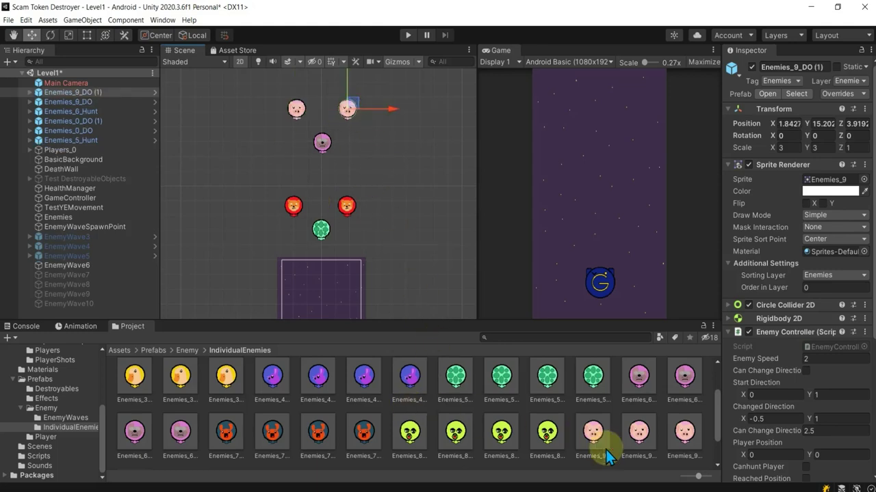
{"action": "scroll", "coordinate": [394, 393], "scroll_direction": "up", "scroll_amount": 2}
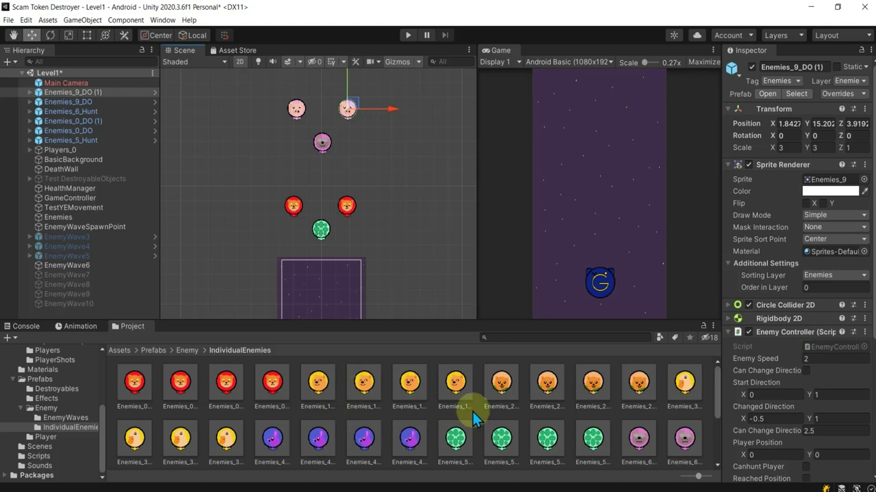
{"action": "left_click_drag", "start_coordinate": [455, 383], "coordinate": [322, 73]}
{"action": "scroll", "coordinate": [350, 156], "scroll_direction": "down", "scroll_amount": 2}
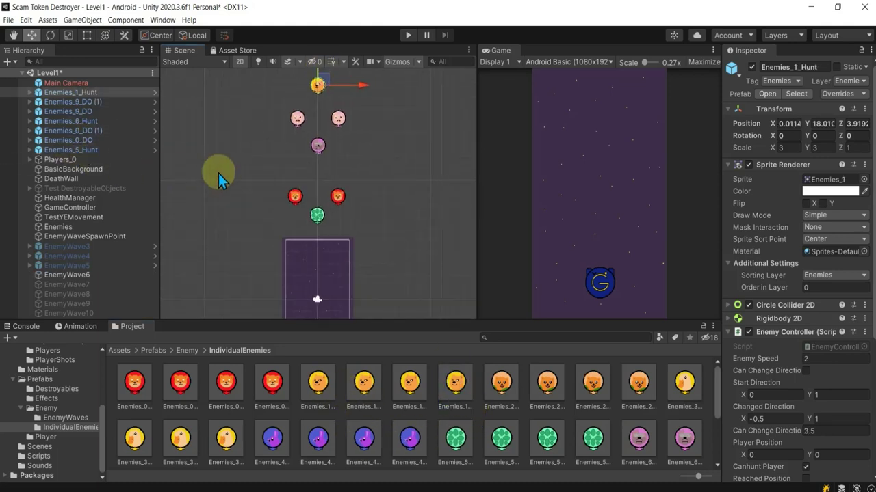
{"action": "scroll", "coordinate": [260, 172], "scroll_direction": "down", "scroll_amount": 1}
{"action": "left_click", "coordinate": [61, 178]}
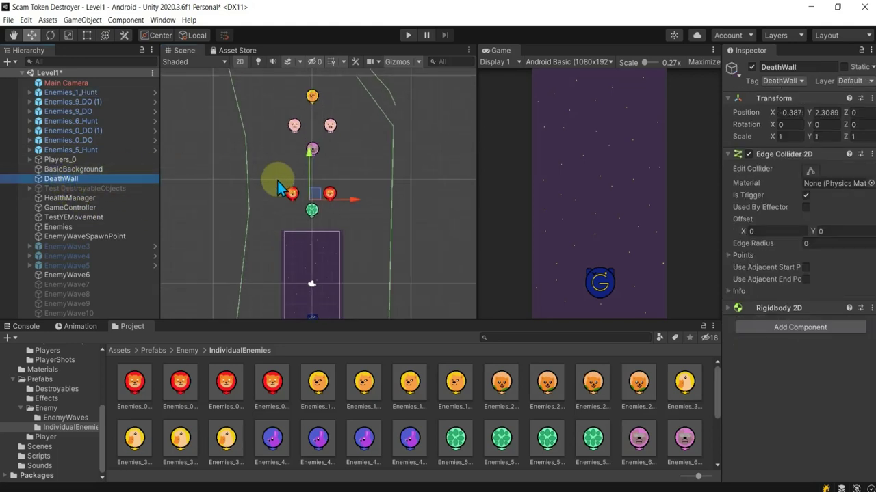
Drag the DeathWall edge collider's top points above the enemy column, then add a purple Enemies_4 enemy.
{"action": "scroll", "coordinate": [278, 181], "scroll_direction": "down", "scroll_amount": 3}
{"action": "middle_click_drag", "start_coordinate": [336, 124], "coordinate": [333, 169]}
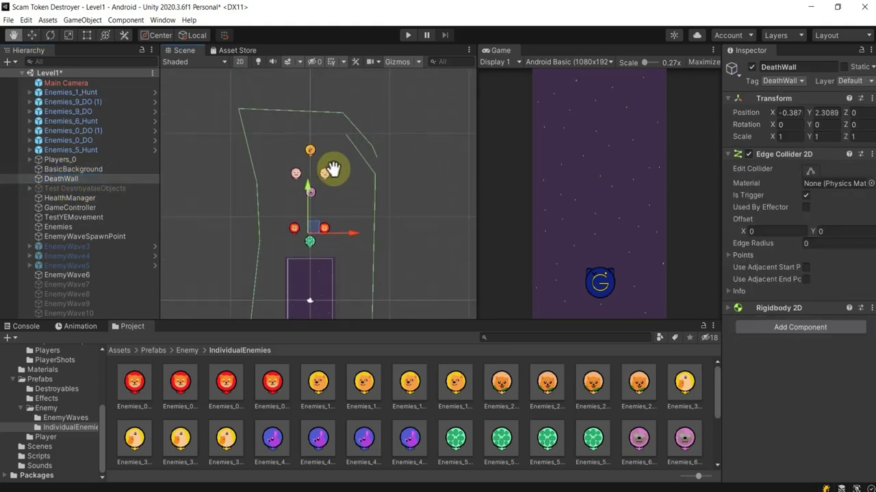
{"action": "left_click", "coordinate": [812, 170]}
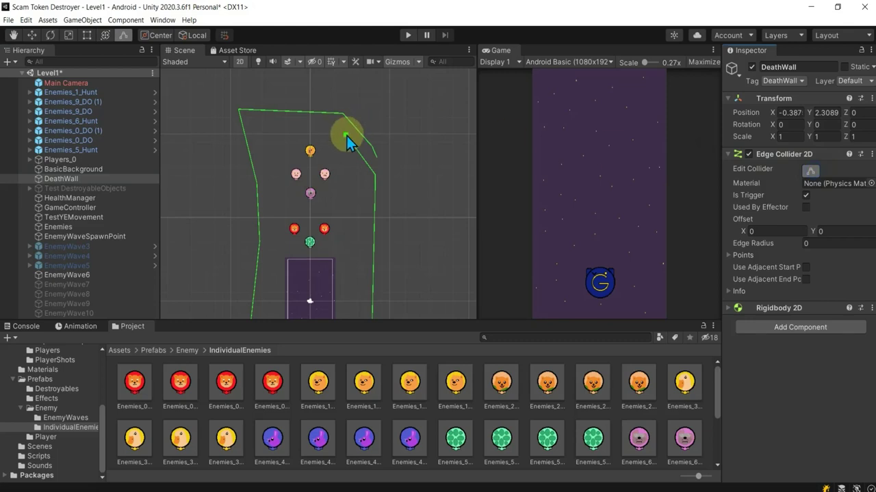
{"action": "left_click_drag", "start_coordinate": [347, 136], "coordinate": [399, 118]}
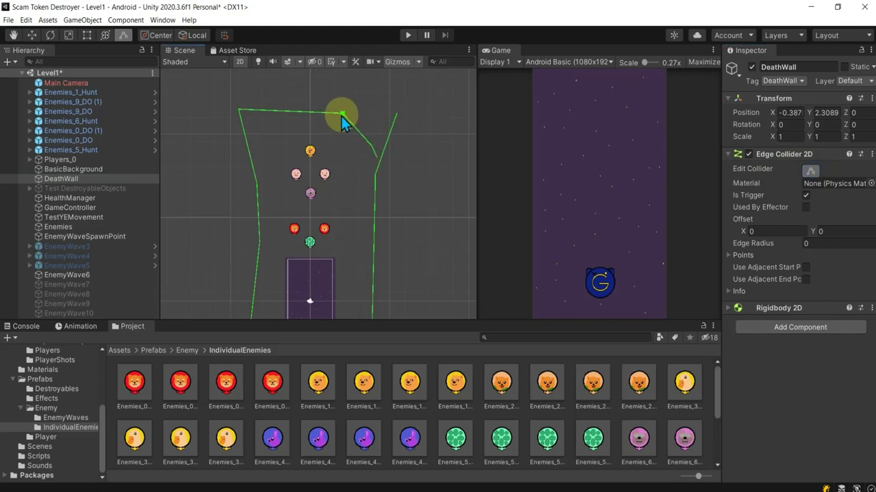
{"action": "left_click_drag", "start_coordinate": [348, 89], "coordinate": [353, 72]}
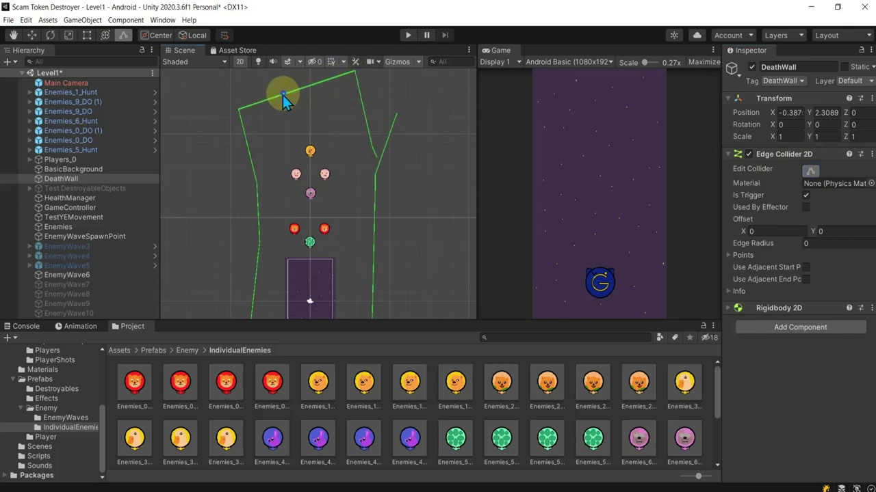
{"action": "left_click_drag", "start_coordinate": [283, 94], "coordinate": [263, 70]}
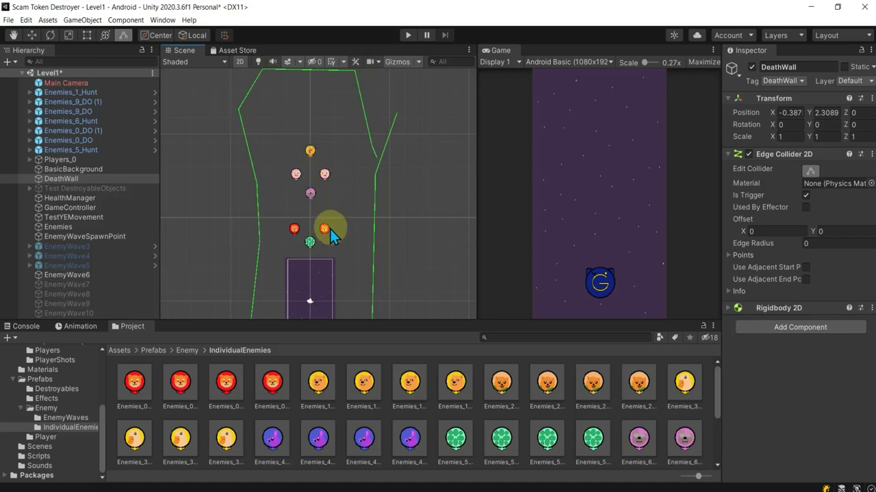
{"action": "scroll", "coordinate": [327, 233], "scroll_direction": "up", "scroll_amount": 3}
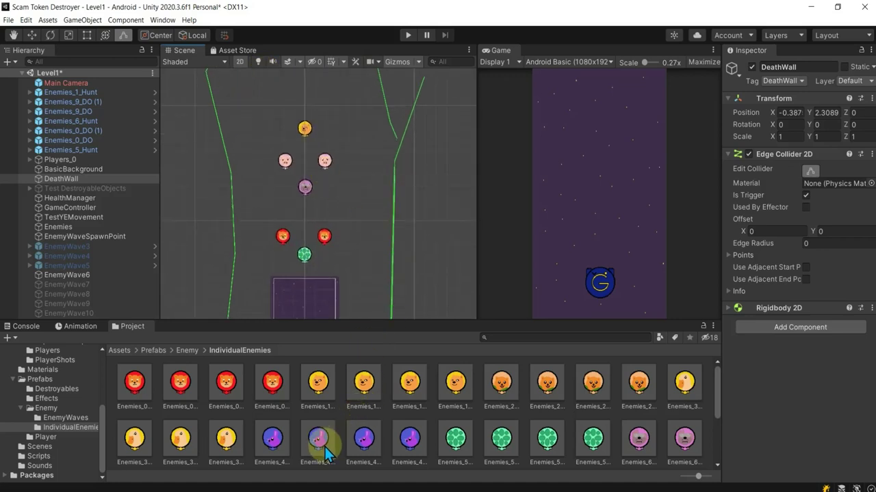
{"action": "left_click_drag", "start_coordinate": [322, 450], "coordinate": [282, 104]}
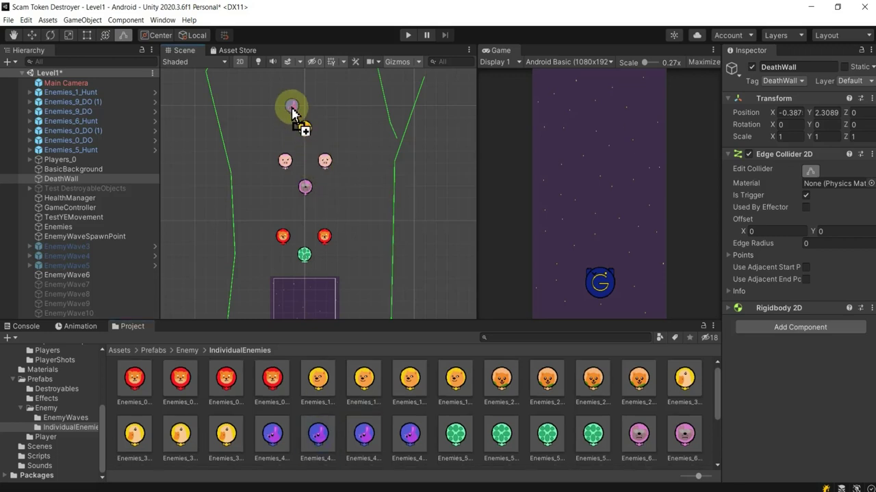
Add a second purple Enemies_4 enemy and set the purple and pink enemies' Enemy Speed to 1.5.
{"action": "left_click_drag", "start_coordinate": [316, 441], "coordinate": [330, 106]}
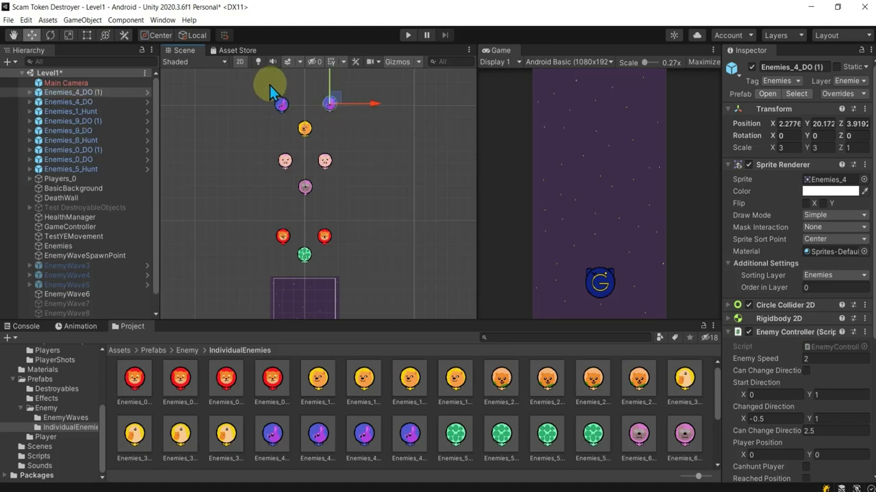
{"action": "left_click_drag", "start_coordinate": [265, 80], "coordinate": [347, 116]}
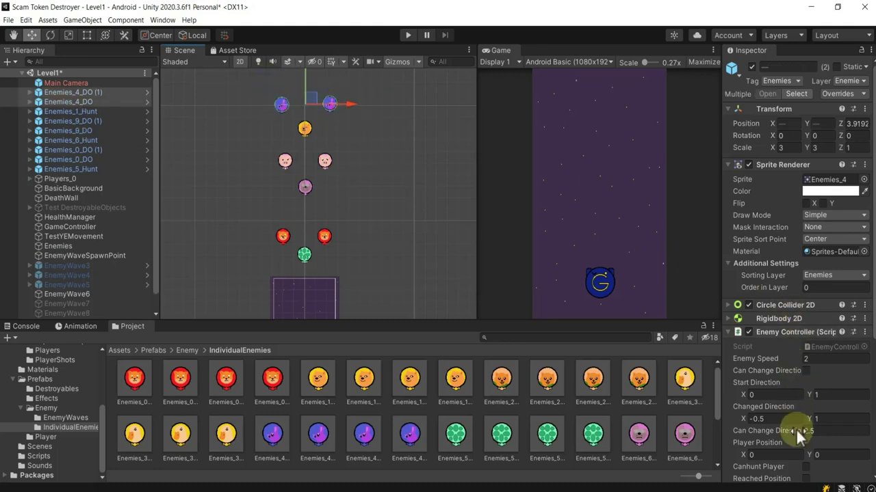
{"action": "scroll", "coordinate": [795, 428], "scroll_direction": "down", "scroll_amount": 4}
{"action": "type", "text": "1.5"}
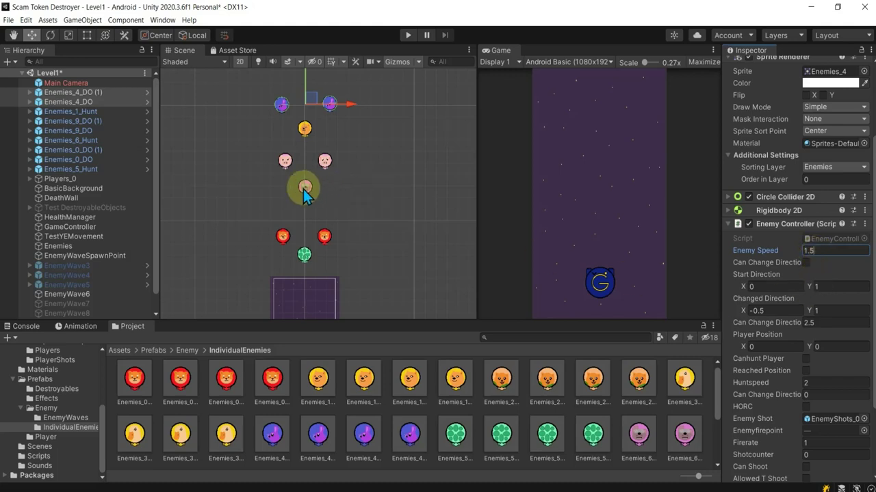
{"action": "left_click", "coordinate": [303, 190]}
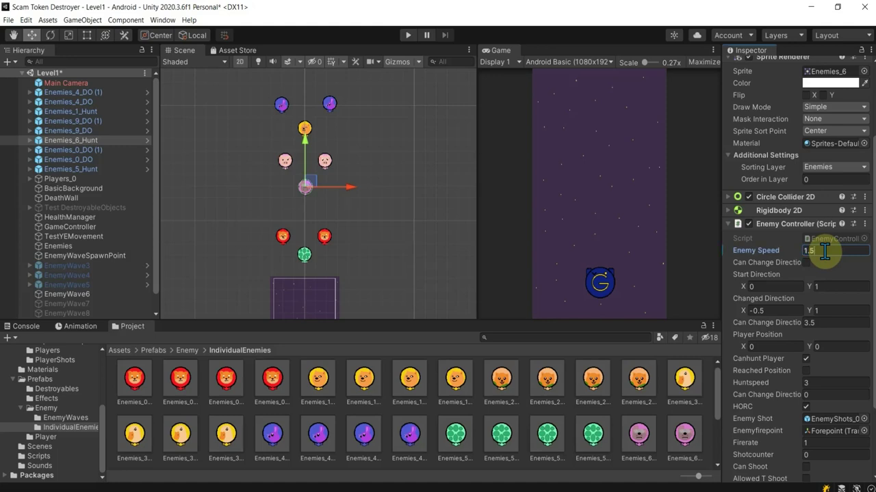
{"action": "left_click", "coordinate": [385, 194]}
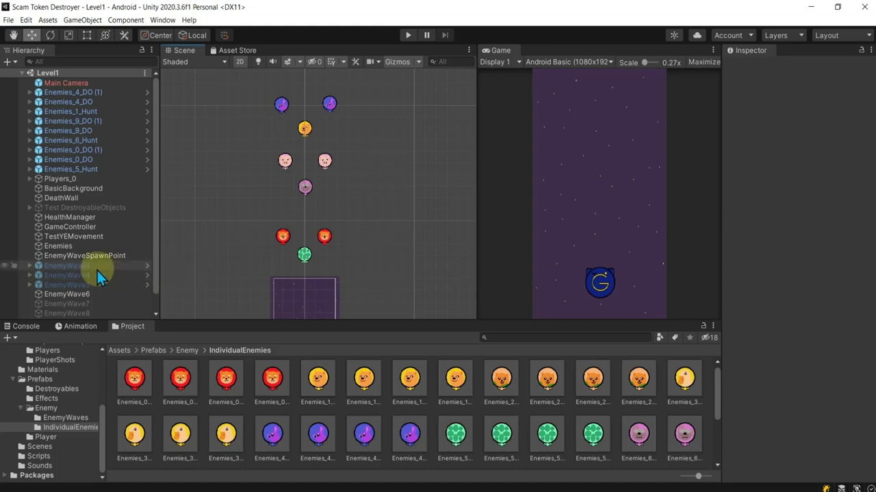
Select the nine formation enemies and make them children of EnemyWave6.
{"action": "left_click", "coordinate": [91, 169]}
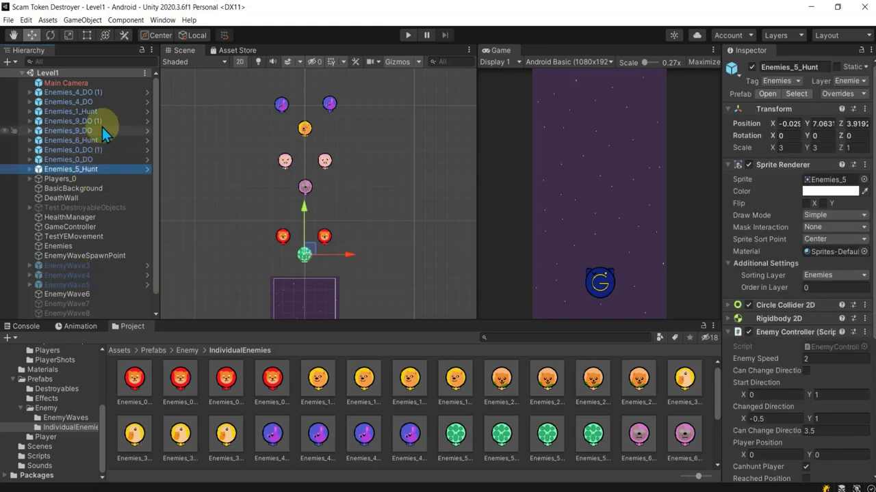
{"action": "left_click", "coordinate": [99, 94], "text": "shift"}
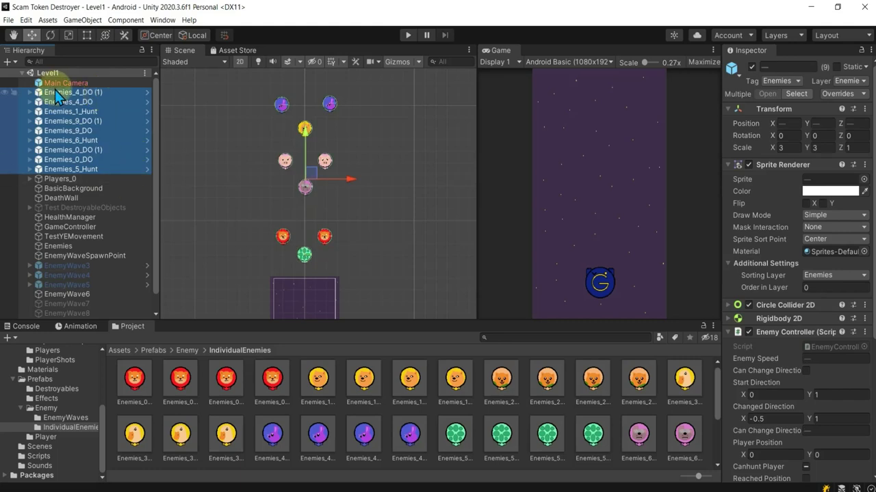
{"action": "left_click_drag", "start_coordinate": [54, 91], "coordinate": [74, 293]}
{"action": "left_click_drag", "start_coordinate": [76, 301], "coordinate": [74, 296]}
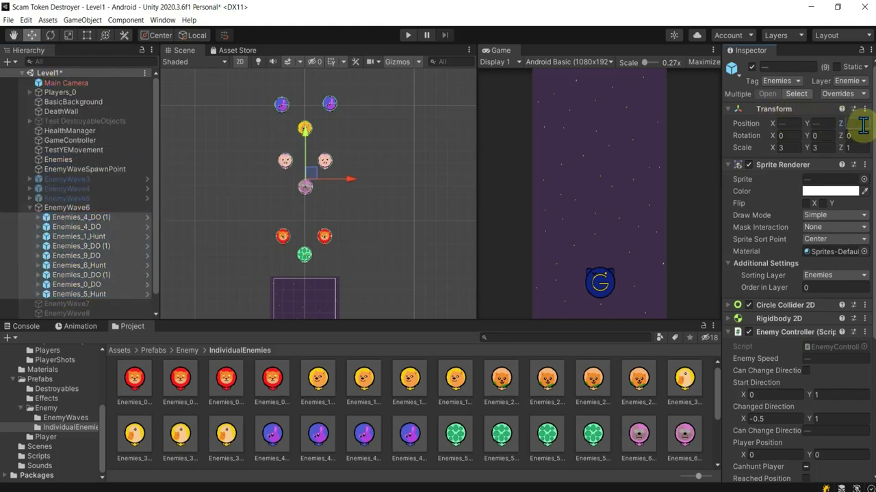
Check the grouped enemies, collapse EnemyWave6, and show the EnemyWaves prefab folder.
{"action": "left_click", "coordinate": [60, 206]}
{"action": "left_click", "coordinate": [68, 216]}
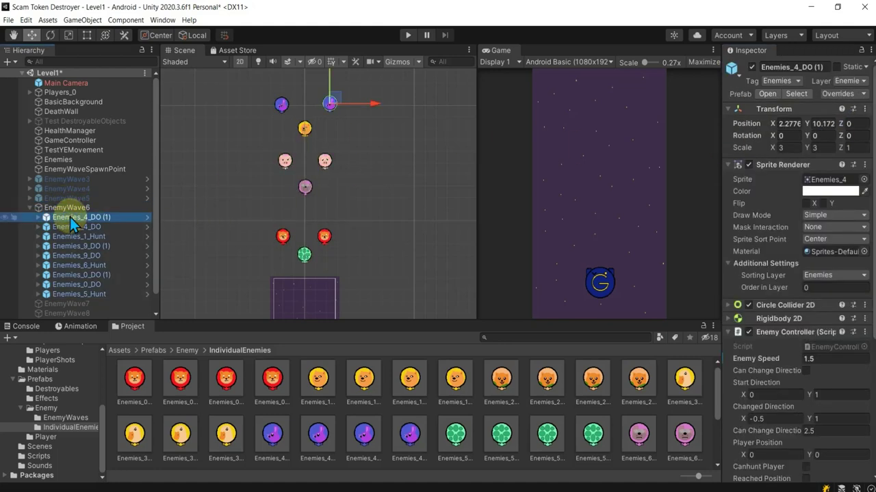
{"action": "left_click", "coordinate": [70, 211]}
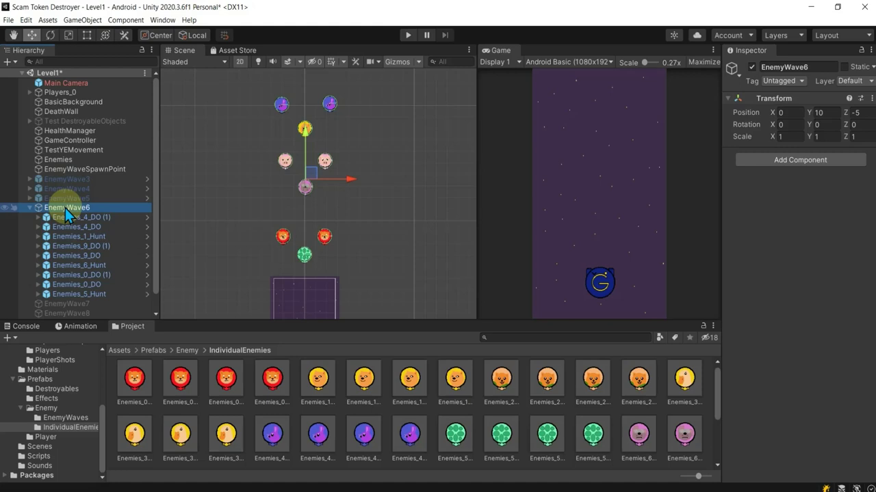
{"action": "left_click", "coordinate": [30, 208]}
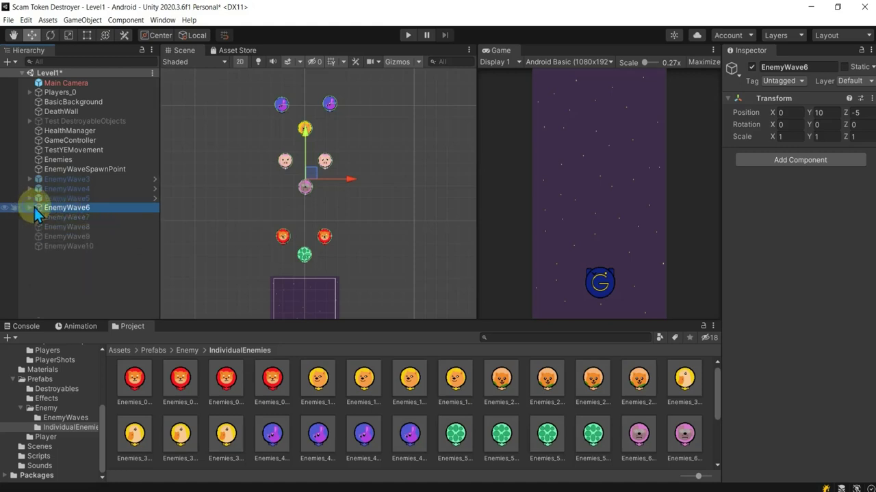
{"action": "left_click", "coordinate": [63, 418]}
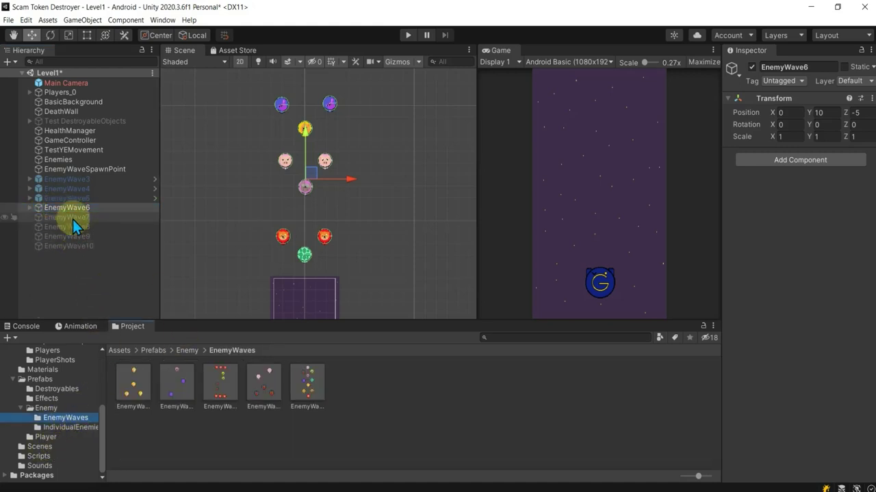
Save EnemyWave6 as a wave prefab, deactivate its instance, and show the IndividualEnemies prefabs.
{"action": "mouse_move", "coordinate": [76, 208]}
{"action": "left_mouse_down"}
{"action": "mouse_move", "coordinate": [183, 255]}
{"action": "mouse_move", "coordinate": [389, 411]}
{"action": "left_mouse_up"}
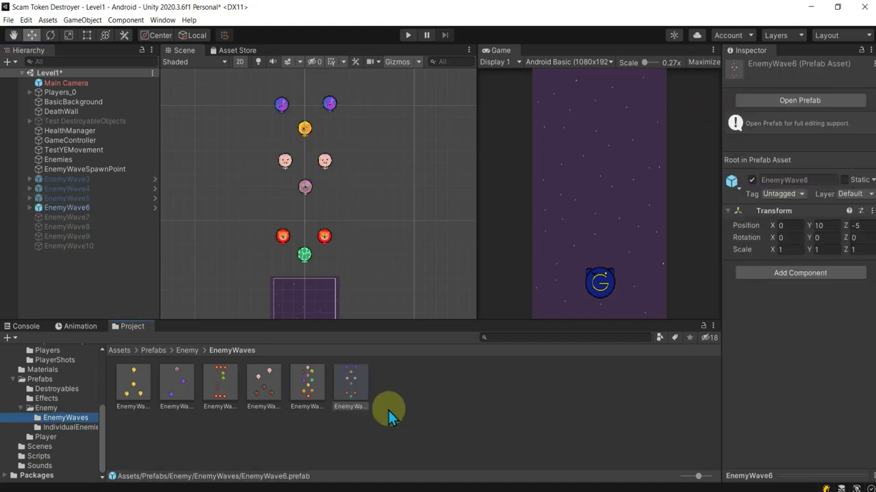
{"action": "left_click", "coordinate": [64, 218]}
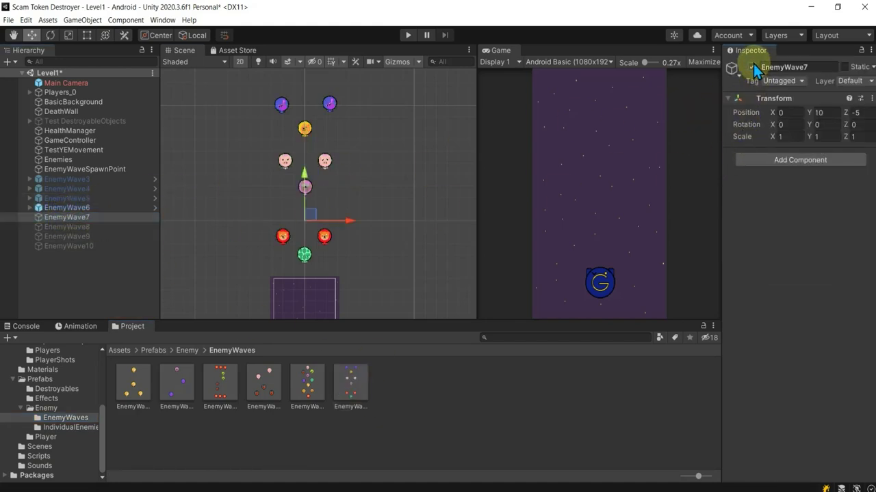
{"action": "left_click", "coordinate": [81, 206]}
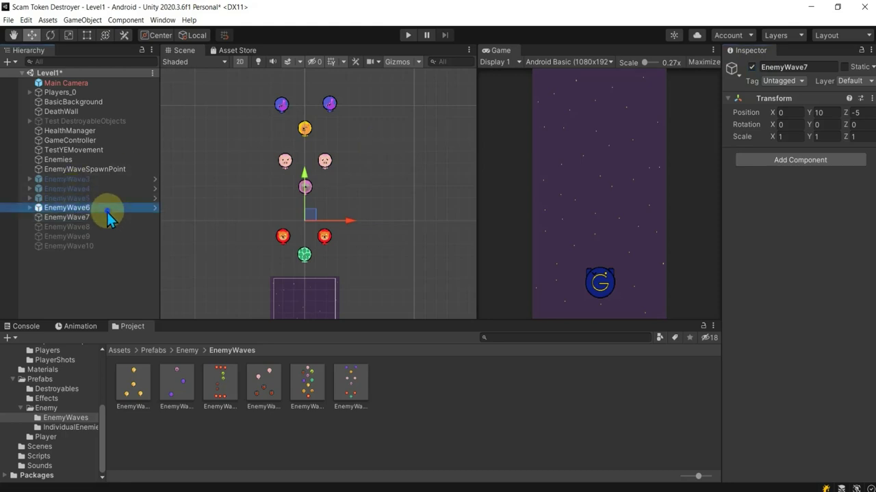
{"action": "left_click", "coordinate": [753, 67]}
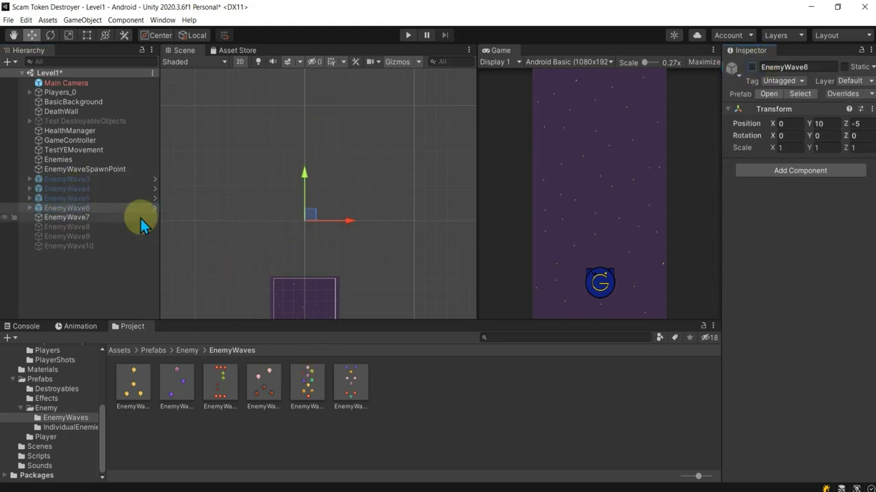
{"action": "left_click", "coordinate": [69, 427]}
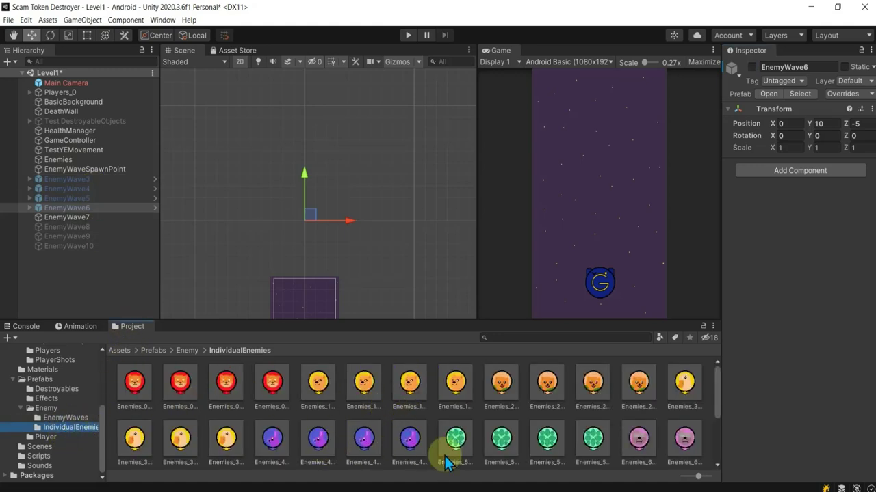
Stack three red Enemies_0 and three orange Enemies_2 enemies in a column in the scene.
{"action": "mouse_move", "coordinate": [174, 390]}
{"action": "left_mouse_down"}
{"action": "mouse_move", "coordinate": [280, 259]}
{"action": "mouse_move", "coordinate": [306, 259]}
{"action": "mouse_move", "coordinate": [306, 239]}
{"action": "left_mouse_up"}
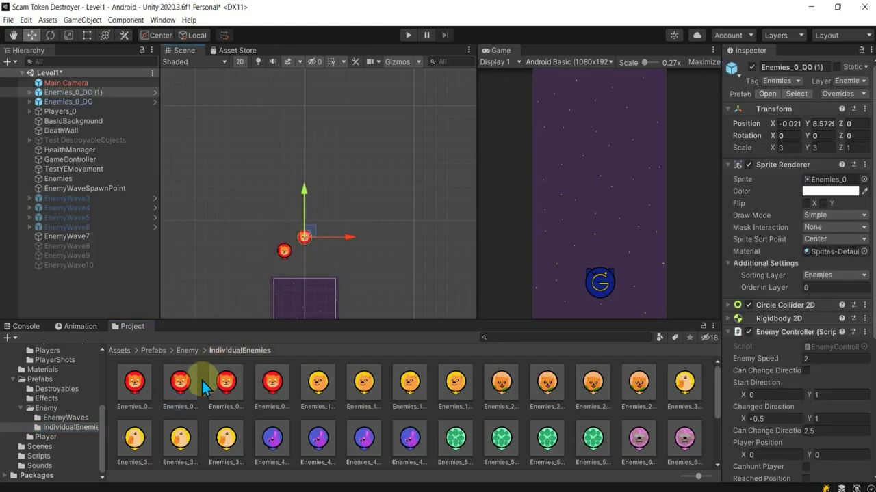
{"action": "left_click_drag", "start_coordinate": [198, 383], "coordinate": [324, 253]}
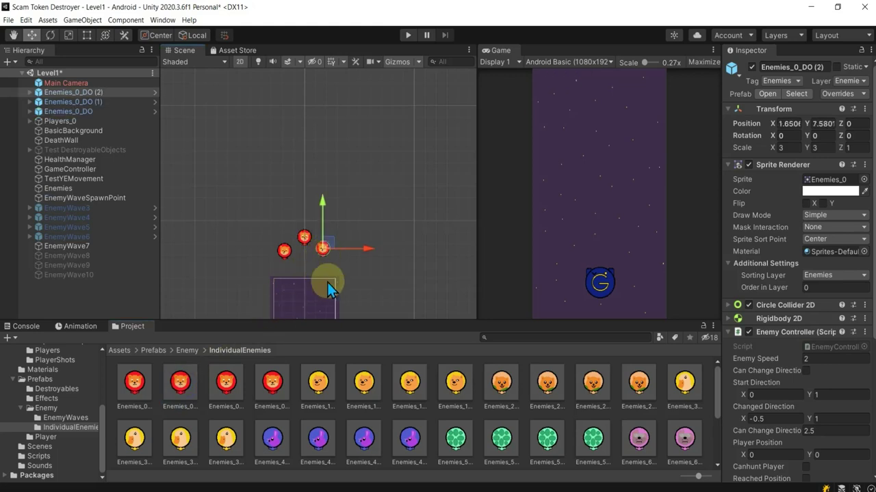
{"action": "mouse_move", "coordinate": [353, 382]}
{"action": "left_mouse_down"}
{"action": "mouse_move", "coordinate": [285, 209]}
{"action": "mouse_move", "coordinate": [304, 197]}
{"action": "mouse_move", "coordinate": [324, 213]}
{"action": "left_mouse_up"}
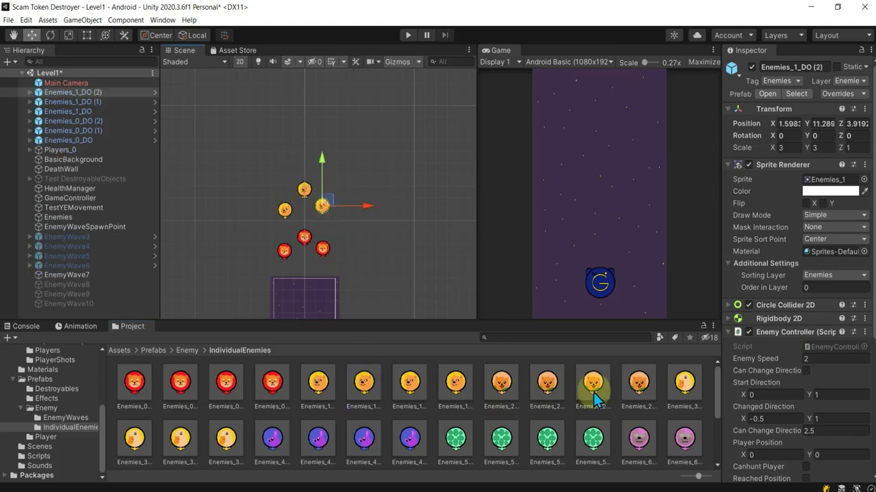
{"action": "mouse_move", "coordinate": [539, 396]}
{"action": "left_mouse_down"}
{"action": "mouse_move", "coordinate": [284, 169]}
{"action": "mouse_move", "coordinate": [305, 159]}
{"action": "left_mouse_up"}
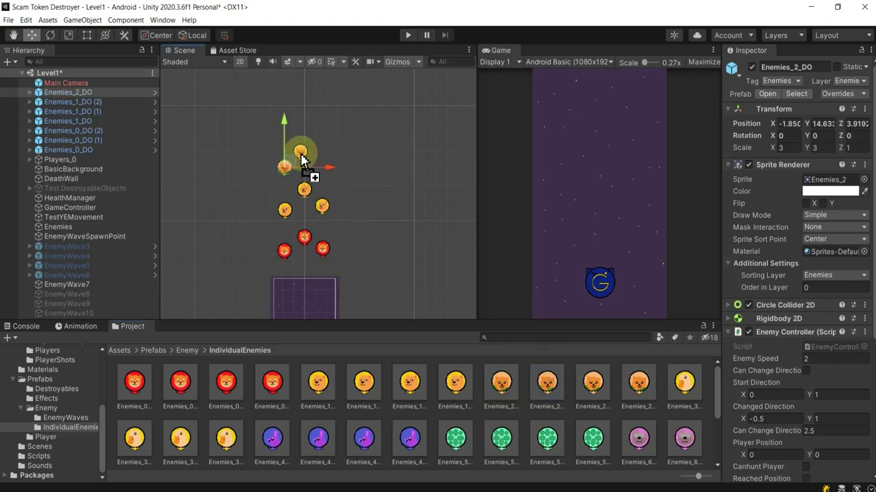
{"action": "left_click_drag", "start_coordinate": [578, 391], "coordinate": [322, 167]}
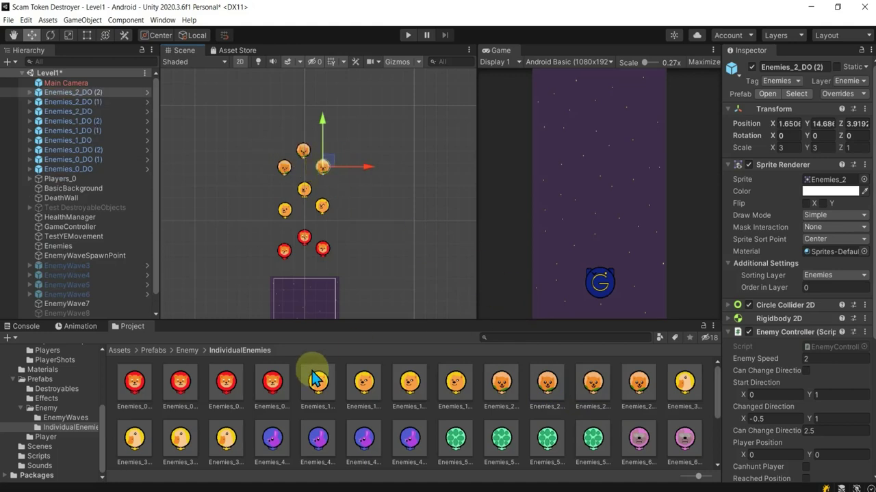
{"action": "mouse_move", "coordinate": [141, 441]}
{"action": "left_mouse_down"}
{"action": "mouse_move", "coordinate": [176, 383]}
{"action": "mouse_move", "coordinate": [285, 129]}
{"action": "left_mouse_up"}
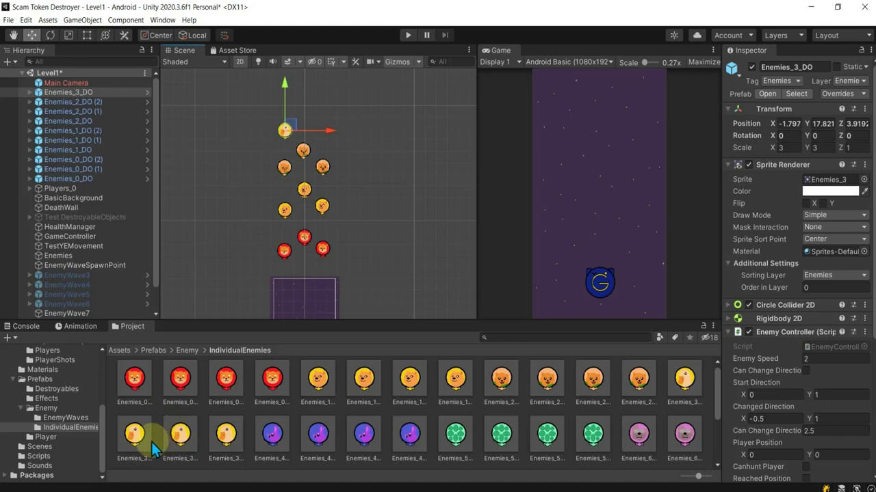
Add yellow Enemies_3 and three purple Enemies_4 enemies at the top of the column.
{"action": "left_click_drag", "start_coordinate": [149, 444], "coordinate": [305, 115]}
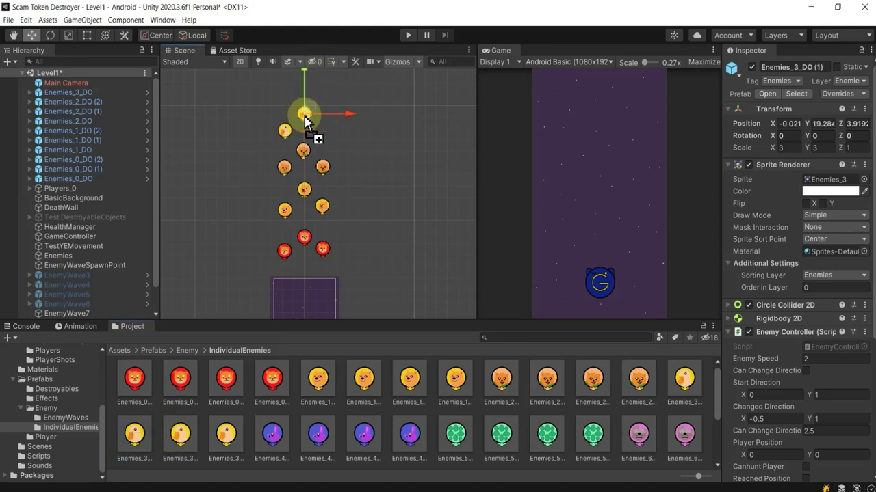
{"action": "left_click_drag", "start_coordinate": [134, 435], "coordinate": [326, 133]}
{"action": "left_click_drag", "start_coordinate": [318, 439], "coordinate": [284, 96]}
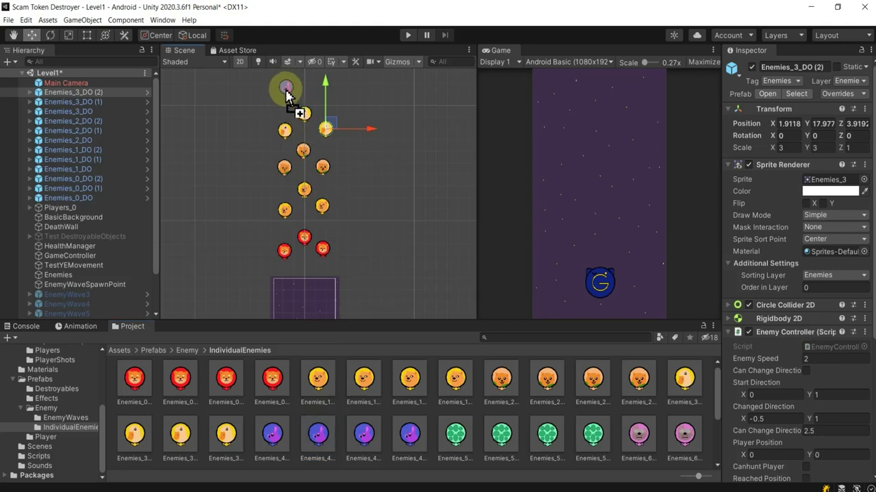
{"action": "left_click_drag", "start_coordinate": [317, 432], "coordinate": [303, 78]}
{"action": "mouse_move", "coordinate": [315, 436]}
{"action": "left_mouse_down"}
{"action": "mouse_move", "coordinate": [322, 96]}
{"action": "mouse_move", "coordinate": [327, 124]}
{"action": "left_mouse_up"}
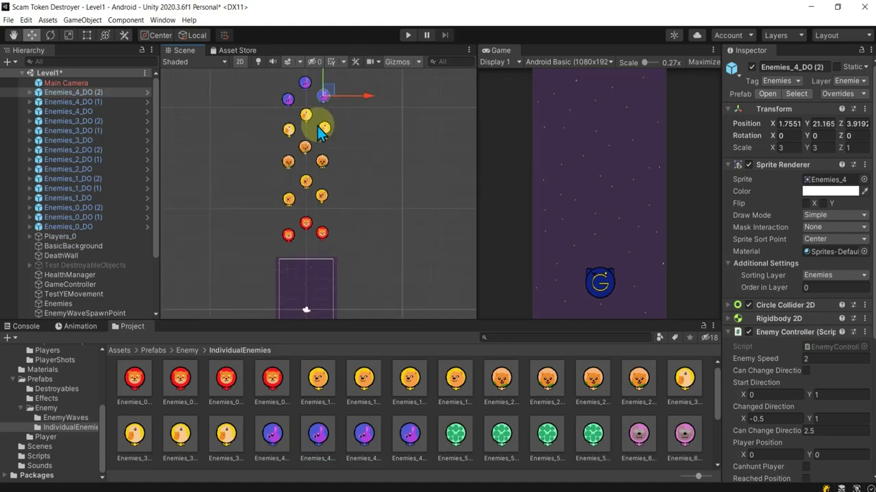
{"action": "scroll", "coordinate": [340, 162], "scroll_direction": "down", "scroll_amount": 2}
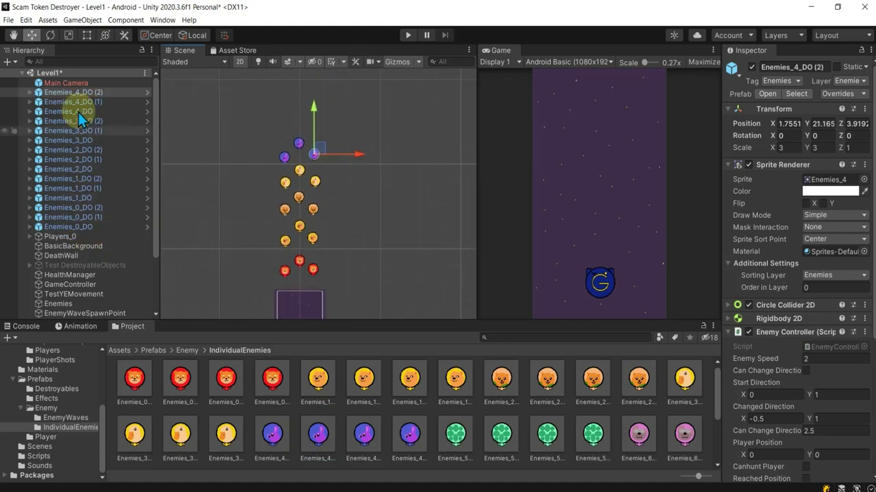
Parent the fifteen new Enemies_0_DO through Enemies_4_DO enemies under EnemyWave7.
{"action": "left_click", "coordinate": [85, 254]}
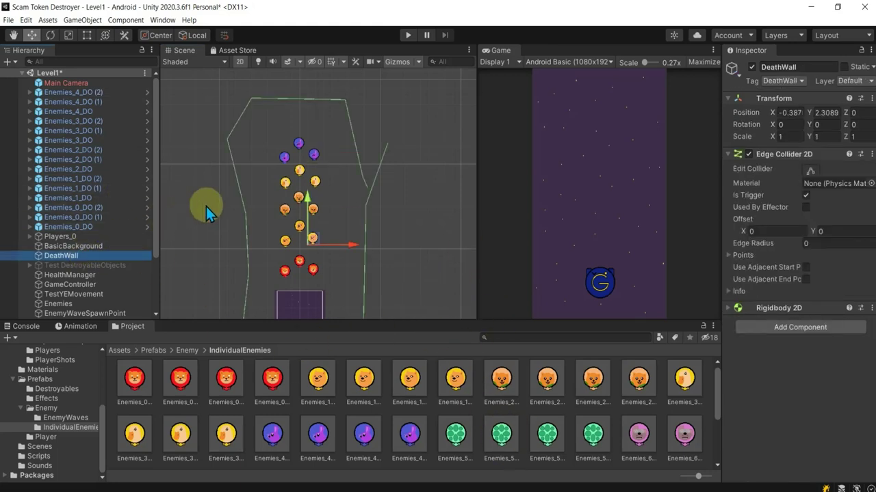
{"action": "left_click", "coordinate": [77, 226]}
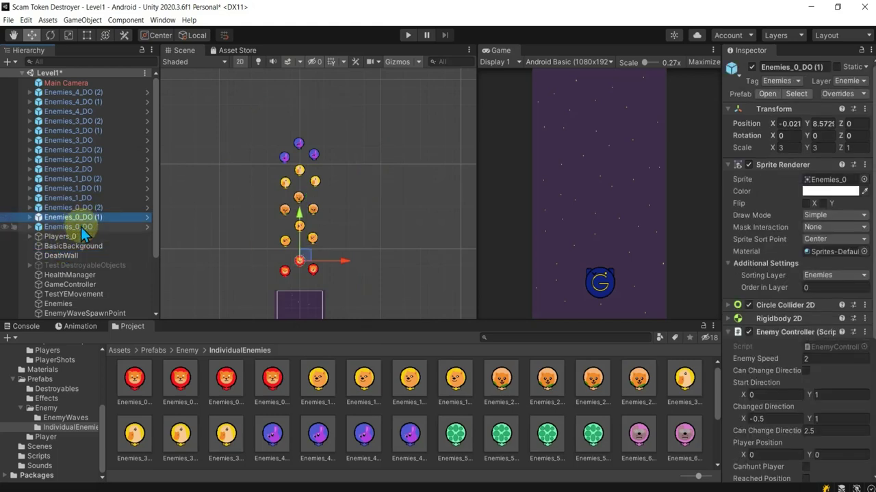
{"action": "left_click", "coordinate": [86, 92], "text": "shift"}
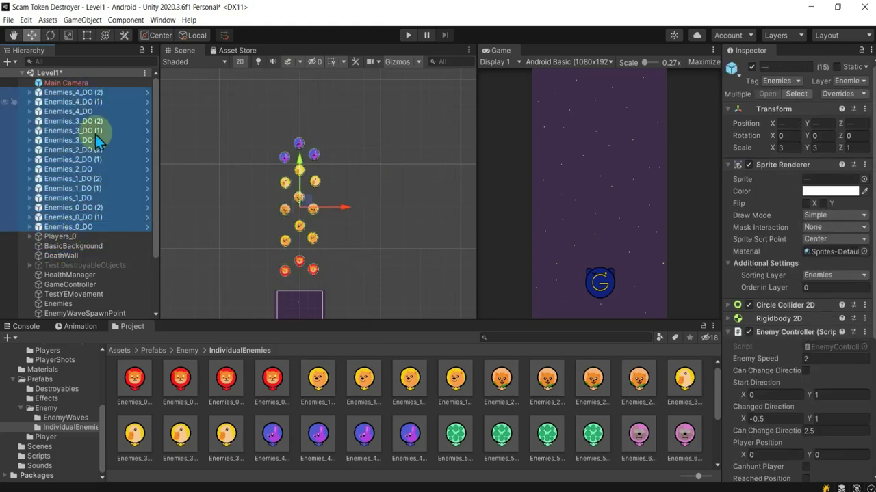
{"action": "scroll", "coordinate": [113, 200], "scroll_direction": "down", "scroll_amount": 3}
{"action": "left_click_drag", "start_coordinate": [94, 117], "coordinate": [85, 290]}
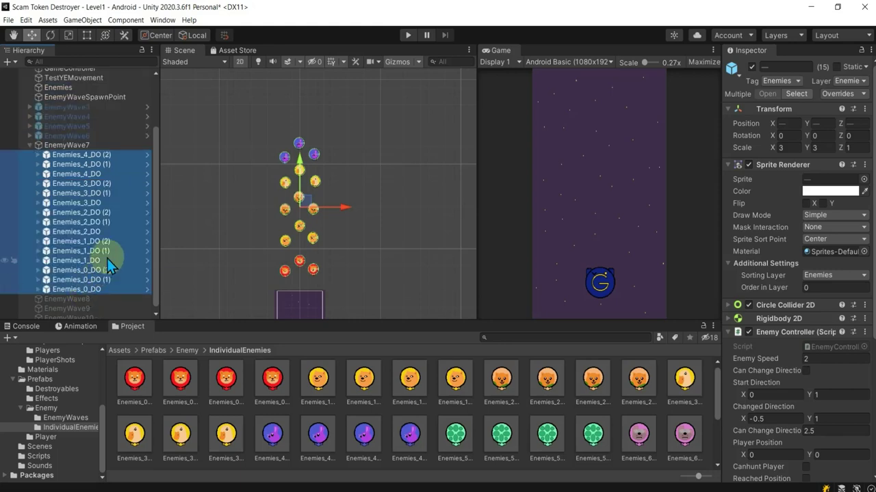
{"action": "left_click", "coordinate": [854, 124]}
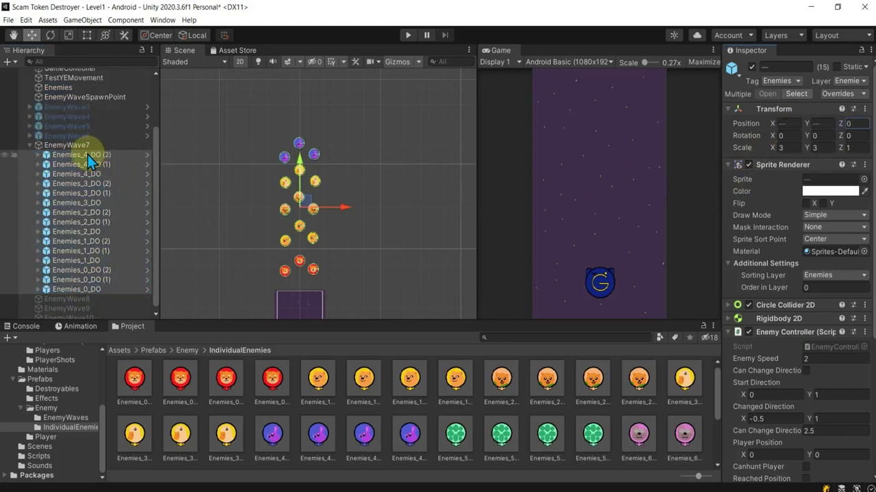
{"action": "left_click", "coordinate": [72, 146]}
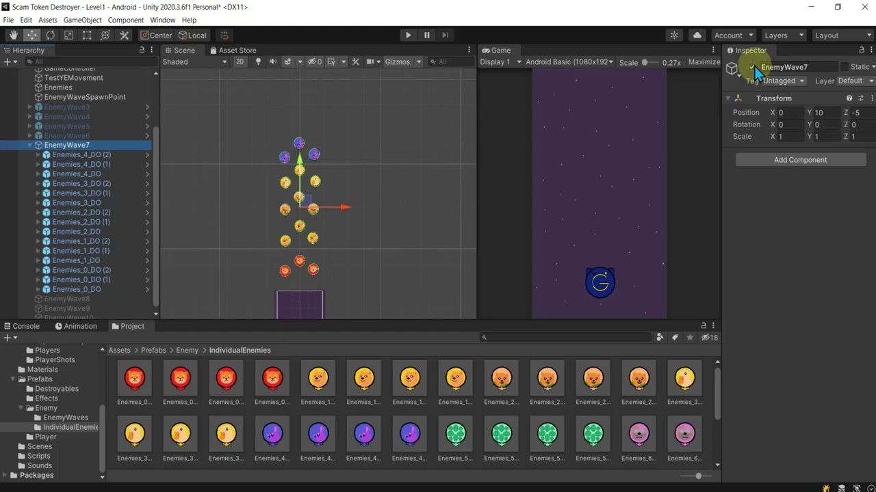
Collapse EnemyWave7 and save it as a prefab in the EnemyWaves folder.
{"action": "left_click", "coordinate": [30, 145]}
{"action": "left_click", "coordinate": [74, 418]}
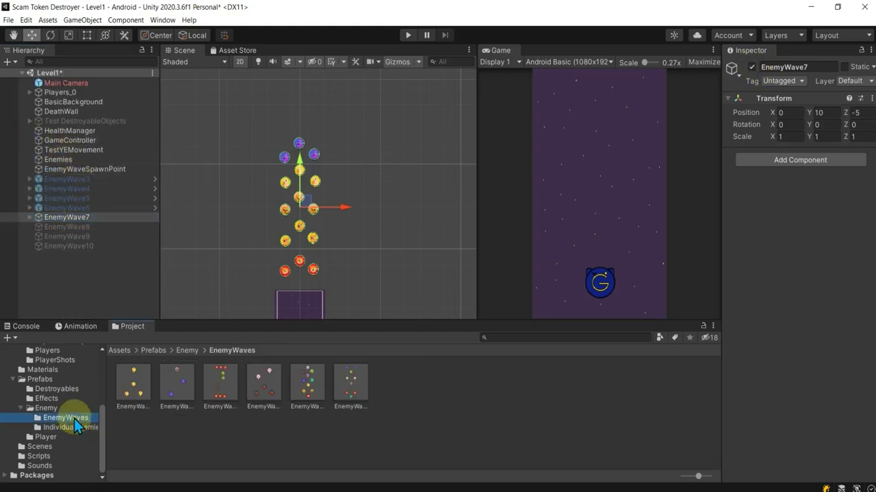
{"action": "left_click_drag", "start_coordinate": [75, 219], "coordinate": [395, 416]}
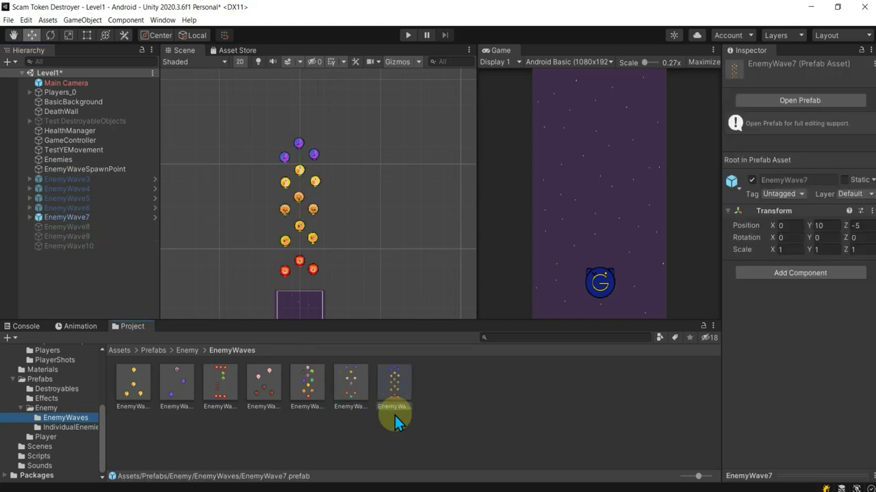
Deactivate EnemyWave7, activate EnemyWave8, and centre the Scene view on the wave area.
{"action": "left_click", "coordinate": [84, 227]}
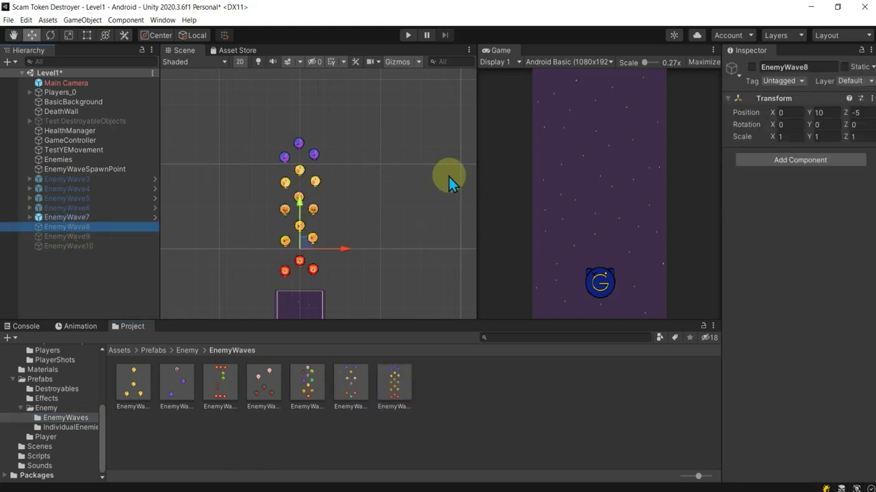
{"action": "left_click", "coordinate": [55, 218]}
{"action": "left_click", "coordinate": [753, 67]}
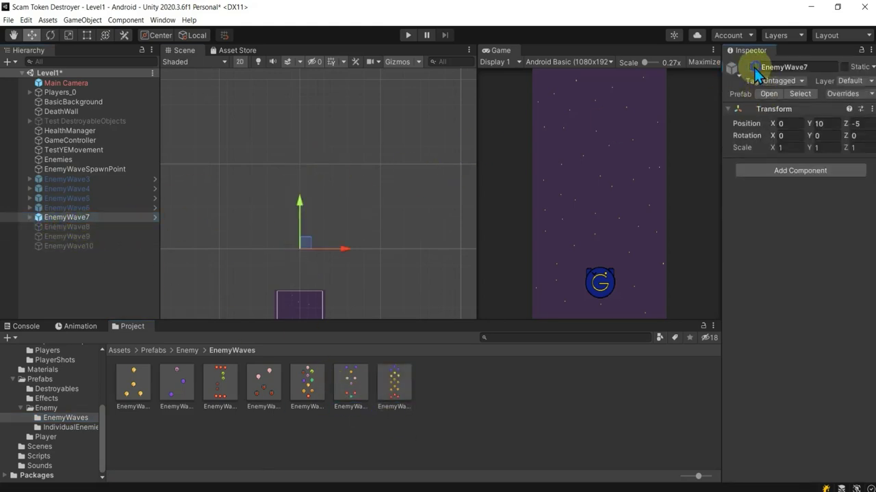
{"action": "left_click", "coordinate": [95, 227]}
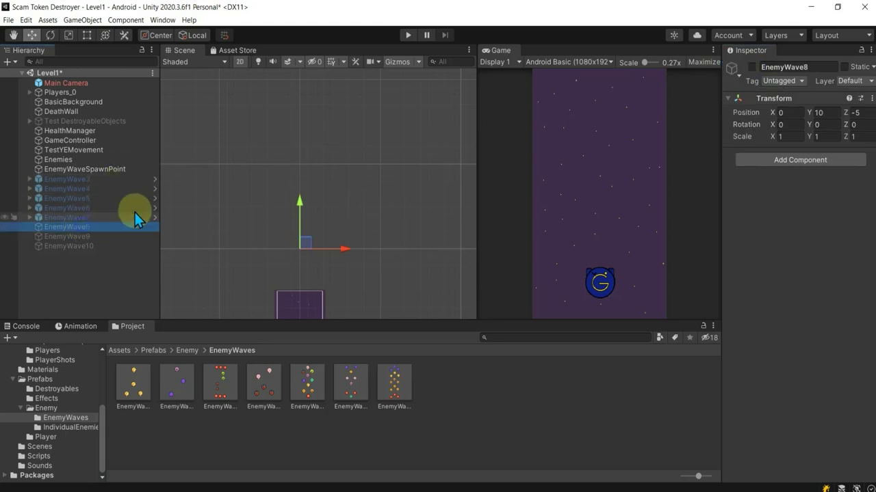
{"action": "left_click", "coordinate": [752, 67]}
{"action": "scroll", "coordinate": [293, 269], "scroll_direction": "up", "scroll_amount": 1}
{"action": "mouse_move", "coordinate": [292, 269]}
{"action": "middle_mouse_down"}
{"action": "mouse_move", "coordinate": [295, 210]}
{"action": "mouse_move", "coordinate": [312, 199]}
{"action": "middle_mouse_up"}
{"action": "scroll", "coordinate": [296, 210], "scroll_direction": "up", "scroll_amount": 1}
{"action": "scroll", "coordinate": [295, 210], "scroll_direction": "down", "scroll_amount": 1}
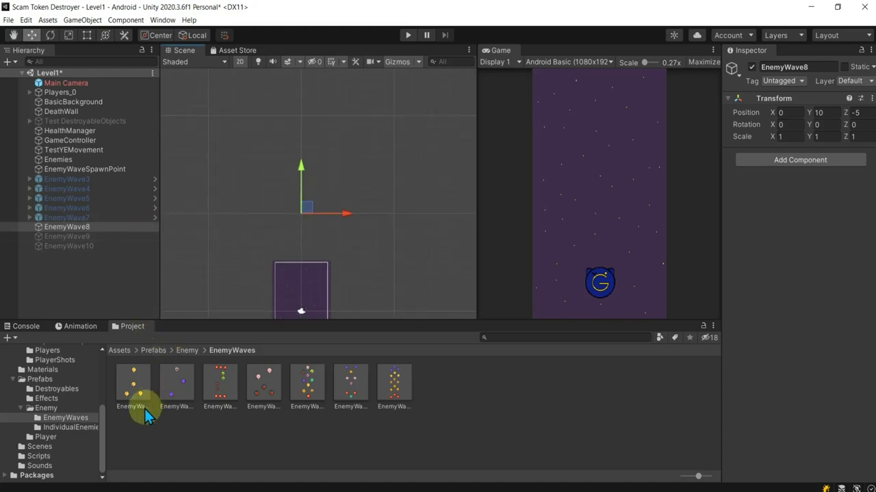
Place two pairs of green Enemies_5 enemies, each topped by a pink Enemies_6 enemy.
{"action": "left_click", "coordinate": [67, 426]}
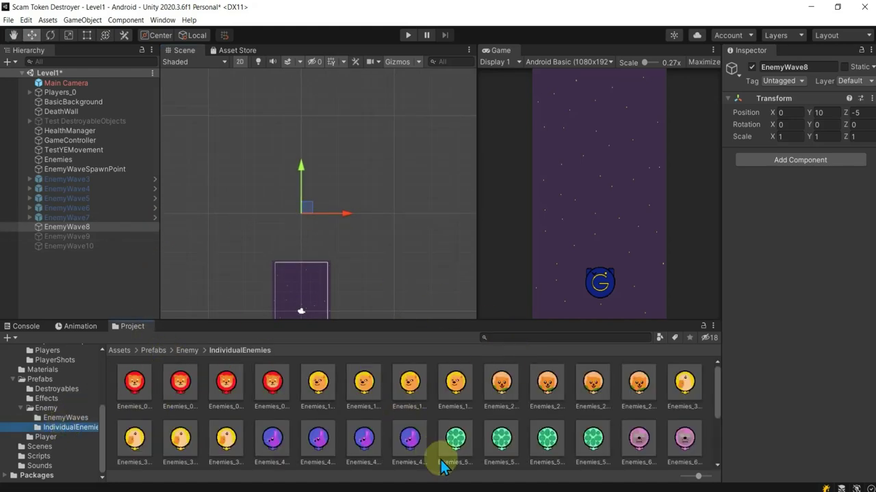
{"action": "left_click_drag", "start_coordinate": [497, 439], "coordinate": [286, 245]}
{"action": "left_click_drag", "start_coordinate": [504, 442], "coordinate": [315, 244]}
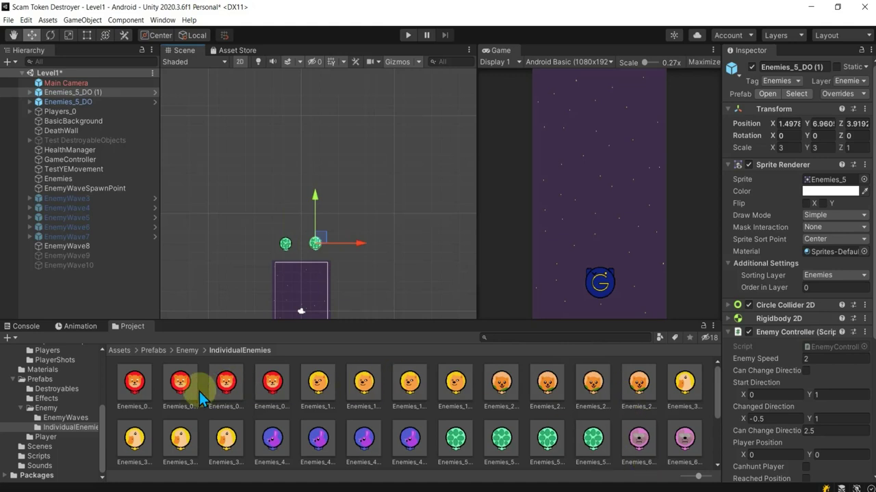
{"action": "scroll", "coordinate": [547, 435], "scroll_direction": "down", "scroll_amount": 3}
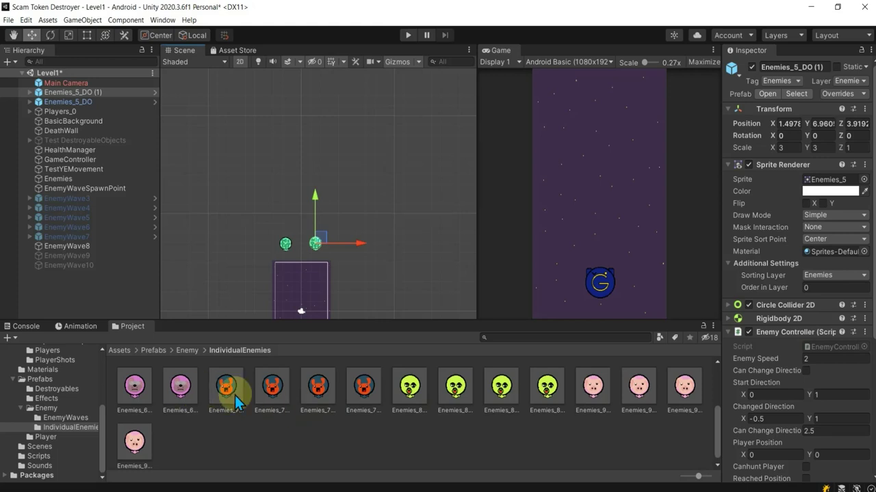
{"action": "scroll", "coordinate": [287, 411], "scroll_direction": "up", "scroll_amount": 1}
{"action": "left_click_drag", "start_coordinate": [674, 380], "coordinate": [303, 223]}
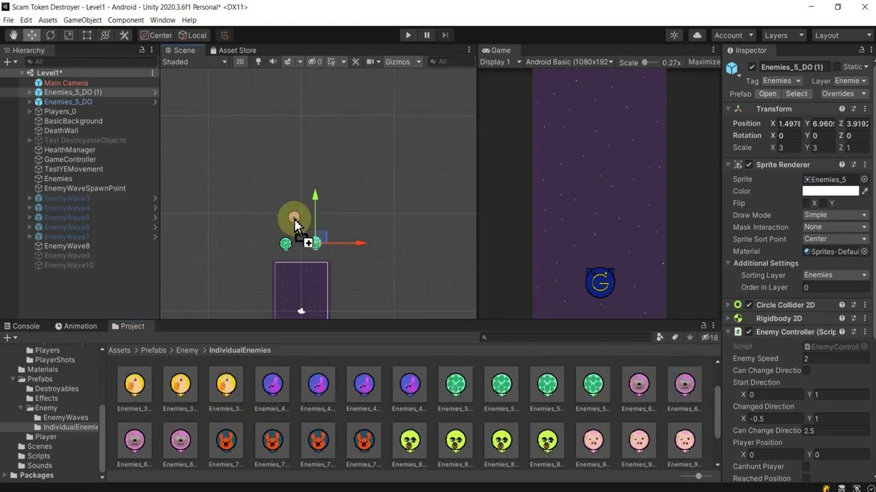
{"action": "scroll", "coordinate": [420, 362], "scroll_direction": "down", "scroll_amount": 1}
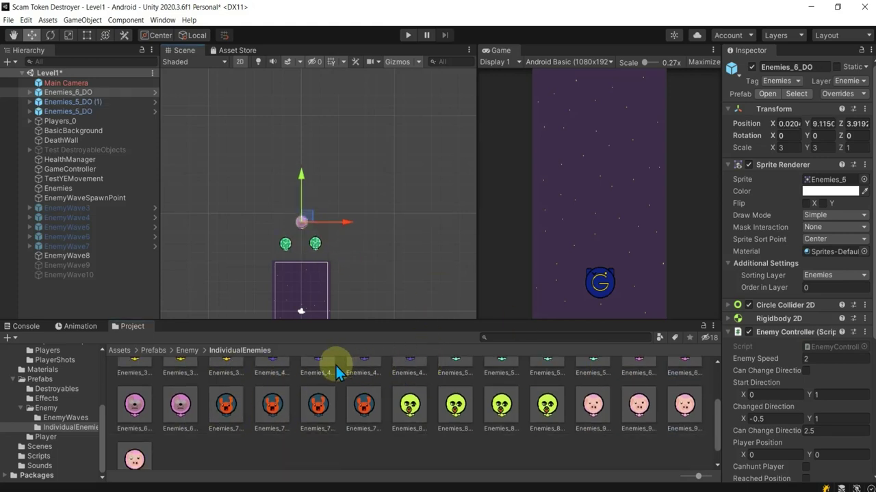
{"action": "scroll", "coordinate": [523, 397], "scroll_direction": "up", "scroll_amount": 1}
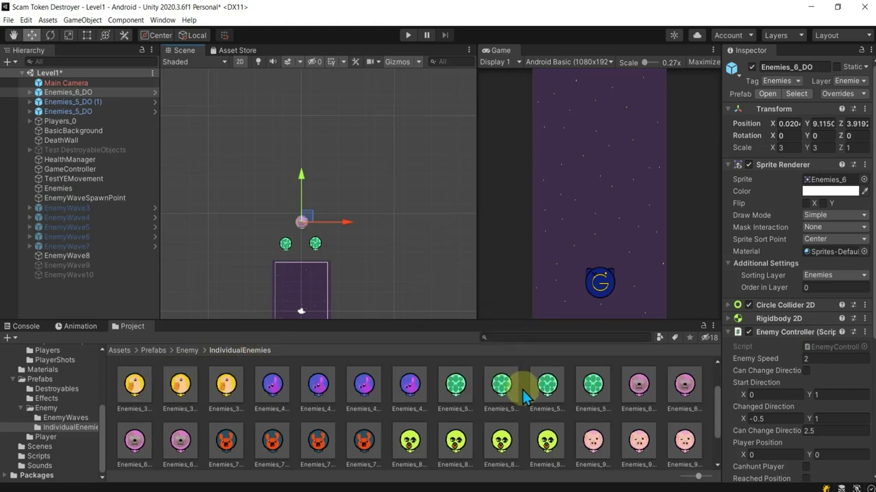
{"action": "left_click_drag", "start_coordinate": [499, 401], "coordinate": [284, 195]}
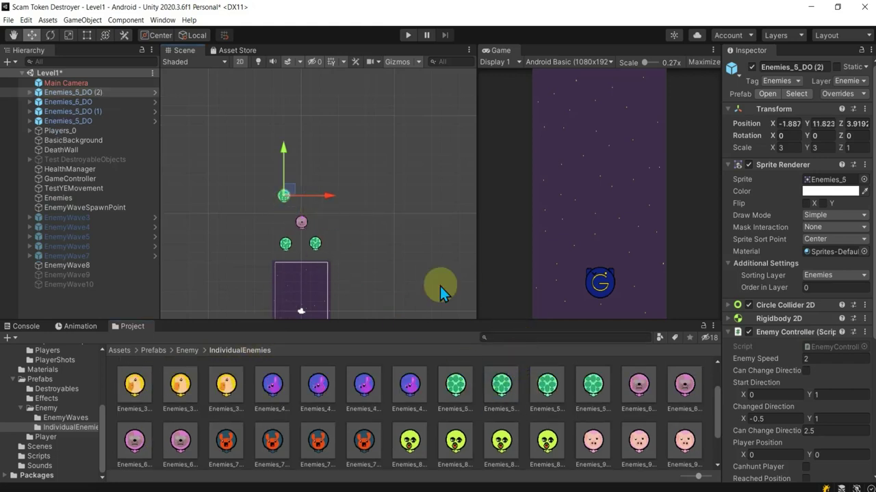
{"action": "left_click_drag", "start_coordinate": [461, 391], "coordinate": [316, 194]}
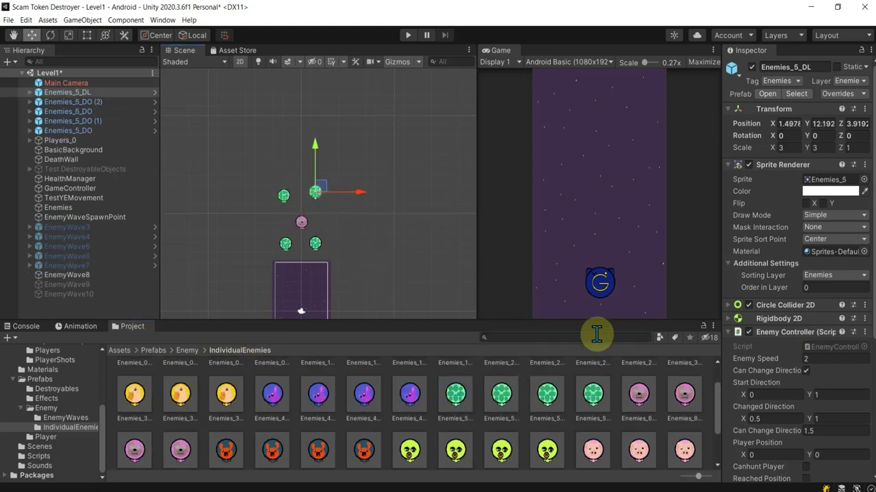
{"action": "left_click_drag", "start_coordinate": [649, 407], "coordinate": [303, 174]}
{"action": "left_click", "coordinate": [317, 193]}
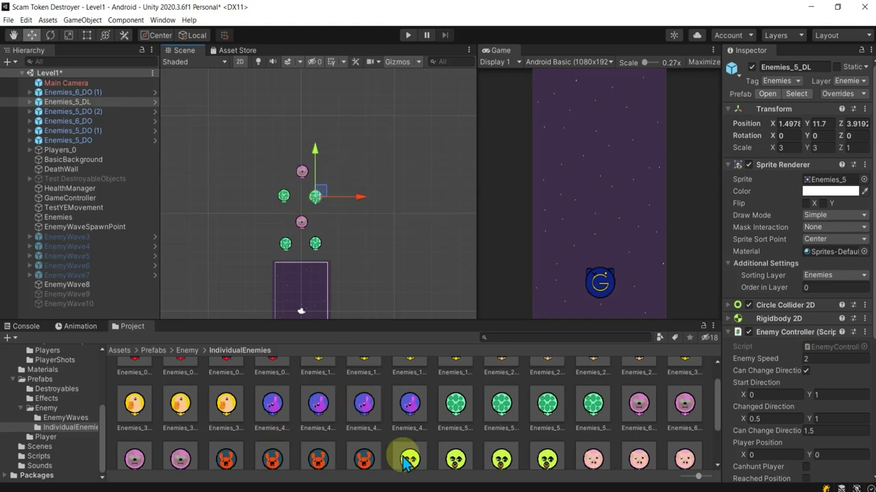
Add two yellow-green Enemies_8 and two pale Enemies_9_DR enemies at the top of the formation.
{"action": "scroll", "coordinate": [410, 453], "scroll_direction": "down", "scroll_amount": 1}
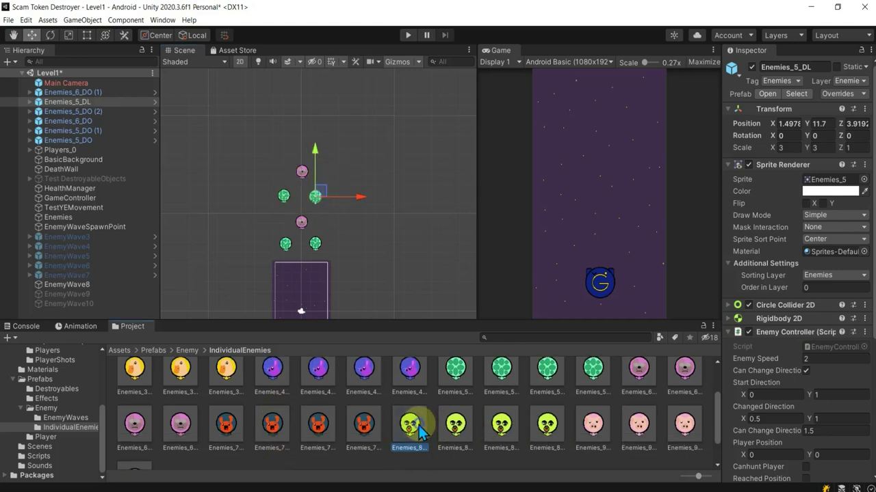
{"action": "left_click_drag", "start_coordinate": [409, 424], "coordinate": [311, 134]}
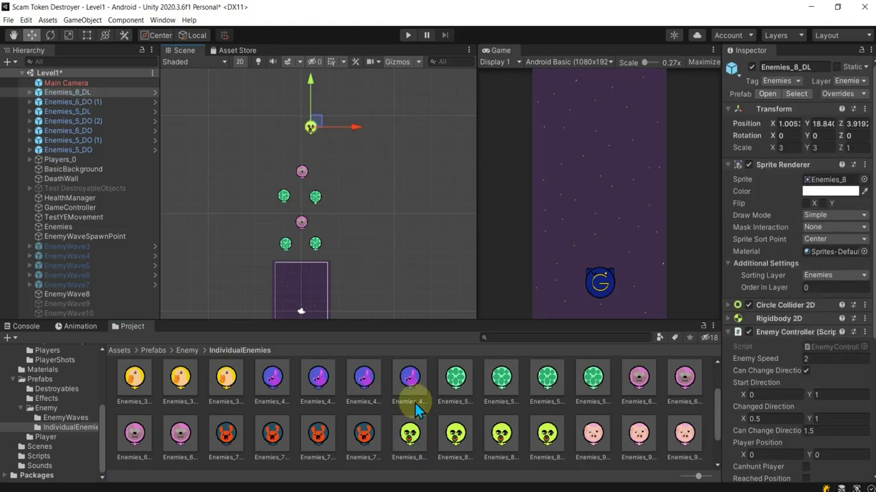
{"action": "left_click_drag", "start_coordinate": [409, 434], "coordinate": [311, 97]}
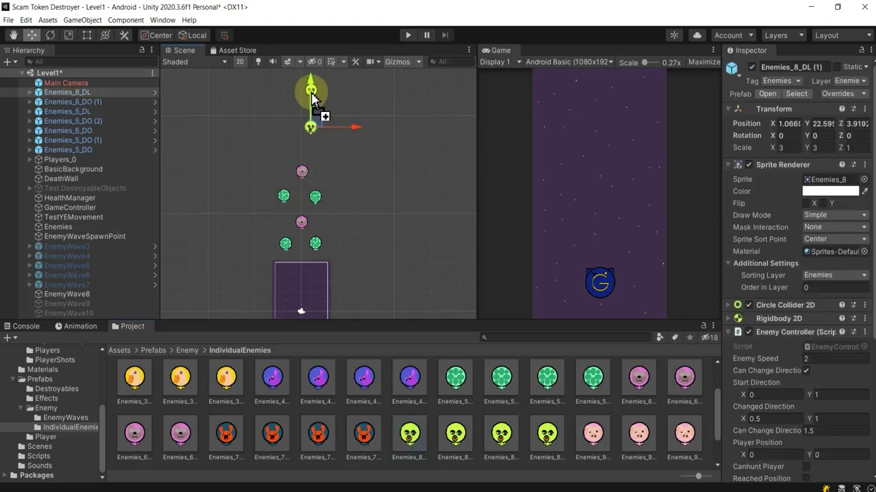
{"action": "middle_click_drag", "start_coordinate": [388, 183], "coordinate": [386, 252]}
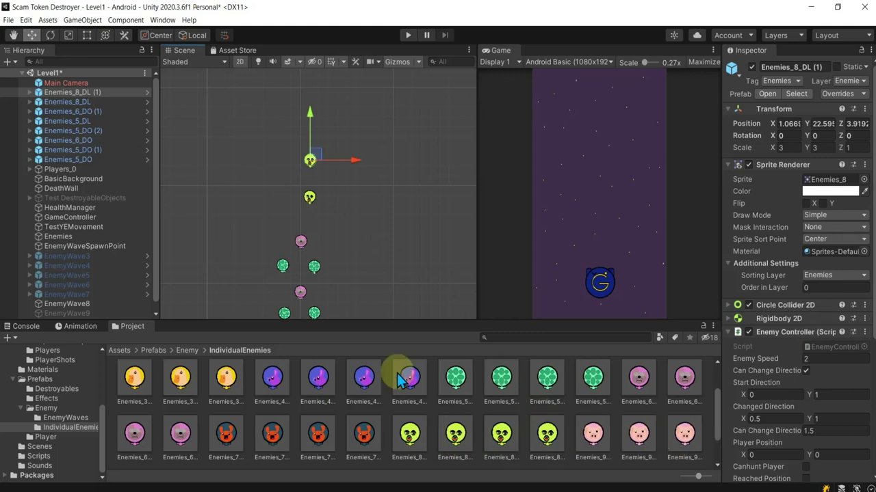
{"action": "left_click", "coordinate": [686, 431]}
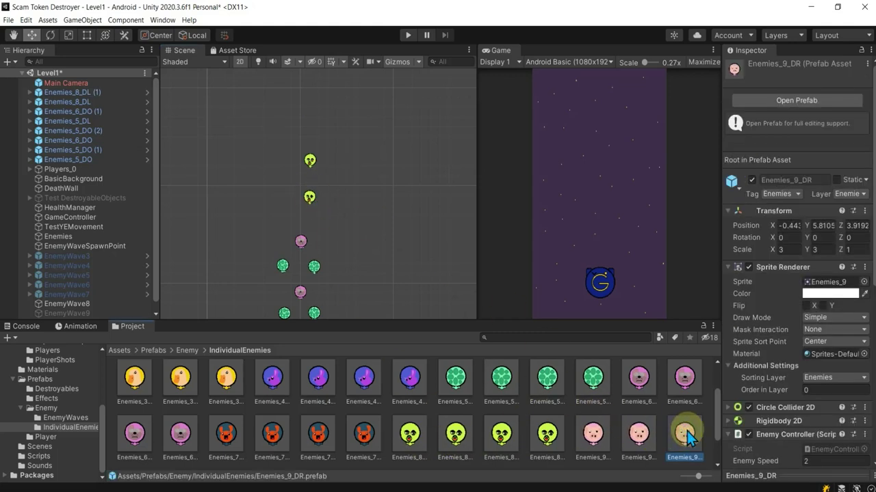
{"action": "left_click_drag", "start_coordinate": [689, 436], "coordinate": [280, 118]}
{"action": "left_click_drag", "start_coordinate": [684, 432], "coordinate": [283, 143]}
{"action": "left_click_drag", "start_coordinate": [259, 100], "coordinate": [342, 230]}
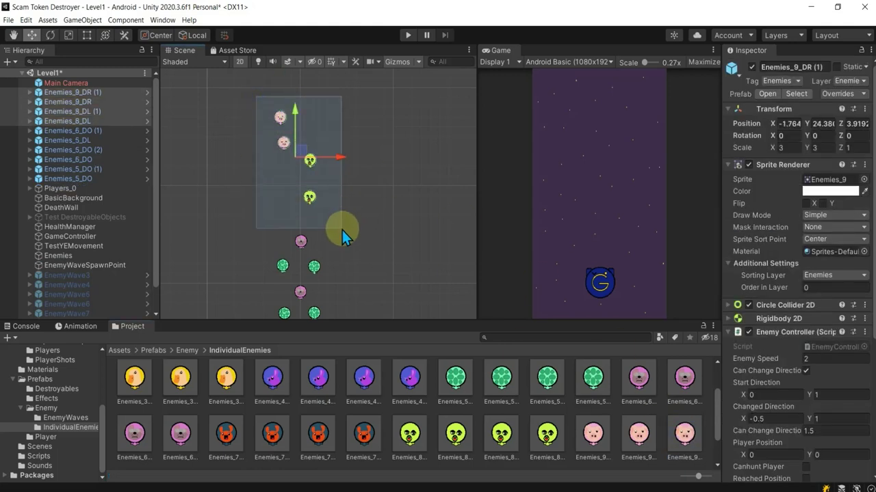
Pull the top-right point of DeathWall's Edge Collider 2D outward above the formation.
{"action": "left_click", "coordinate": [85, 207]}
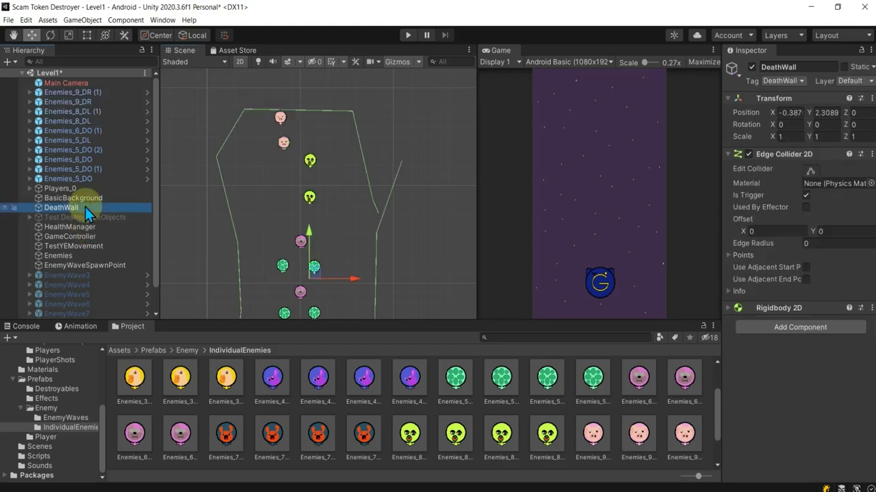
{"action": "left_click", "coordinate": [299, 113]}
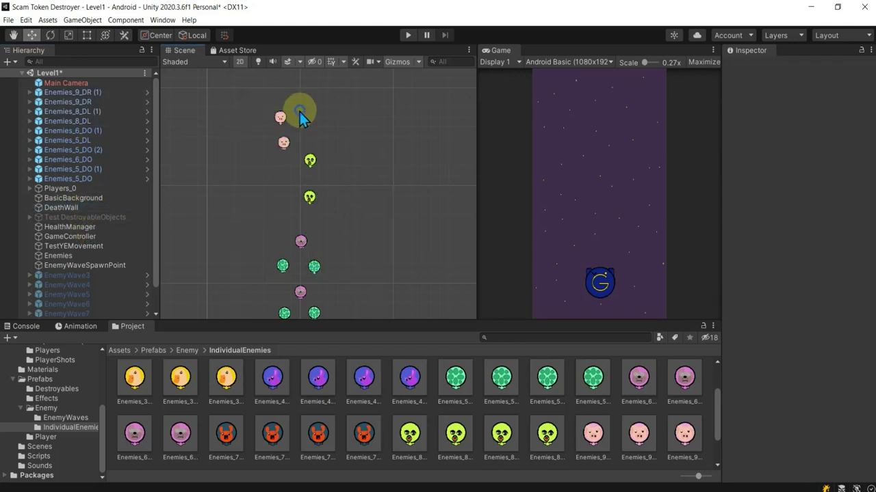
{"action": "left_click", "coordinate": [74, 199]}
{"action": "left_click", "coordinate": [74, 206]}
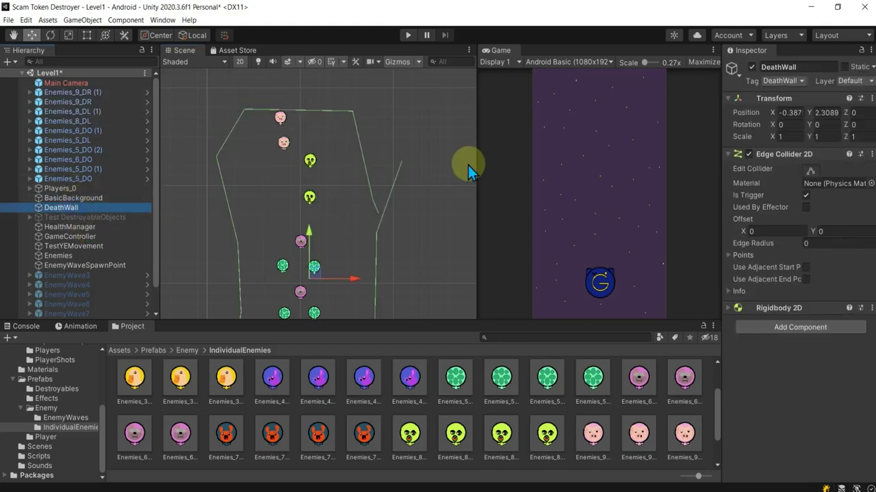
{"action": "left_click", "coordinate": [810, 171]}
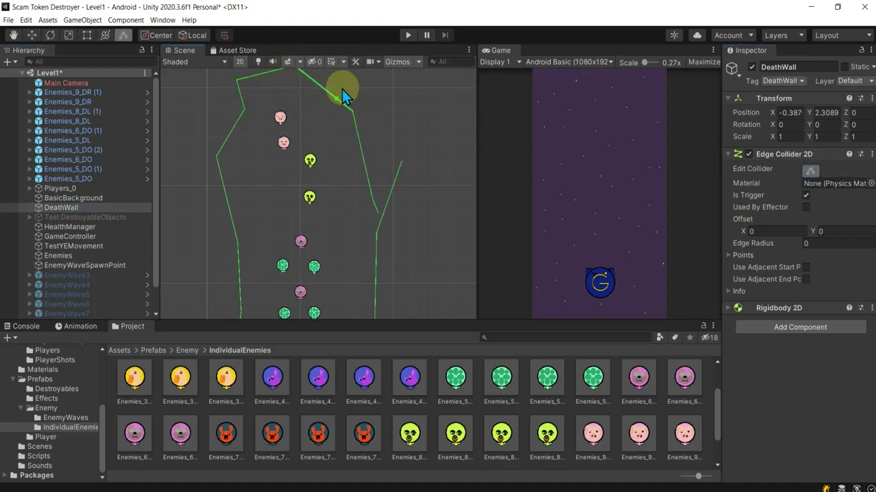
{"action": "left_click_drag", "start_coordinate": [360, 103], "coordinate": [386, 116]}
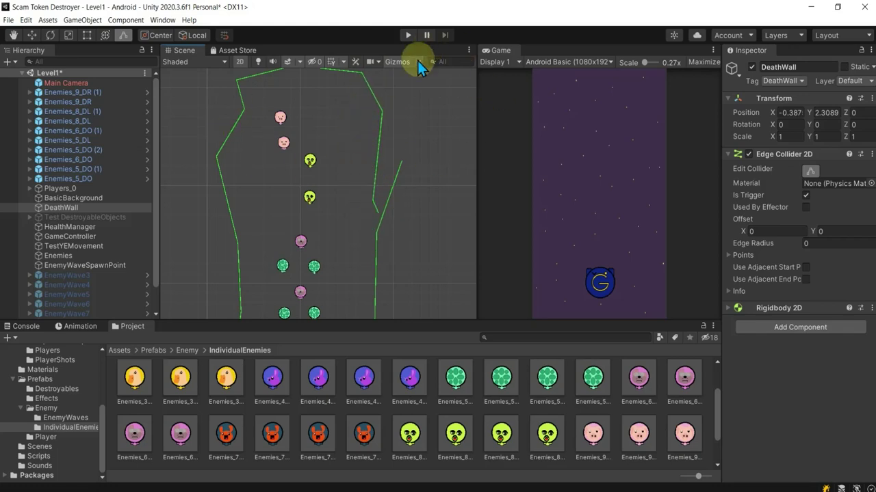
Run Level1 in Play mode and follow the descending, firing enemies in the Scene view.
{"action": "left_click", "coordinate": [409, 36]}
{"action": "left_click", "coordinate": [311, 205]}
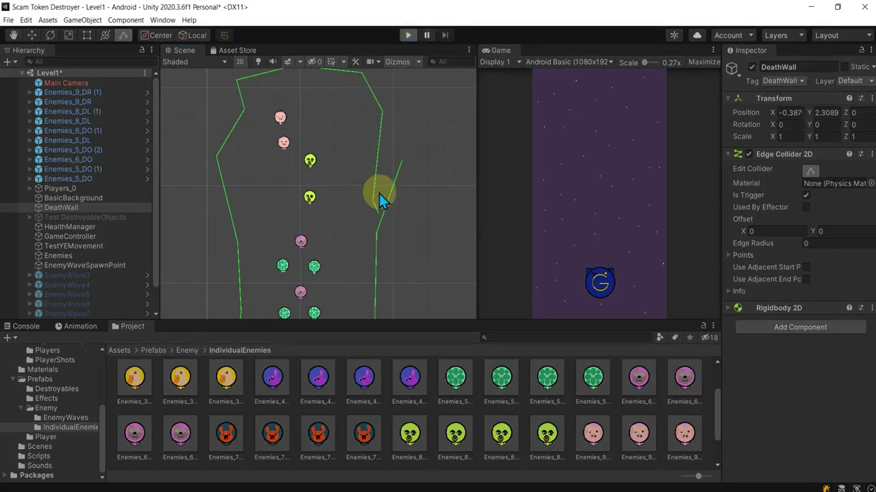
{"action": "scroll", "coordinate": [389, 233], "scroll_direction": "down", "scroll_amount": 2}
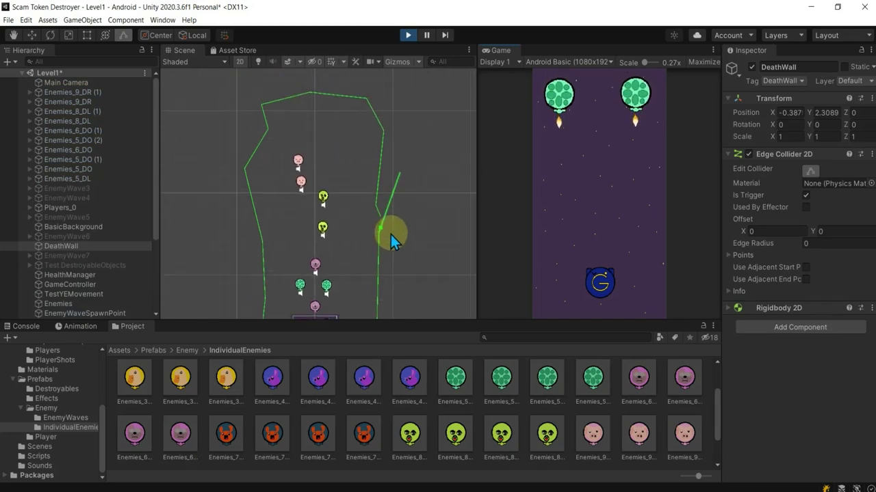
{"action": "middle_click_drag", "start_coordinate": [365, 255], "coordinate": [337, 134]}
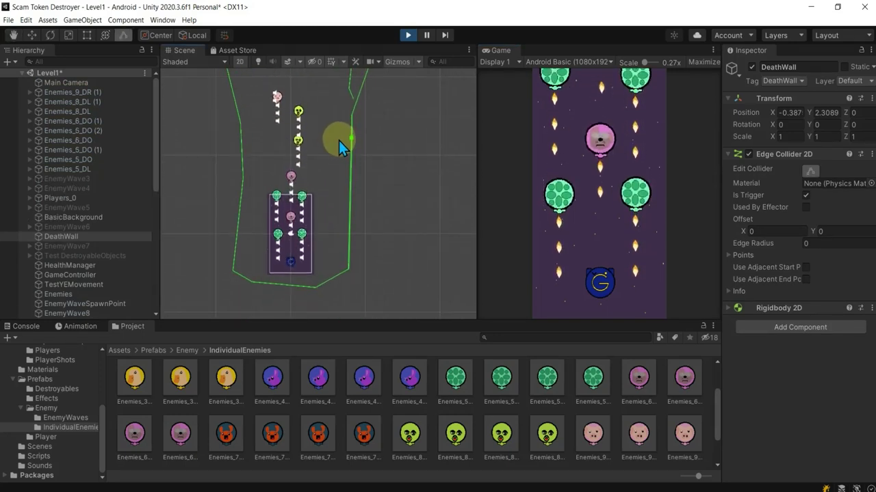
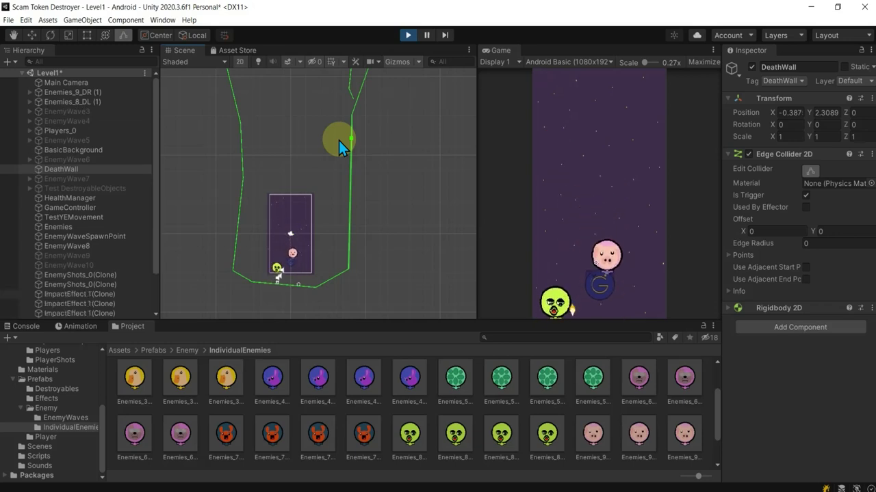
Stop the test play and bring the collider's top into view in the Scene.
{"action": "left_click", "coordinate": [408, 35]}
{"action": "middle_click_drag", "start_coordinate": [335, 182], "coordinate": [274, 146]}
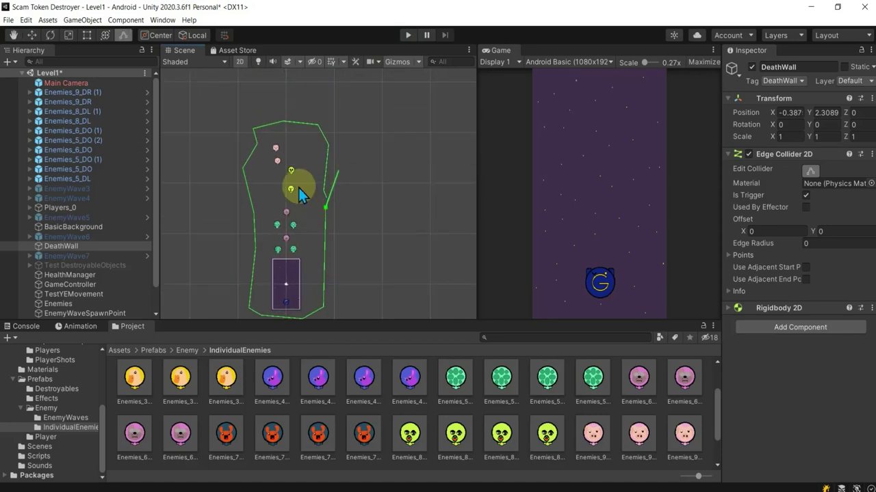
{"action": "scroll", "coordinate": [274, 145], "scroll_direction": "up", "scroll_amount": 1}
Select all ten zigzag enemies, from Enemies_5_DL through Enemies_9_DR (1).
{"action": "left_click", "coordinate": [277, 153]}
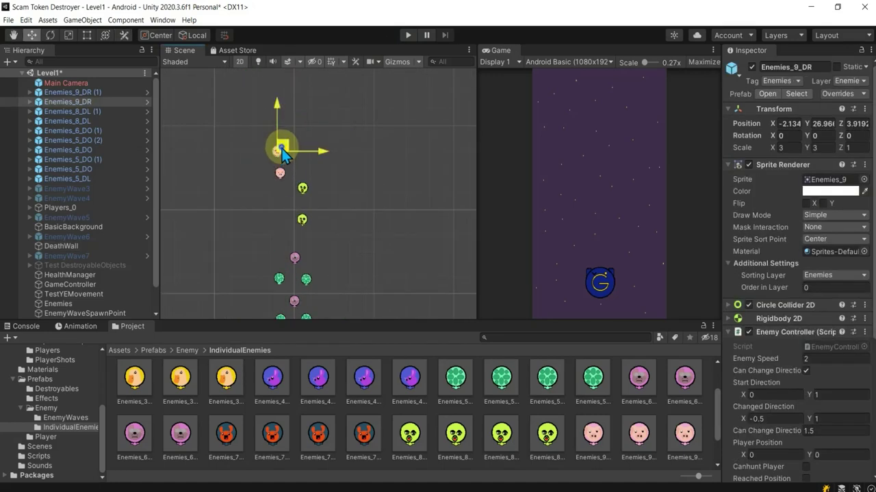
{"action": "scroll", "coordinate": [333, 246], "scroll_direction": "down", "scroll_amount": 1}
{"action": "middle_click_drag", "start_coordinate": [333, 246], "coordinate": [309, 176]}
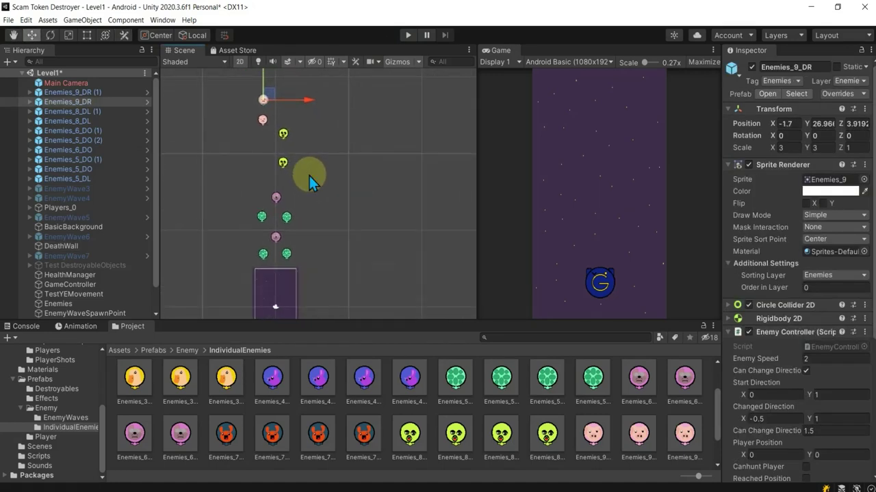
{"action": "scroll", "coordinate": [311, 182], "scroll_direction": "down", "scroll_amount": 1}
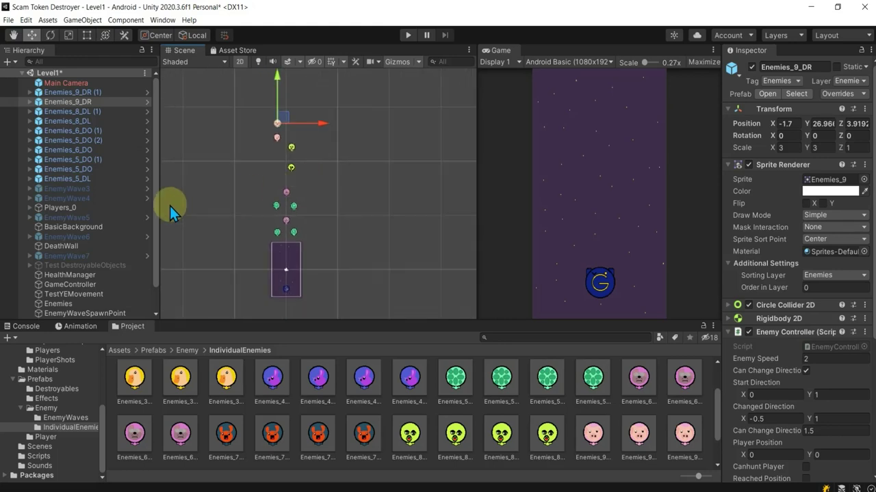
{"action": "left_click", "coordinate": [81, 180]}
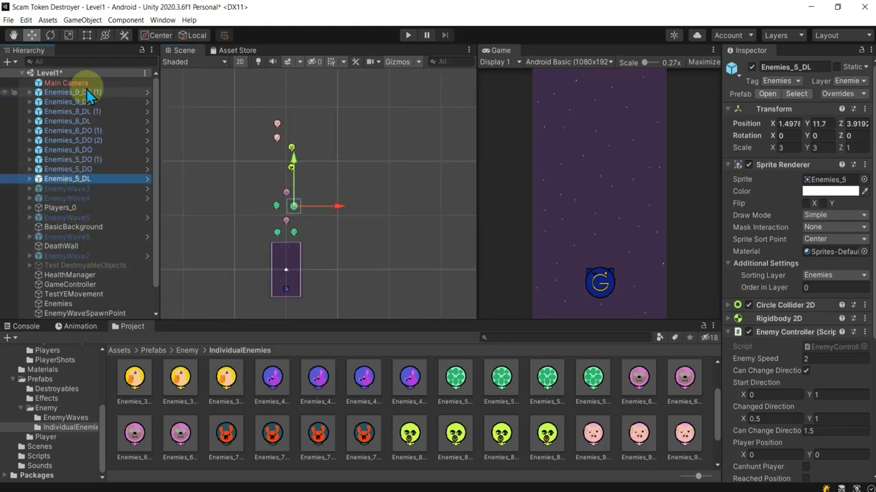
{"action": "left_click", "coordinate": [86, 92], "text": "shift"}
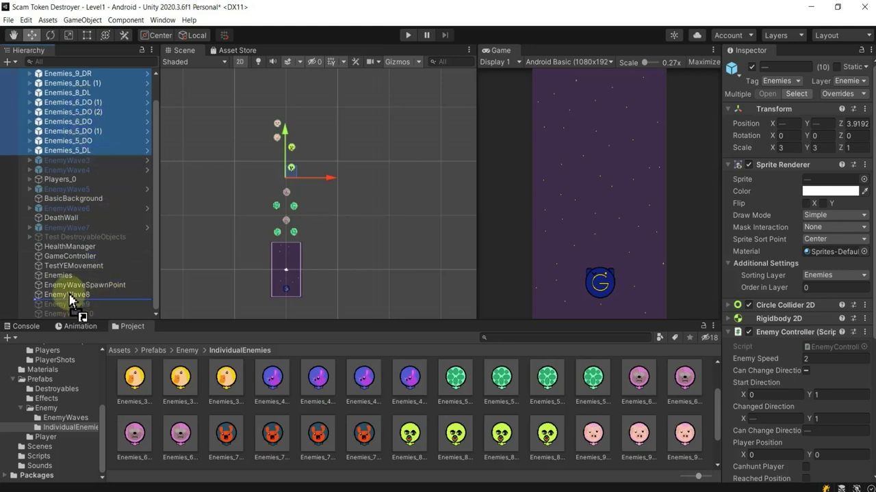
Parent the ten zigzag enemies under EnemyWave8 and set their Position Z to 0.
{"action": "left_click_drag", "start_coordinate": [89, 135], "coordinate": [74, 301]}
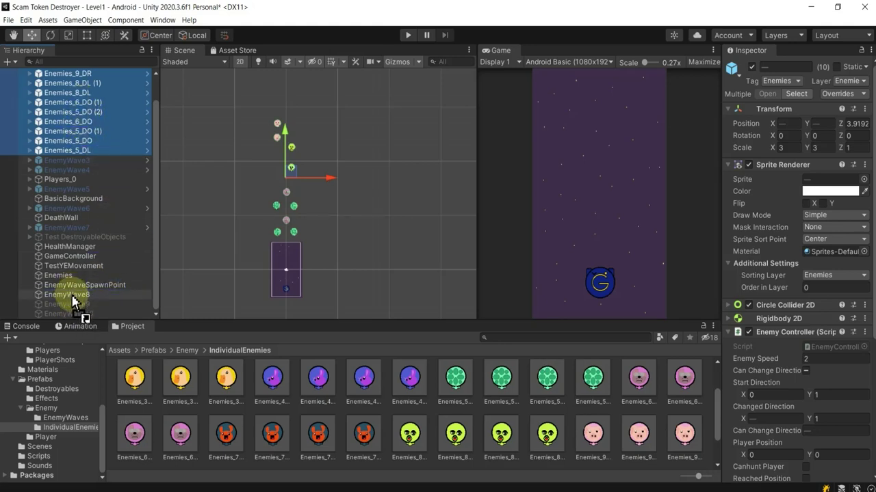
{"action": "left_click_drag", "start_coordinate": [74, 301], "coordinate": [74, 297]}
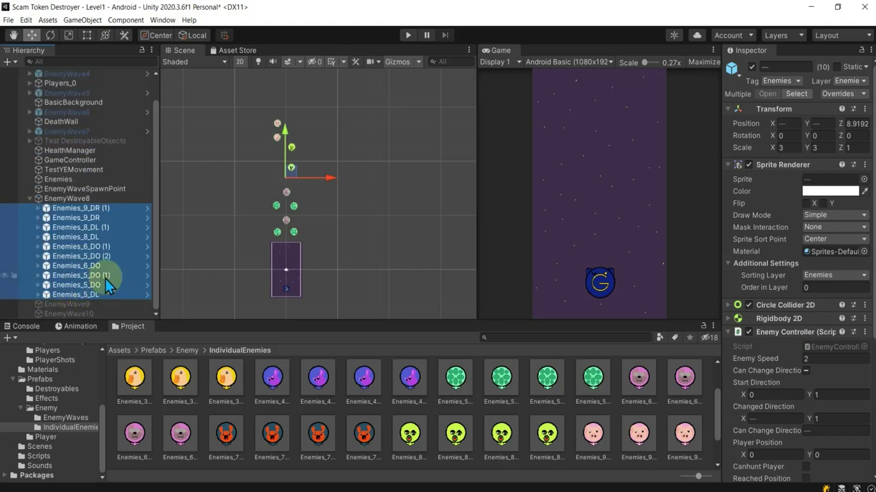
{"action": "left_click", "coordinate": [58, 200]}
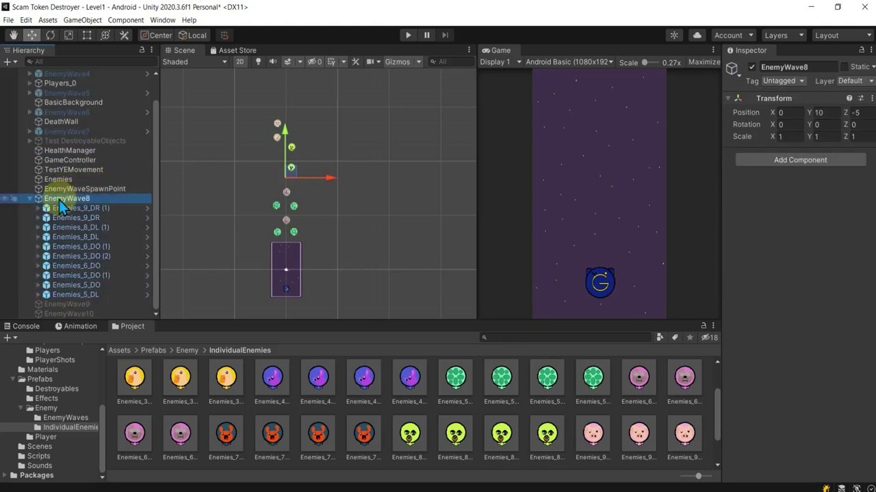
{"action": "left_click", "coordinate": [62, 207]}
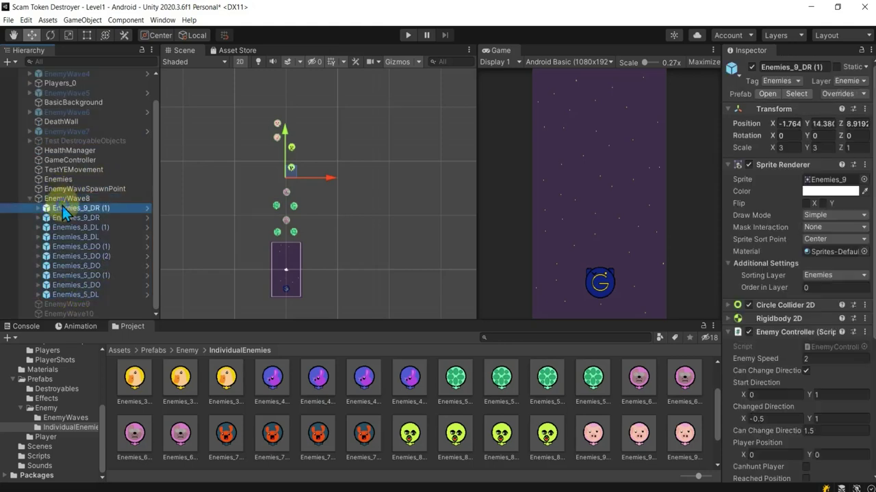
{"action": "left_click", "coordinate": [82, 296], "text": "shift"}
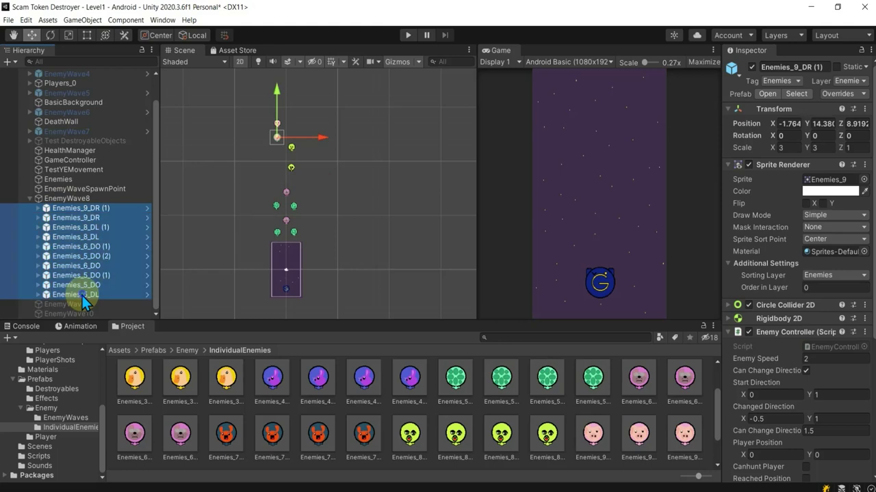
{"action": "left_click", "coordinate": [857, 123]}
{"action": "type", "text": "0"}
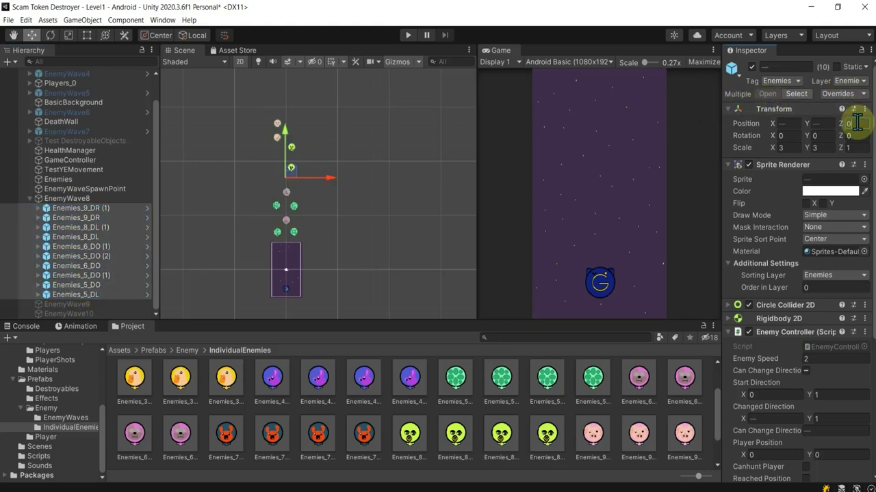
{"action": "left_click", "coordinate": [208, 199]}
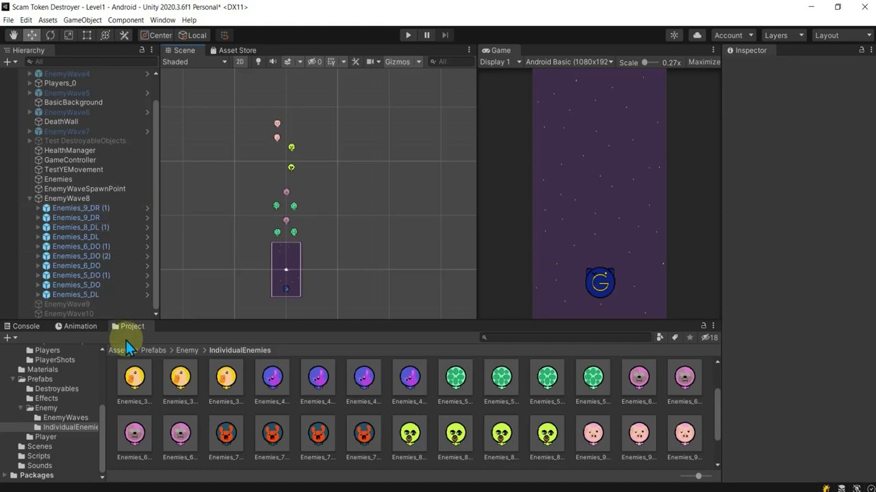
Make Enemies_9_DR (1) EnemyWave8's last child, then save EnemyWave8 as a prefab in EnemyWaves.
{"action": "left_click", "coordinate": [30, 199]}
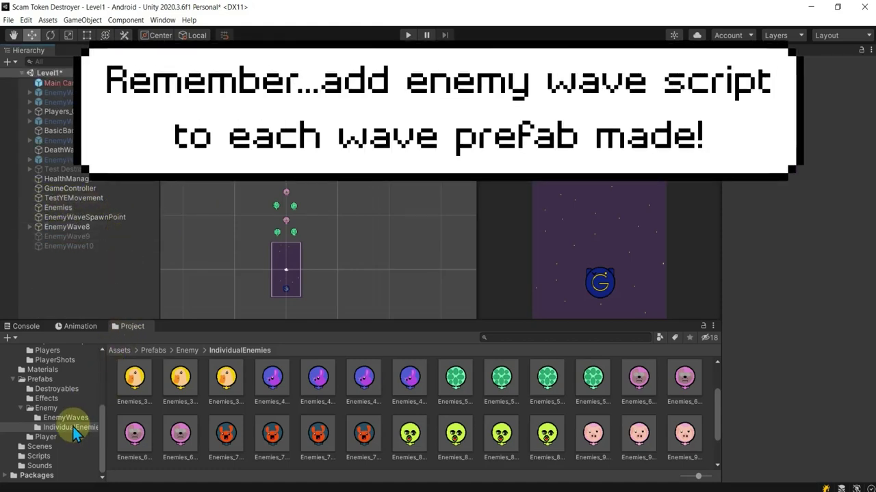
{"action": "left_click", "coordinate": [66, 418]}
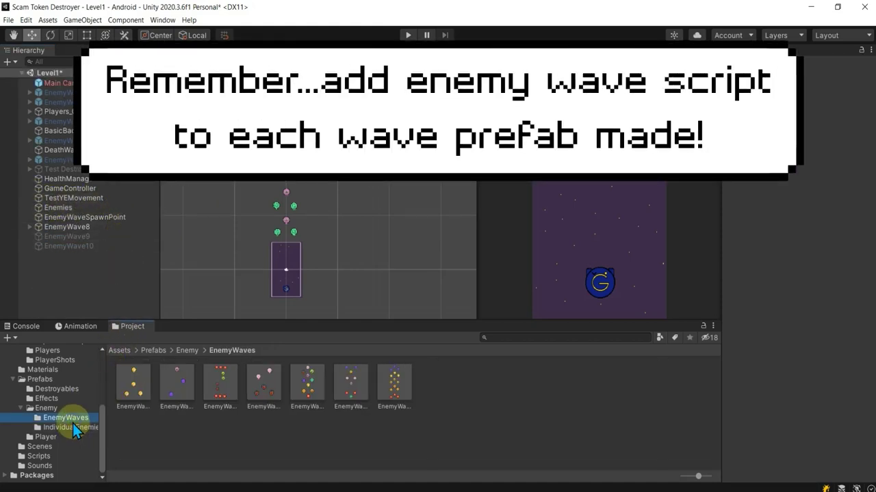
{"action": "left_click", "coordinate": [68, 227]}
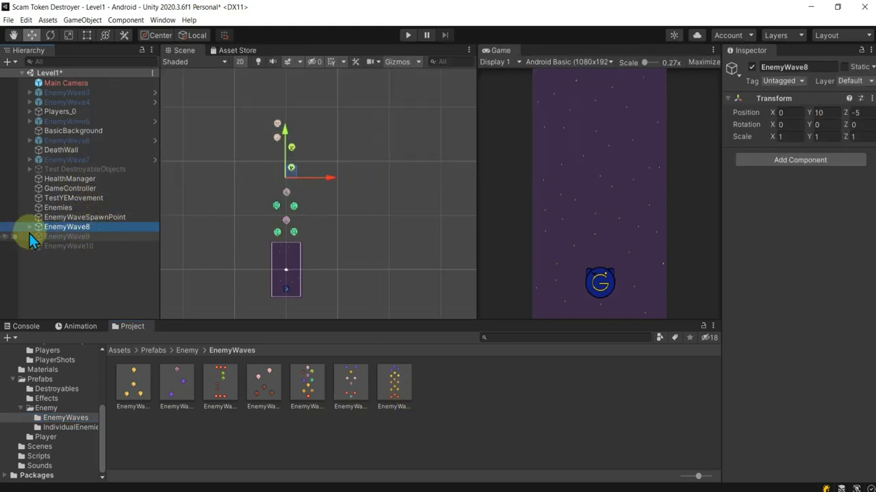
{"action": "left_click", "coordinate": [29, 227]}
{"action": "left_click", "coordinate": [67, 237]}
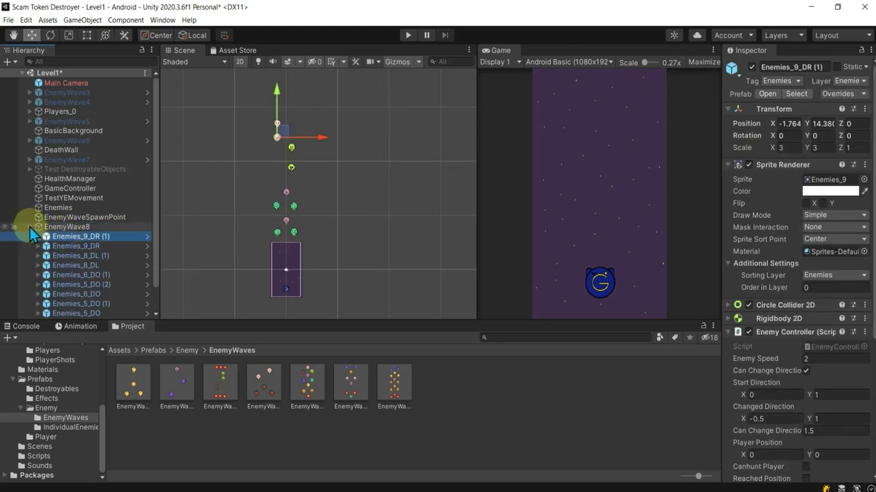
{"action": "mouse_move", "coordinate": [49, 236]}
{"action": "left_mouse_down"}
{"action": "mouse_move", "coordinate": [53, 222]}
{"action": "mouse_move", "coordinate": [61, 238]}
{"action": "left_mouse_up"}
{"action": "left_click", "coordinate": [53, 218]}
{"action": "left_click", "coordinate": [57, 220]}
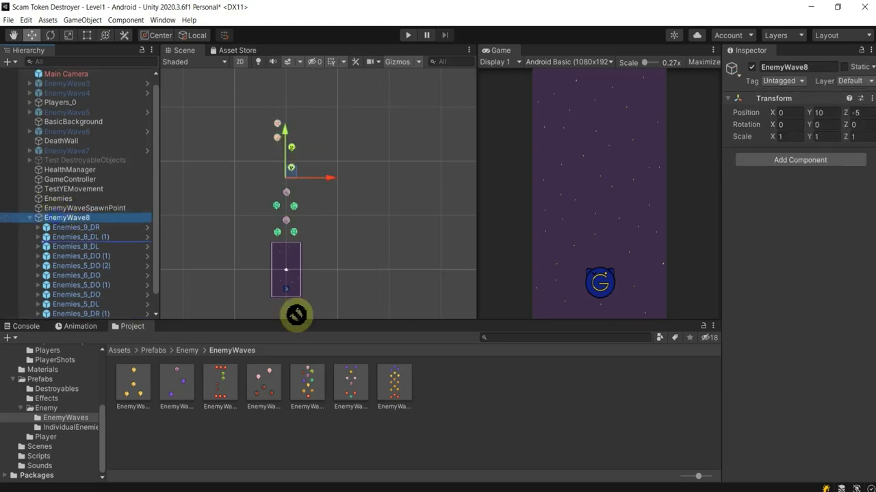
{"action": "left_click_drag", "start_coordinate": [296, 315], "coordinate": [475, 424]}
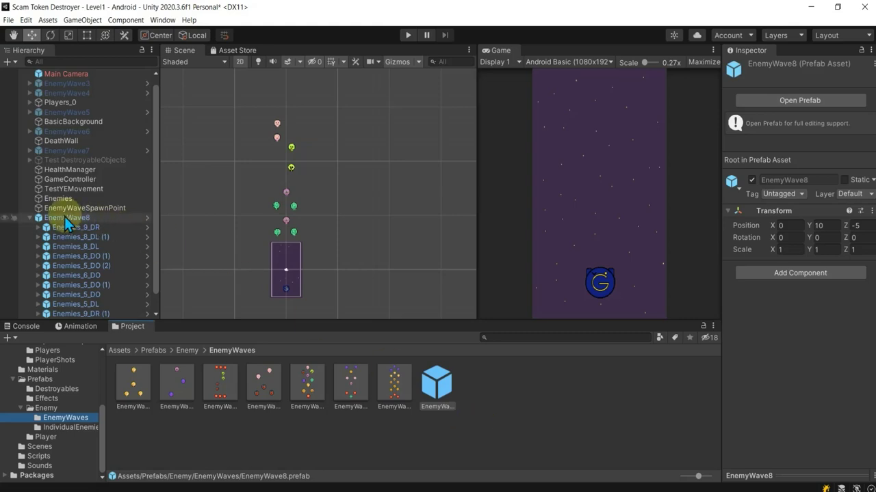
Check the EnemyWave prefabs, including EnemyWave2 and EnemyWave3, for the Enemy Waves script.
{"action": "left_click", "coordinate": [28, 218]}
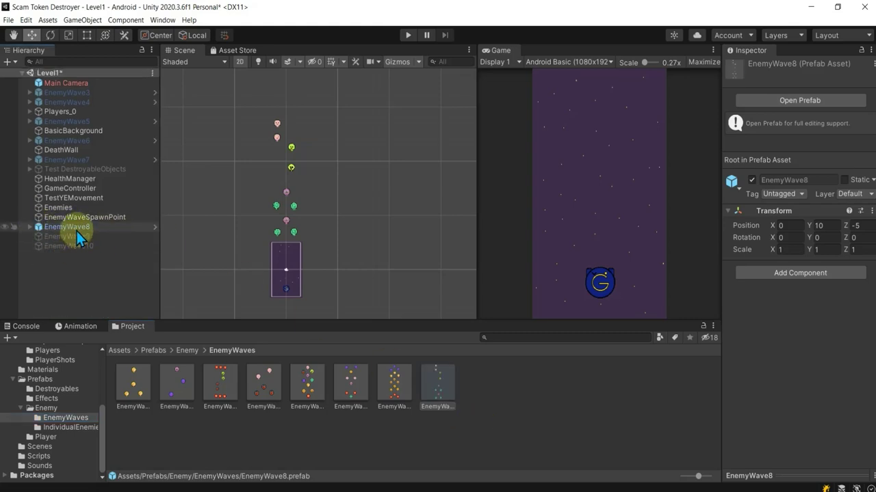
{"action": "left_click", "coordinate": [311, 393]}
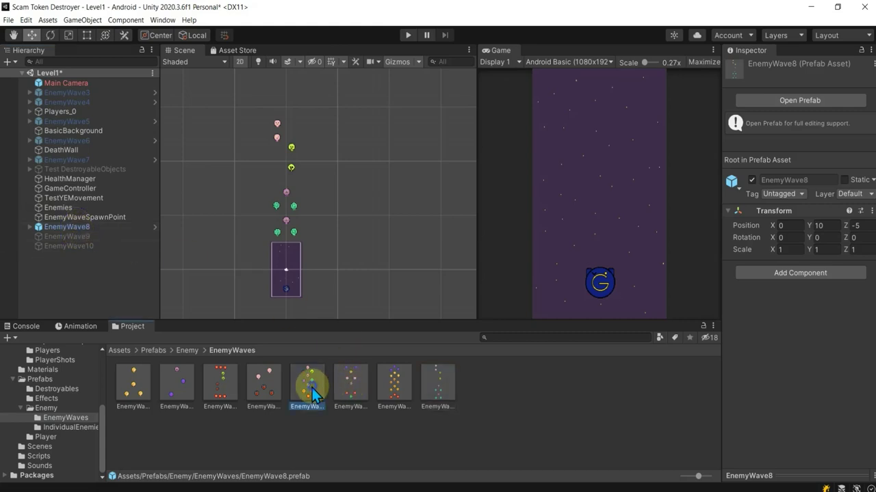
{"action": "left_click", "coordinate": [359, 392]}
{"action": "left_click", "coordinate": [219, 383]}
{"action": "left_click", "coordinate": [173, 385]}
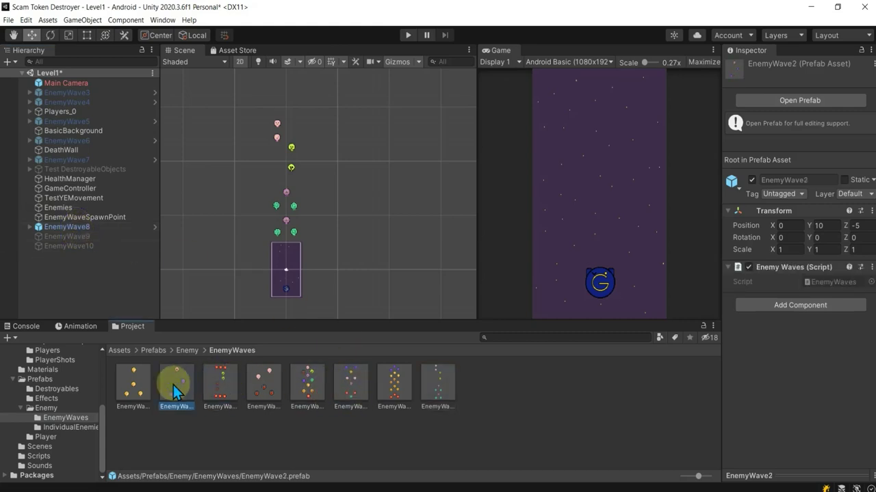
{"action": "left_click", "coordinate": [223, 393]}
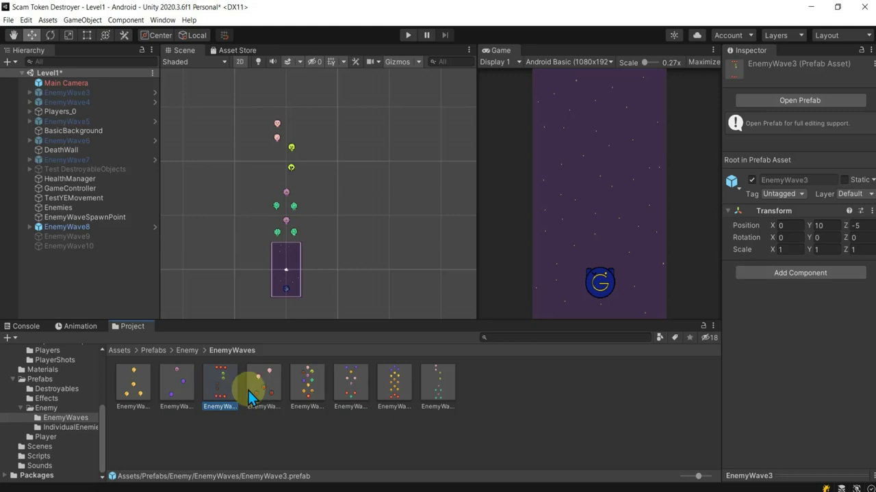
Add the Enemy Waves script (searched 'ene') to prefabs EnemyWave3, EnemyWave4 and EnemyWave5.
{"action": "left_click", "coordinate": [799, 275]}
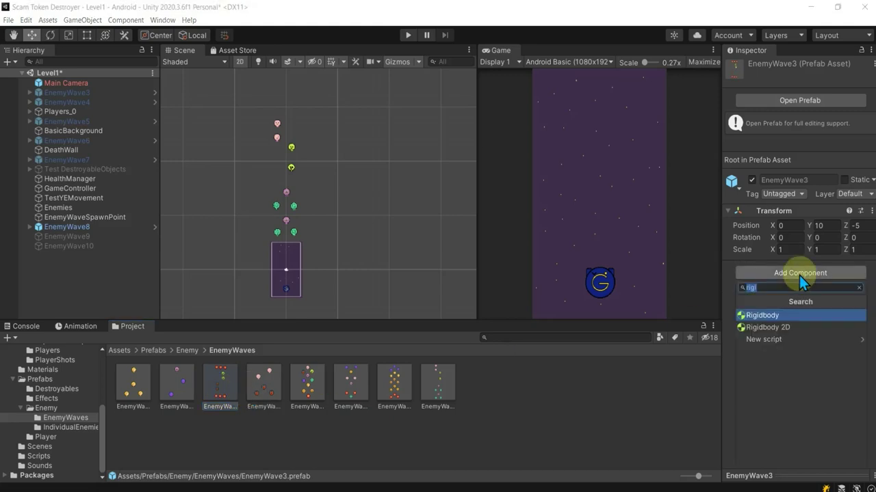
{"action": "type", "text": "e"}
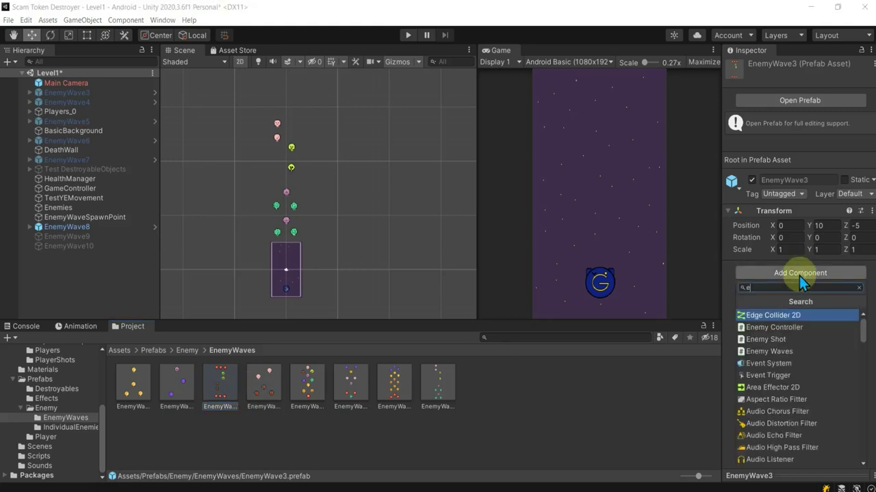
{"action": "type", "text": "ne"}
{"action": "left_click", "coordinate": [797, 341]}
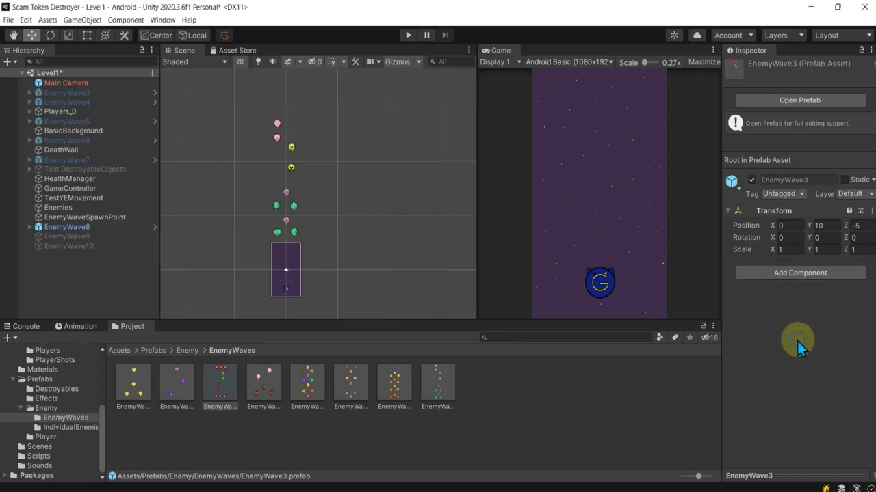
{"action": "left_click", "coordinate": [273, 387]}
{"action": "left_click", "coordinate": [798, 274]}
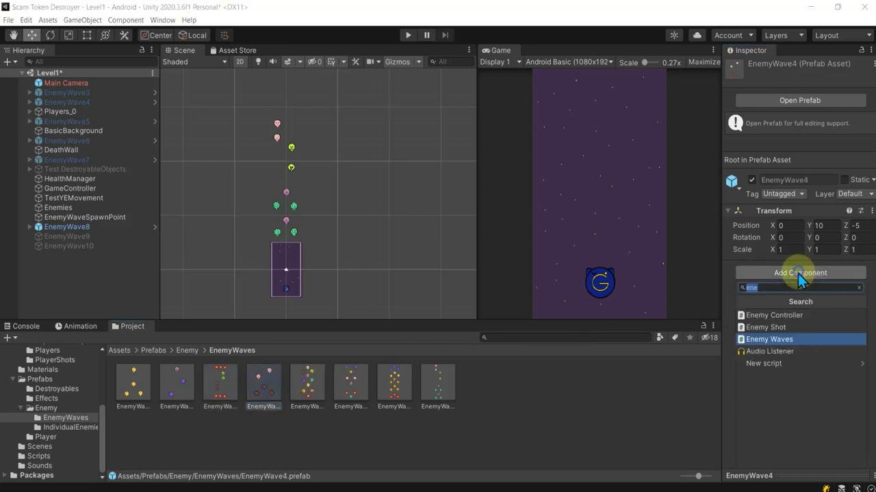
{"action": "left_click", "coordinate": [783, 337]}
{"action": "left_click", "coordinate": [323, 388]}
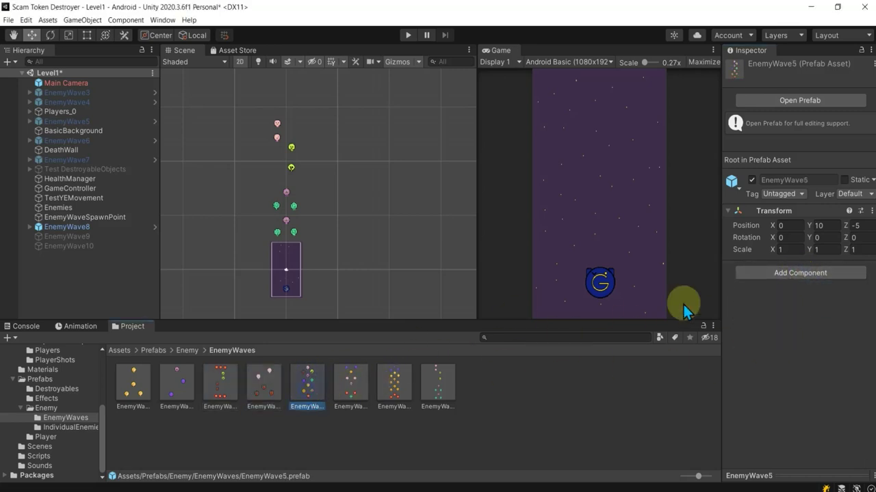
{"action": "left_click", "coordinate": [820, 276]}
{"action": "left_click", "coordinate": [792, 336]}
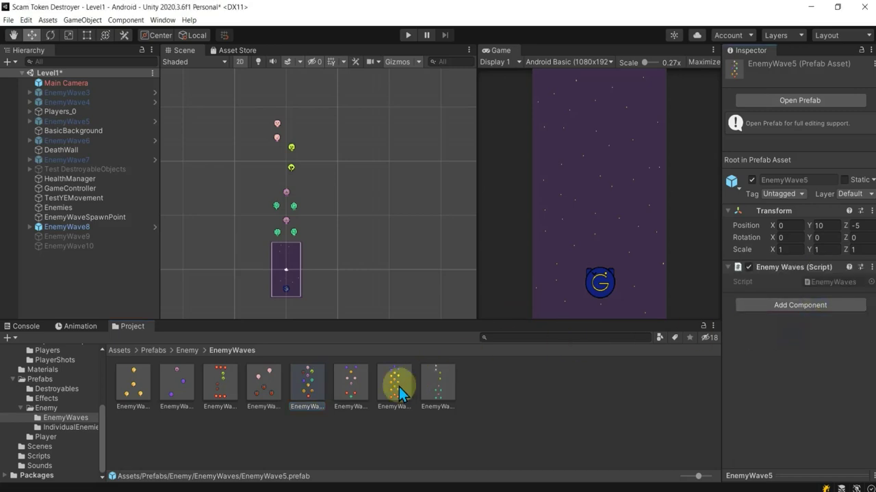
Add the Enemy Waves script to prefabs EnemyWave6, EnemyWave7 and EnemyWave8.
{"action": "left_click", "coordinate": [350, 387]}
{"action": "left_click", "coordinate": [829, 277]}
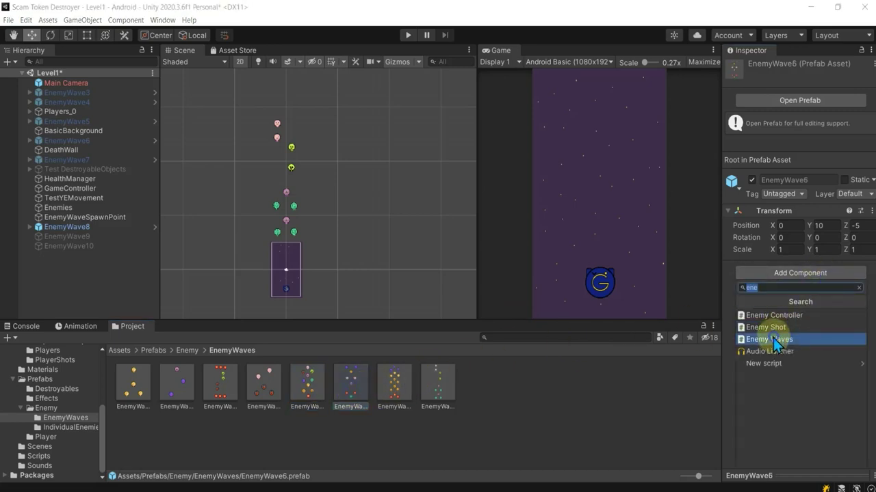
{"action": "left_click", "coordinate": [783, 338]}
{"action": "left_click", "coordinate": [394, 387]}
{"action": "left_click", "coordinate": [797, 277]}
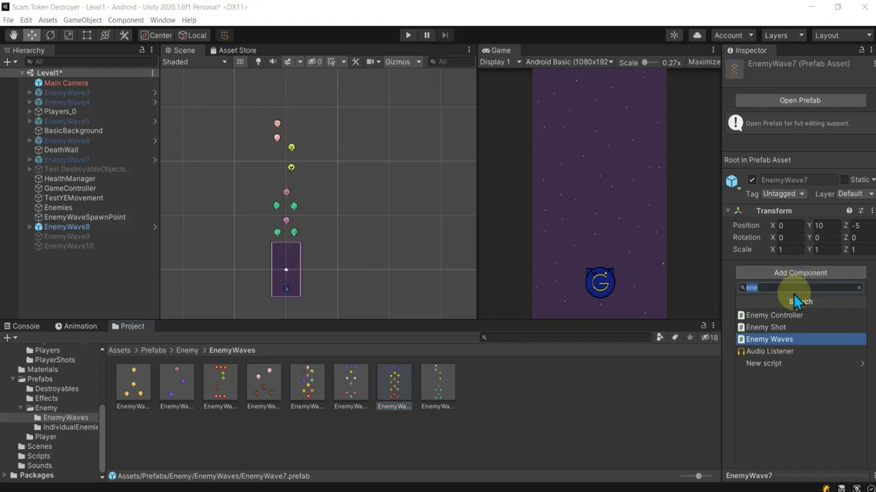
{"action": "left_click", "coordinate": [782, 336]}
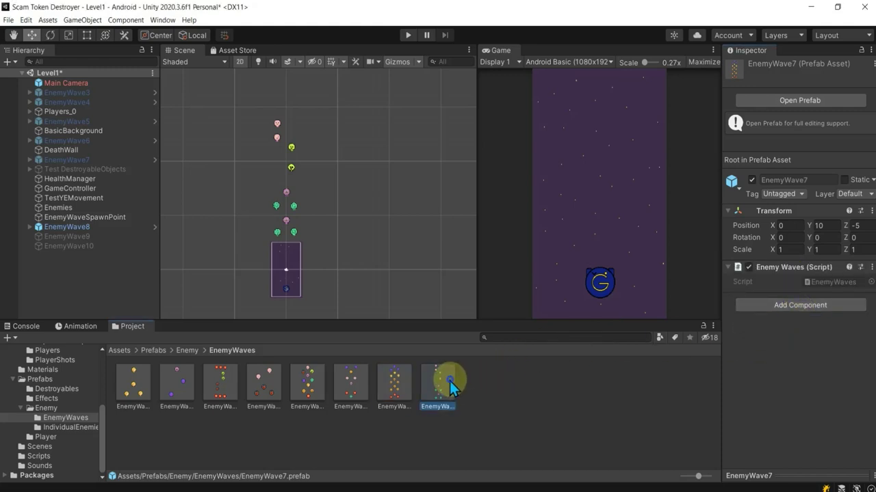
{"action": "left_click", "coordinate": [450, 381]}
{"action": "left_click", "coordinate": [785, 274]}
{"action": "left_click", "coordinate": [806, 342]}
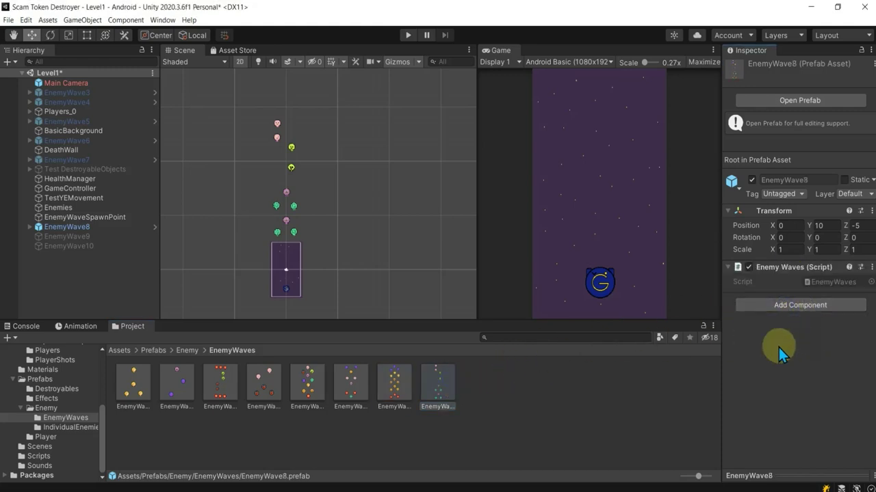
Delete EnemyWave3 through EnemyWave8 from the scene and select EnemyWave9.
{"action": "left_click", "coordinate": [92, 259]}
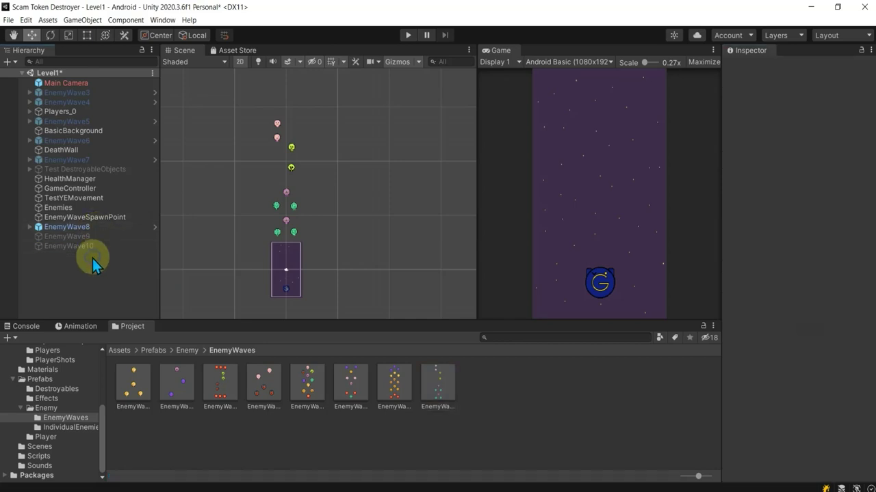
{"action": "left_click", "coordinate": [96, 94]}
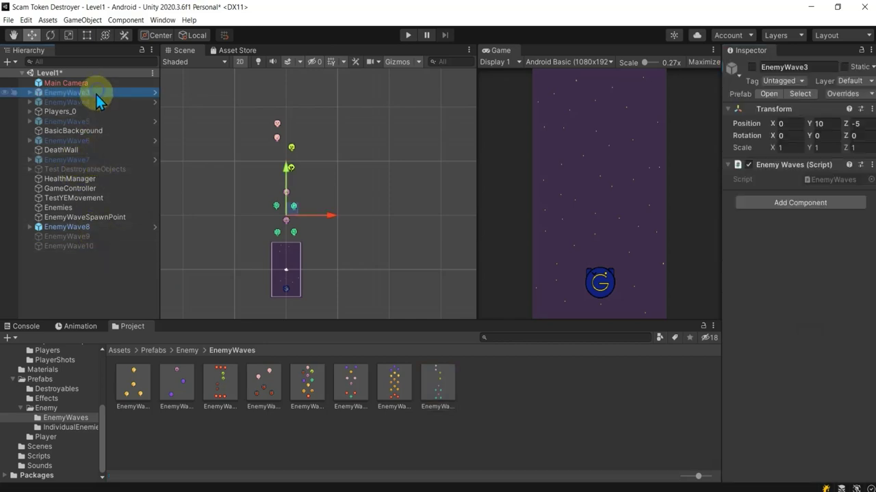
{"action": "left_click", "coordinate": [95, 102], "text": "ctrl"}
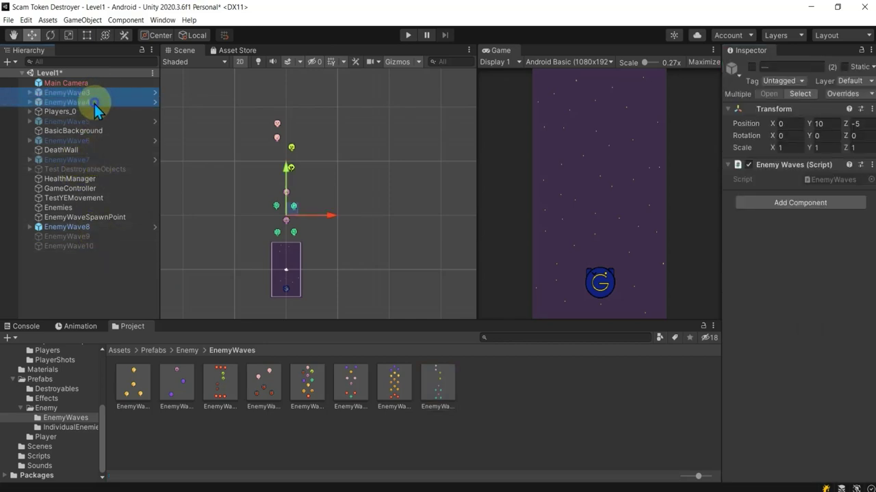
{"action": "left_click", "coordinate": [91, 121], "text": "ctrl"}
{"action": "left_click", "coordinate": [95, 141], "text": "ctrl"}
{"action": "left_click", "coordinate": [87, 160], "text": "ctrl"}
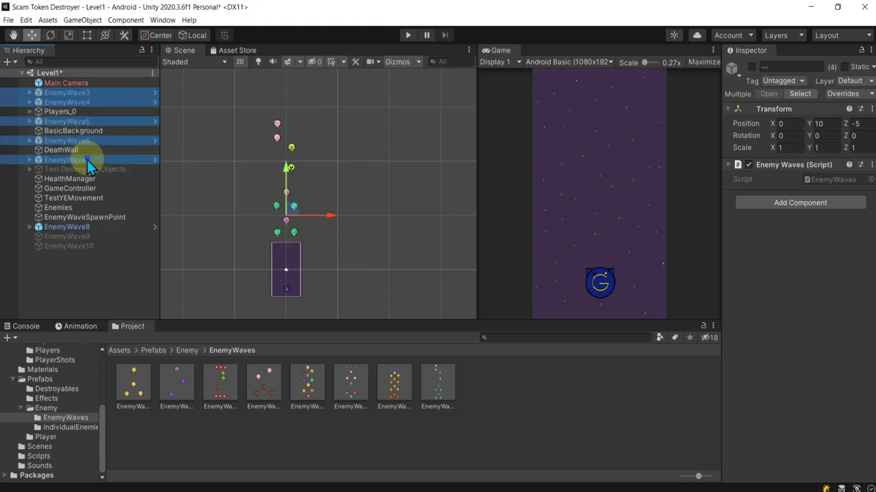
{"action": "left_click", "coordinate": [78, 229], "text": "ctrl"}
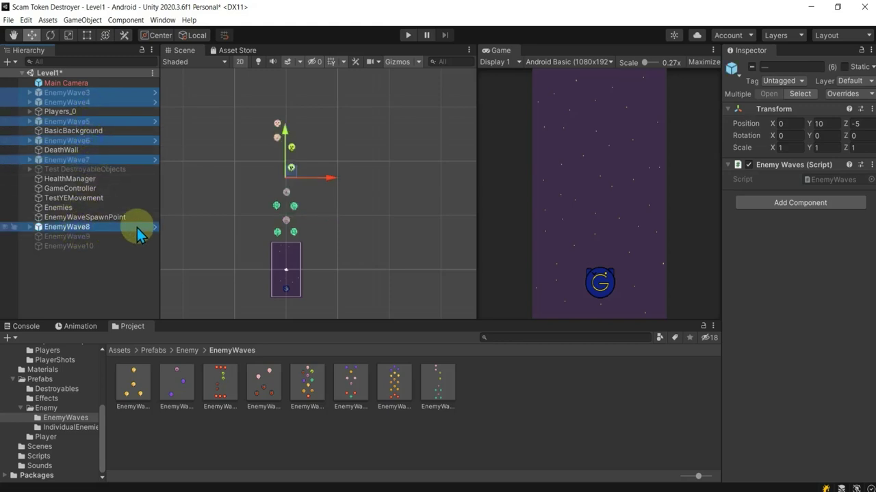
{"action": "key", "text": "Delete"}
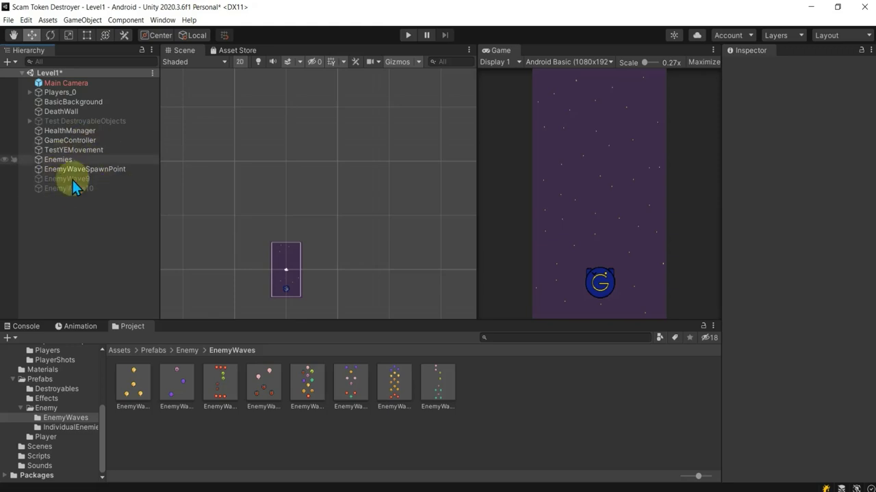
{"action": "left_click", "coordinate": [76, 180]}
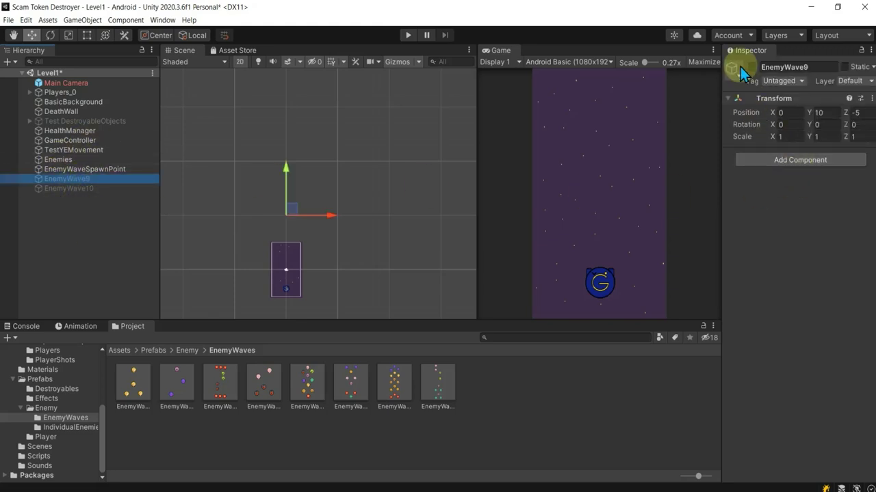
Save the scene and place a first pink Enemies_9_DL enemy in the Scene.
{"action": "left_click", "coordinate": [74, 427]}
{"action": "key", "text": "ctrl+s"}
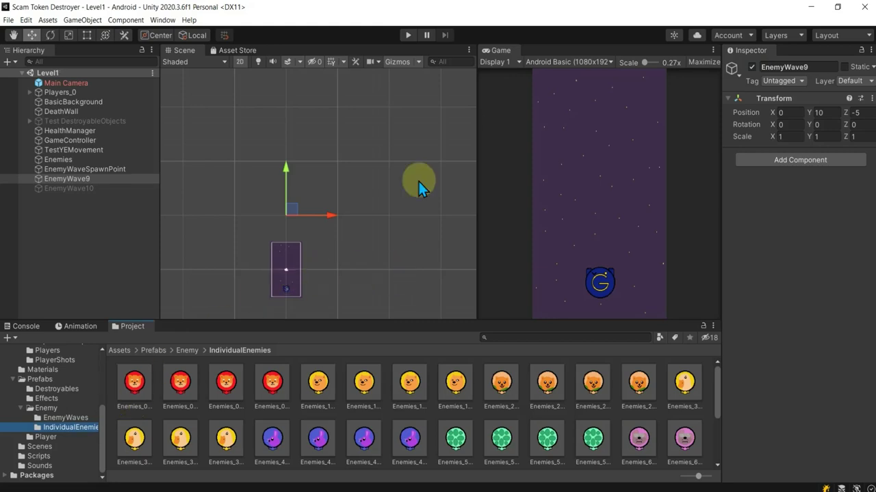
{"action": "scroll", "coordinate": [561, 458], "scroll_direction": "down", "scroll_amount": 2}
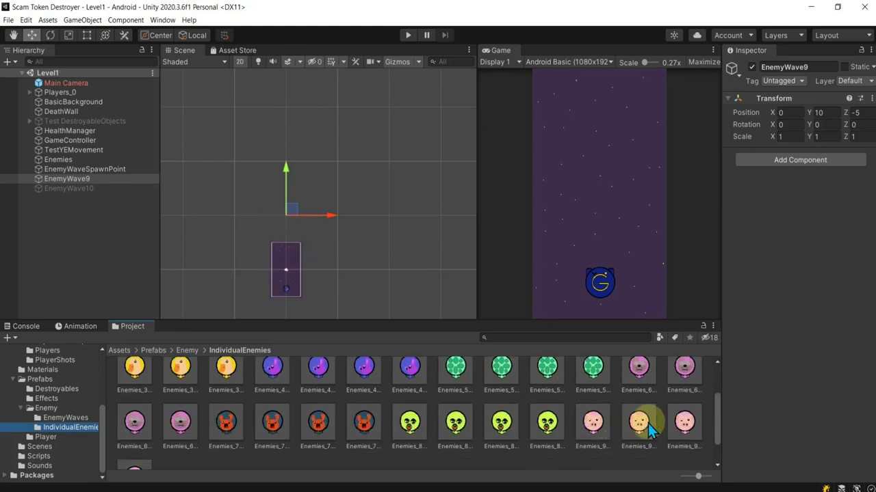
{"action": "mouse_move", "coordinate": [592, 424]}
{"action": "left_mouse_down"}
{"action": "mouse_move", "coordinate": [326, 267]}
{"action": "mouse_move", "coordinate": [281, 230]}
{"action": "left_mouse_up"}
{"action": "scroll", "coordinate": [280, 238], "scroll_direction": "up", "scroll_amount": 3}
{"action": "scroll", "coordinate": [281, 237], "scroll_direction": "up", "scroll_amount": 2}
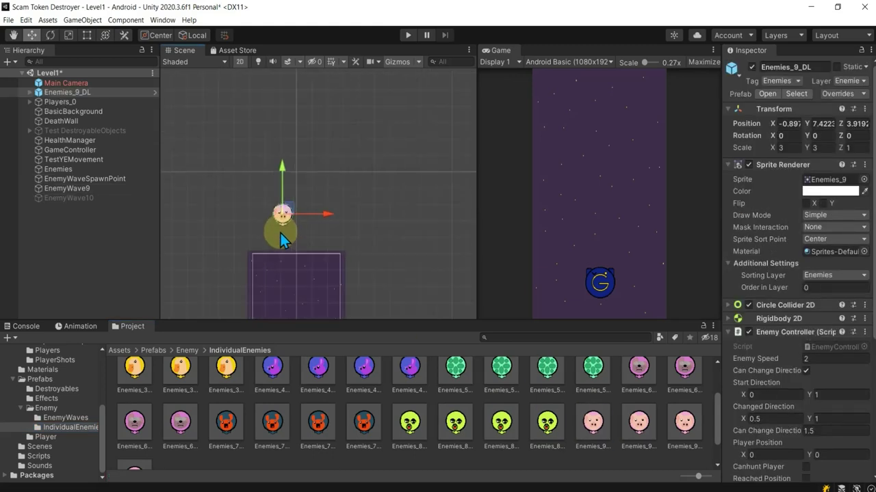
{"action": "left_click_drag", "start_coordinate": [286, 214], "coordinate": [280, 213]}
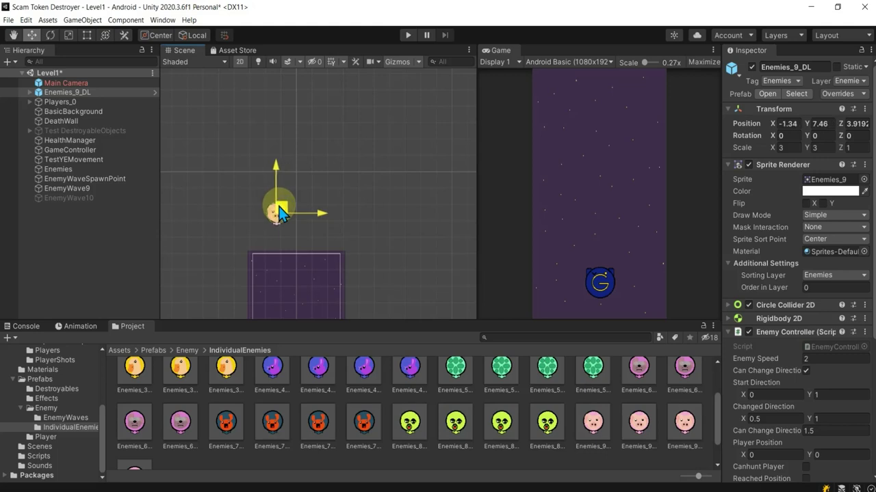
Stack three more Enemies_9_DL enemies above it, making a vertical column of four.
{"action": "mouse_move", "coordinate": [592, 424]}
{"action": "left_mouse_down"}
{"action": "mouse_move", "coordinate": [329, 192]}
{"action": "mouse_move", "coordinate": [278, 180]}
{"action": "left_mouse_up"}
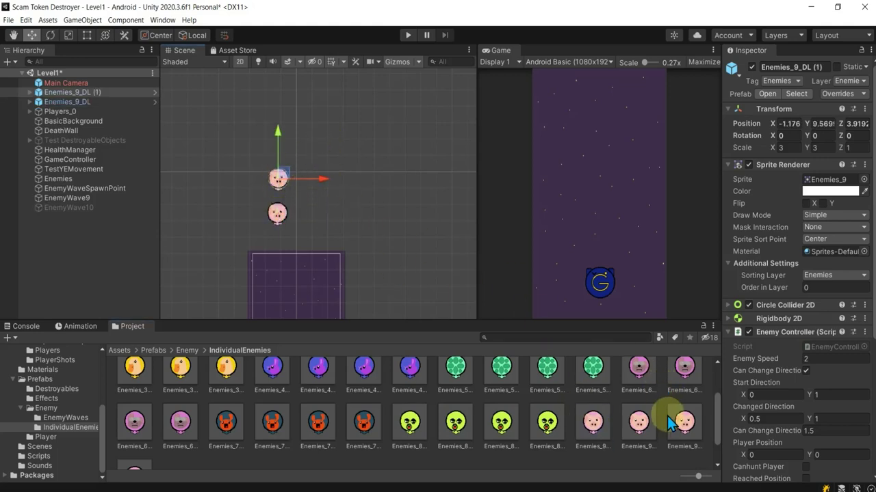
{"action": "left_click_drag", "start_coordinate": [669, 419], "coordinate": [585, 336]}
{"action": "left_click_drag", "start_coordinate": [594, 422], "coordinate": [278, 137]}
{"action": "left_click", "coordinate": [279, 177]}
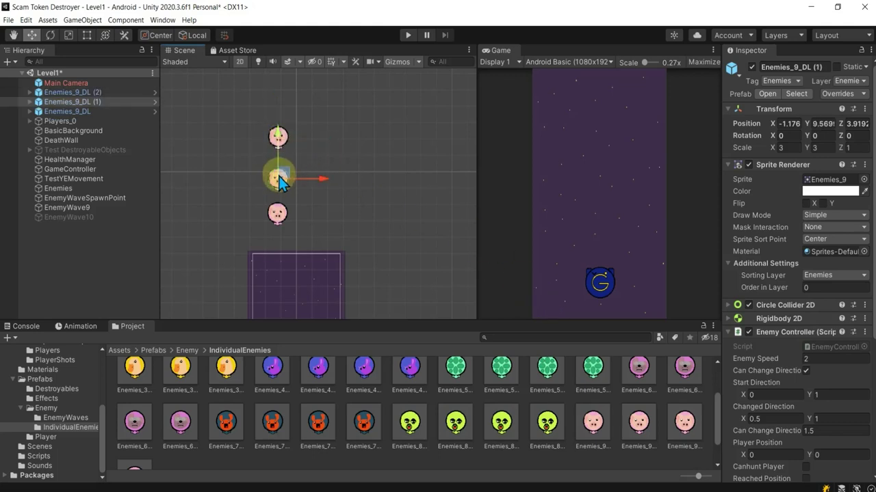
{"action": "left_click_drag", "start_coordinate": [594, 424], "coordinate": [279, 101]}
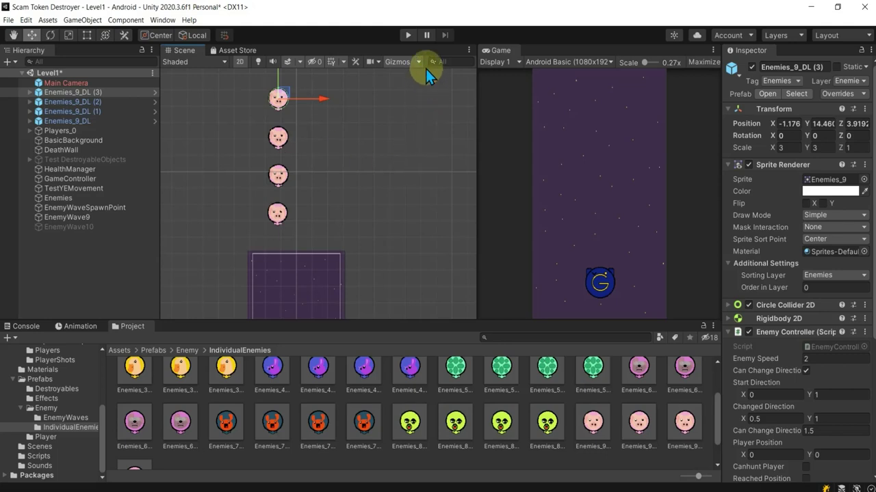
Test-play the scene, then shift all four pink enemies slightly right.
{"action": "left_click", "coordinate": [408, 35]}
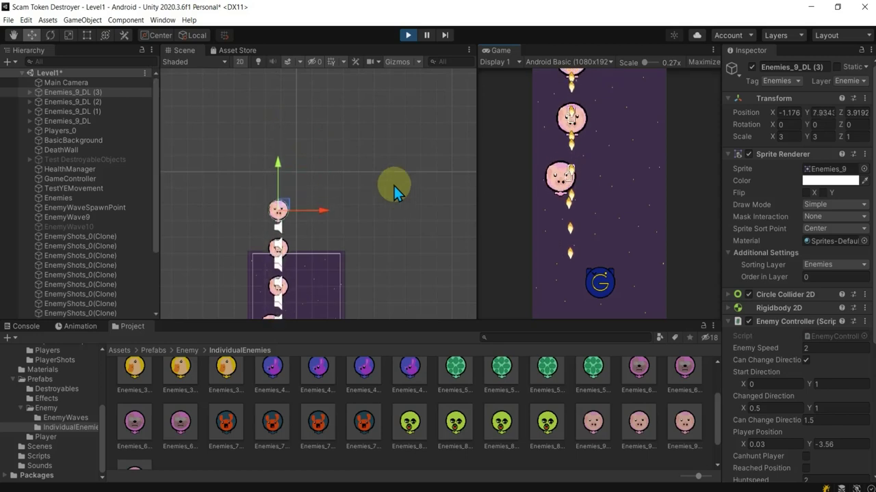
{"action": "left_click", "coordinate": [409, 35]}
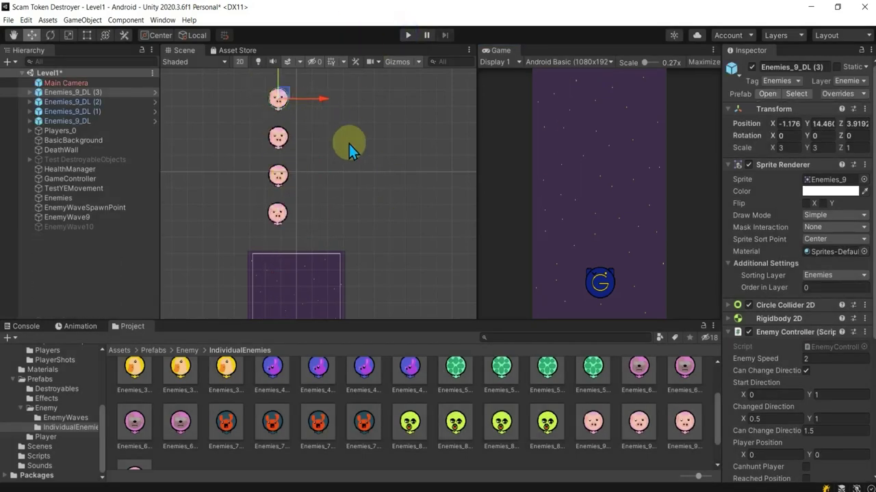
{"action": "left_click_drag", "start_coordinate": [308, 233], "coordinate": [219, 69]}
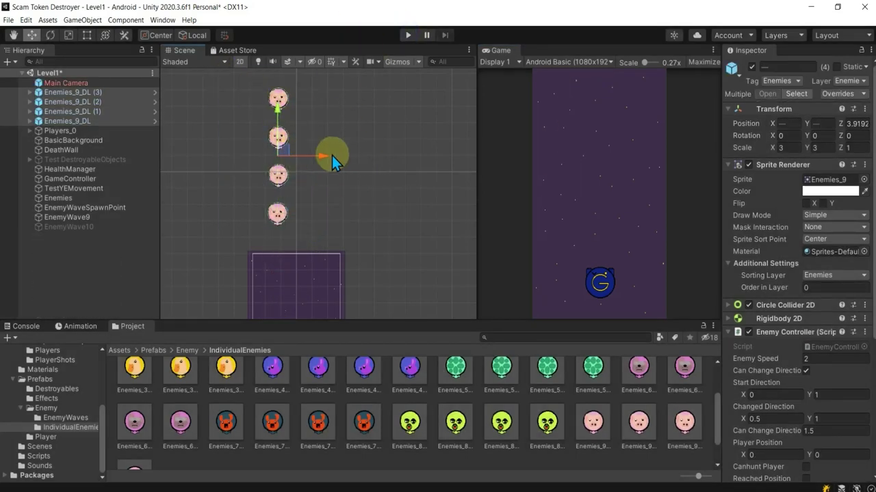
{"action": "left_click_drag", "start_coordinate": [332, 155], "coordinate": [368, 156]}
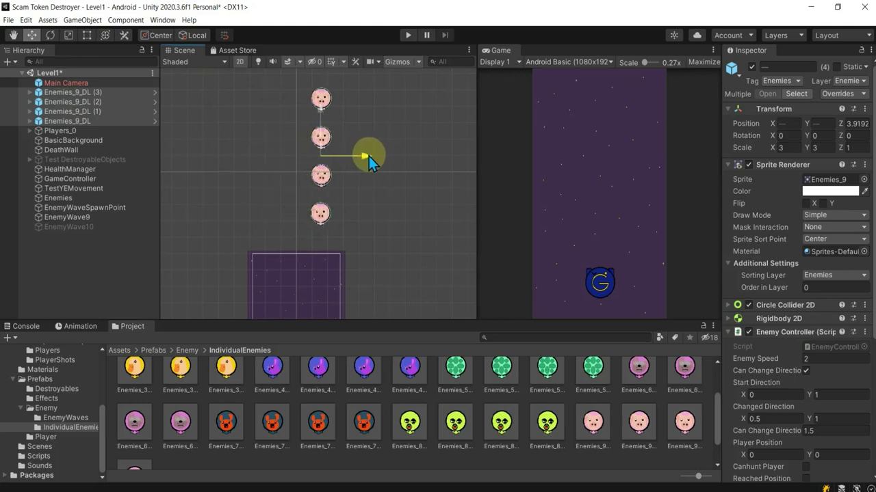
{"action": "scroll", "coordinate": [463, 245], "scroll_direction": "down", "scroll_amount": 1}
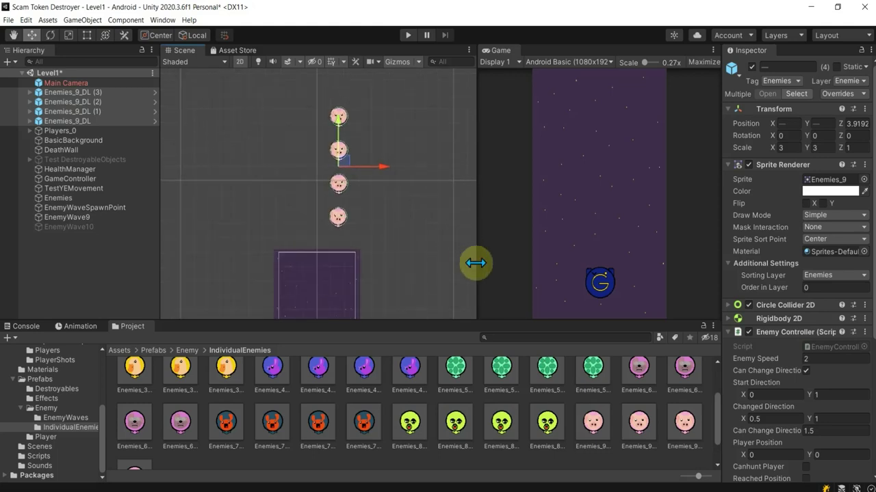
Add an Enemies_9_DR column left of the first, then parent all eight Enemies_9 under EnemyWave9.
{"action": "left_click", "coordinate": [682, 428]}
{"action": "scroll", "coordinate": [340, 143], "scroll_direction": "down", "scroll_amount": 2}
{"action": "scroll", "coordinate": [342, 143], "scroll_direction": "down", "scroll_amount": 1}
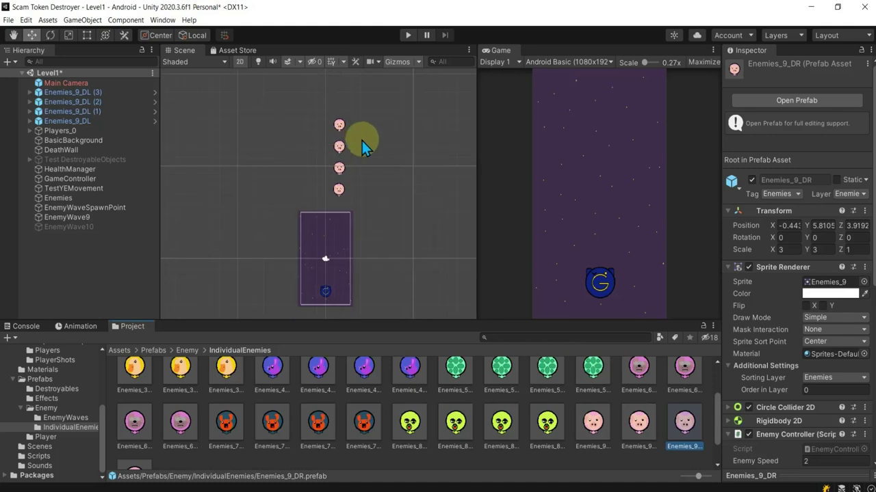
{"action": "middle_click_drag", "start_coordinate": [362, 141], "coordinate": [356, 209]}
{"action": "mouse_move", "coordinate": [684, 421]}
{"action": "left_mouse_down"}
{"action": "mouse_move", "coordinate": [317, 161]}
{"action": "mouse_move", "coordinate": [308, 168]}
{"action": "left_mouse_up"}
{"action": "mouse_move", "coordinate": [684, 421]}
{"action": "left_mouse_down"}
{"action": "mouse_move", "coordinate": [335, 126]}
{"action": "mouse_move", "coordinate": [308, 154]}
{"action": "mouse_move", "coordinate": [308, 109]}
{"action": "left_mouse_up"}
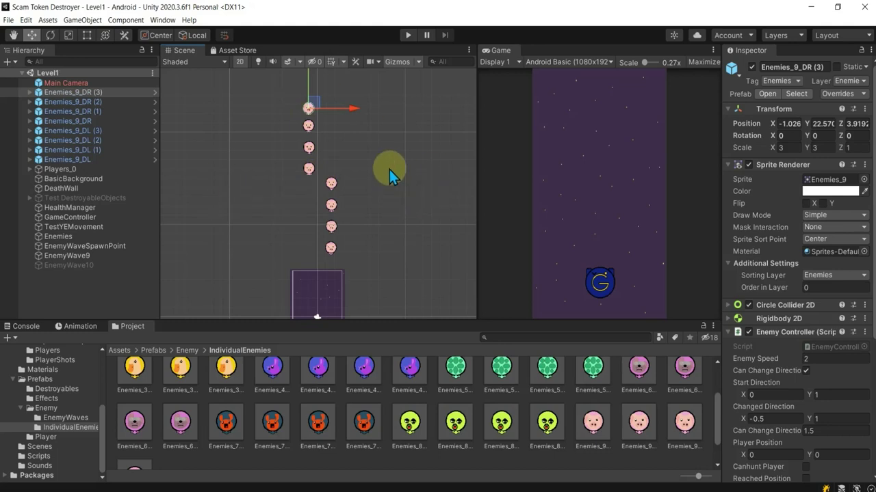
{"action": "left_click", "coordinate": [67, 160], "text": "shift"}
{"action": "left_click_drag", "start_coordinate": [82, 102], "coordinate": [79, 252]}
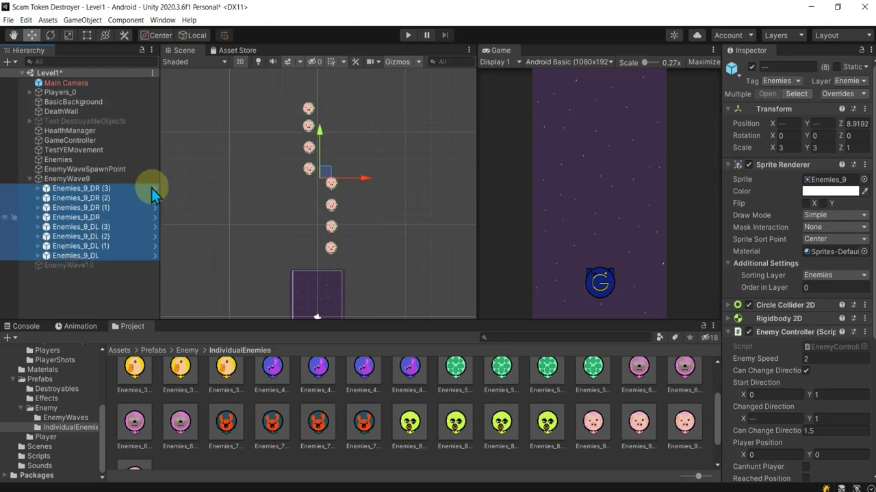
Set Position Z to 0 for the eight Enemies_9 children of EnemyWave9.
{"action": "left_click", "coordinate": [859, 124]}
{"action": "type", "text": "0"}
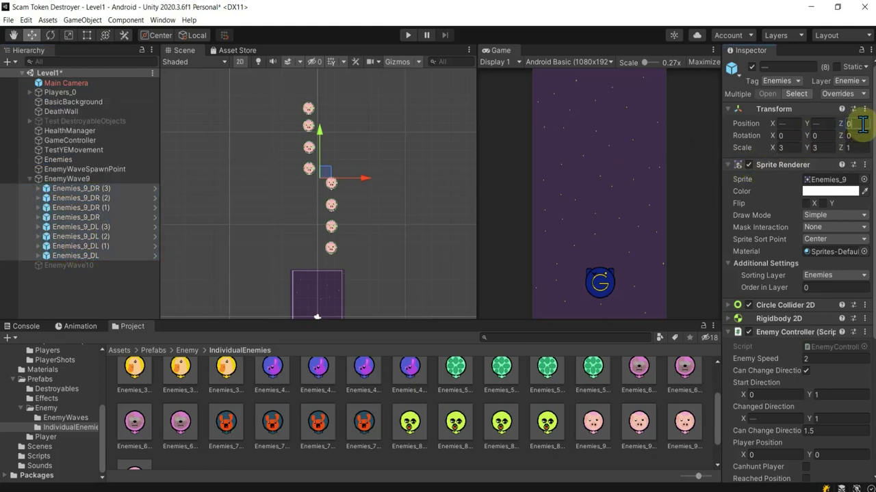
{"action": "left_click", "coordinate": [109, 179]}
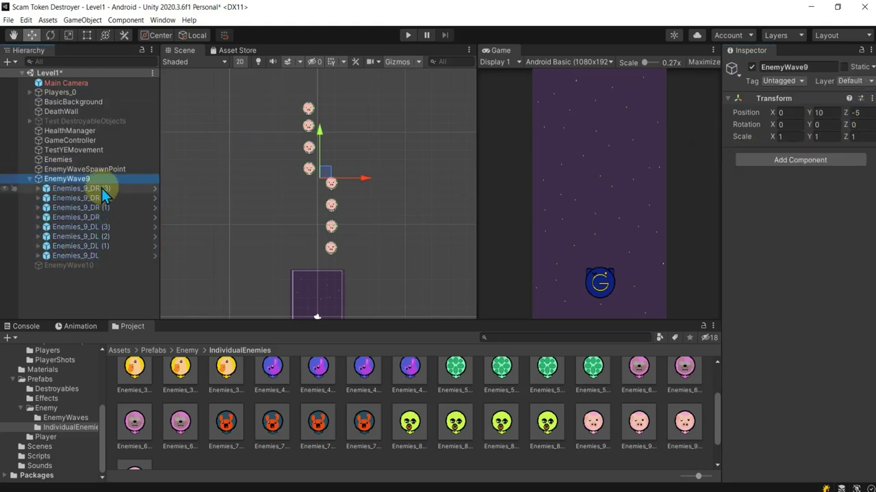
{"action": "left_click", "coordinate": [102, 190]}
{"action": "left_click", "coordinate": [105, 254], "text": "shift"}
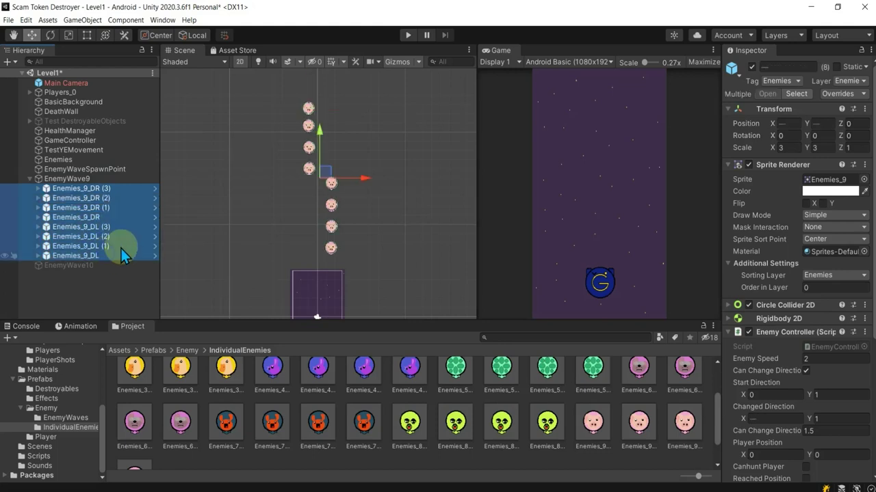
{"action": "left_click", "coordinate": [859, 124]}
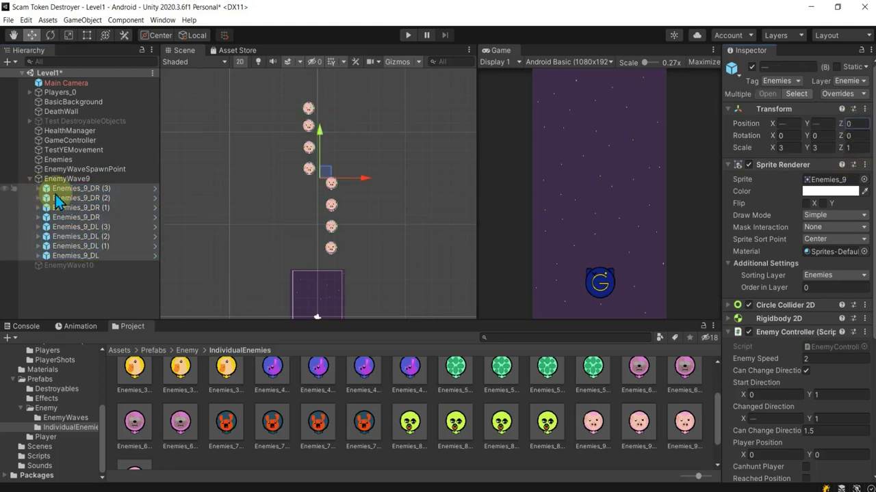
Make Enemies_9_DR (3) the last child and add the Enemy Waves script to EnemyWave9.
{"action": "left_click", "coordinate": [87, 186]}
{"action": "left_click_drag", "start_coordinate": [86, 185], "coordinate": [81, 188]}
{"action": "left_click", "coordinate": [80, 180]}
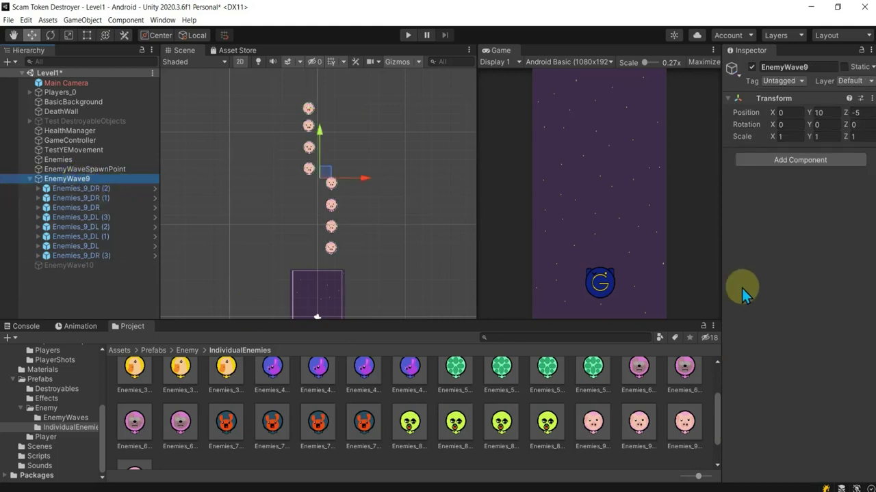
{"action": "left_click", "coordinate": [775, 159]}
{"action": "left_click", "coordinate": [773, 226]}
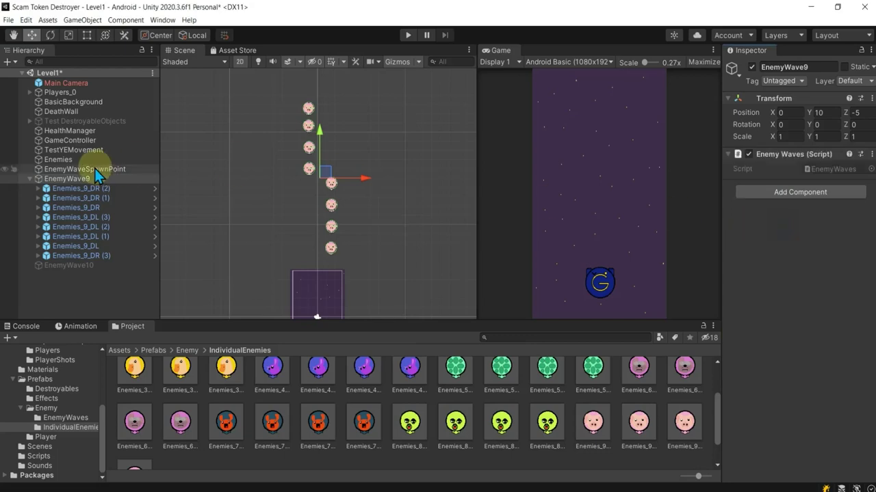
Save EnemyWave9 as a prefab in EnemyWaves and delete it from the scene.
{"action": "left_click", "coordinate": [82, 180]}
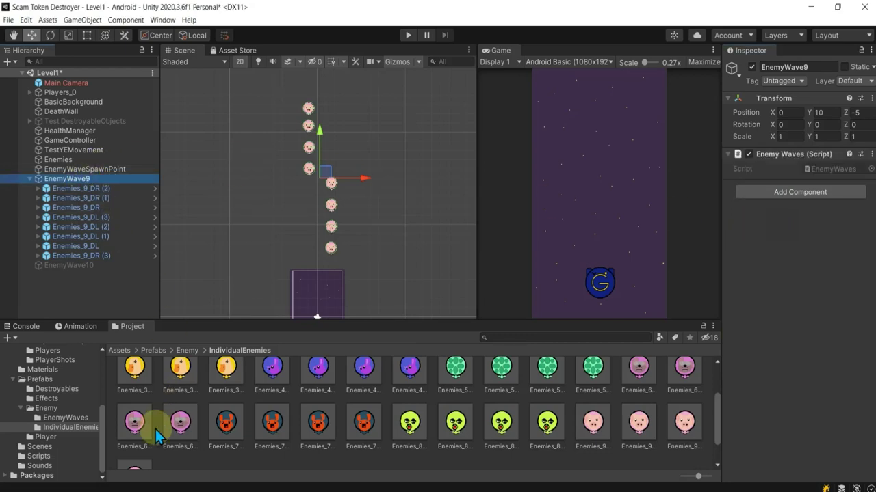
{"action": "left_click", "coordinate": [66, 417]}
{"action": "left_click_drag", "start_coordinate": [68, 179], "coordinate": [540, 414]}
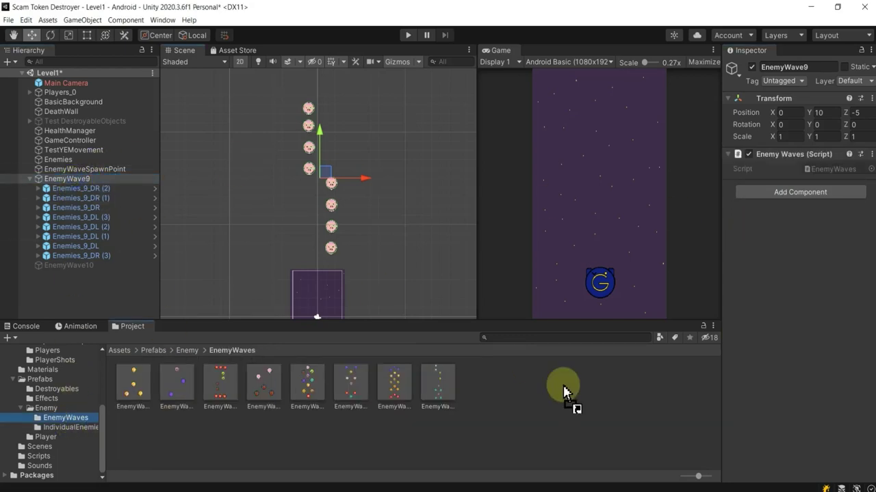
{"action": "left_click", "coordinate": [65, 179]}
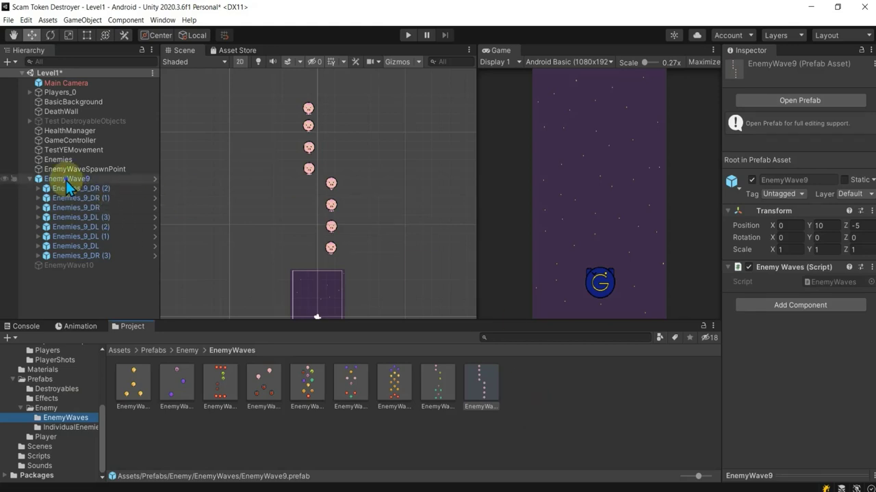
{"action": "key", "text": "Delete"}
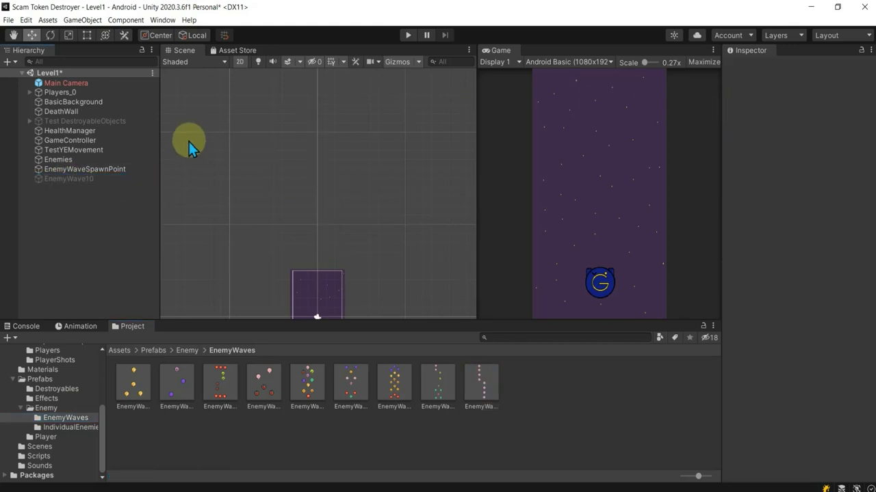
With EnemyWave10 selected, place a red Enemies_0_DL enemy above the camera frame.
{"action": "left_click", "coordinate": [96, 180]}
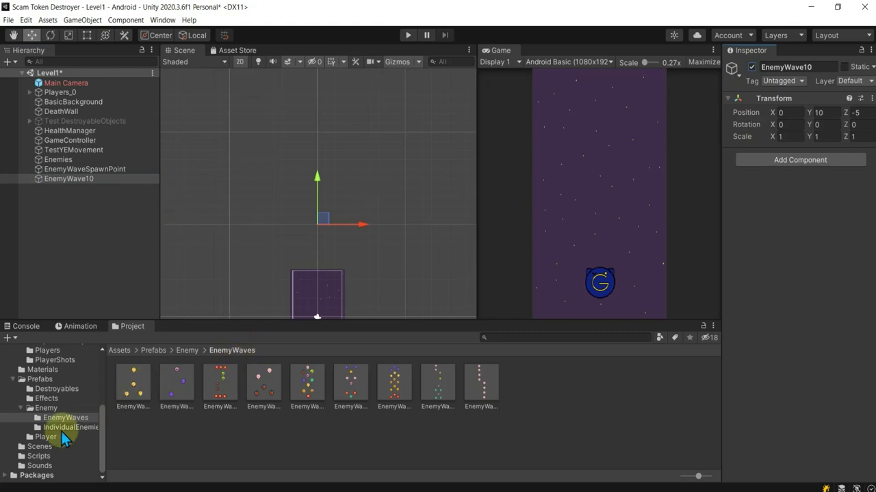
{"action": "left_click", "coordinate": [65, 428]}
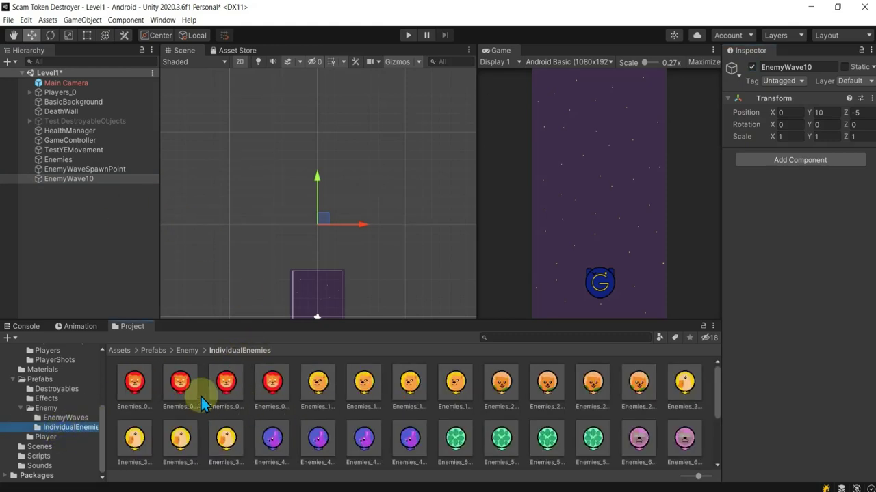
{"action": "left_click", "coordinate": [140, 385]}
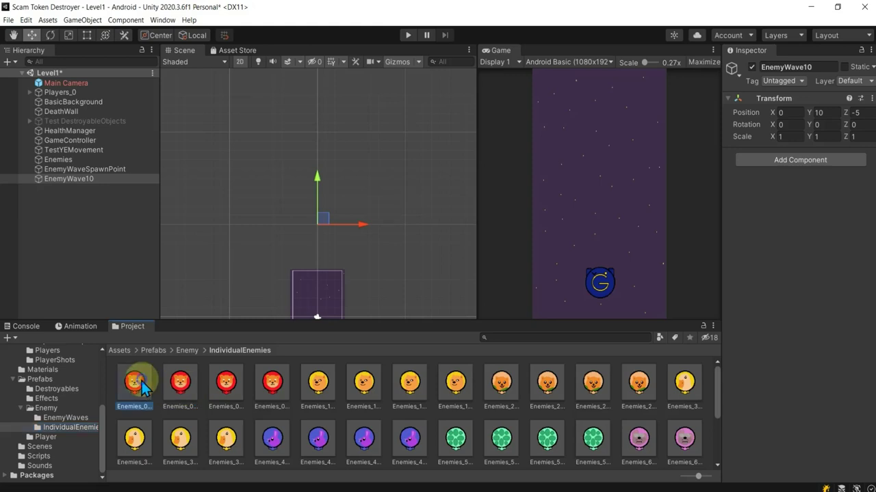
{"action": "left_click_drag", "start_coordinate": [140, 387], "coordinate": [331, 253]}
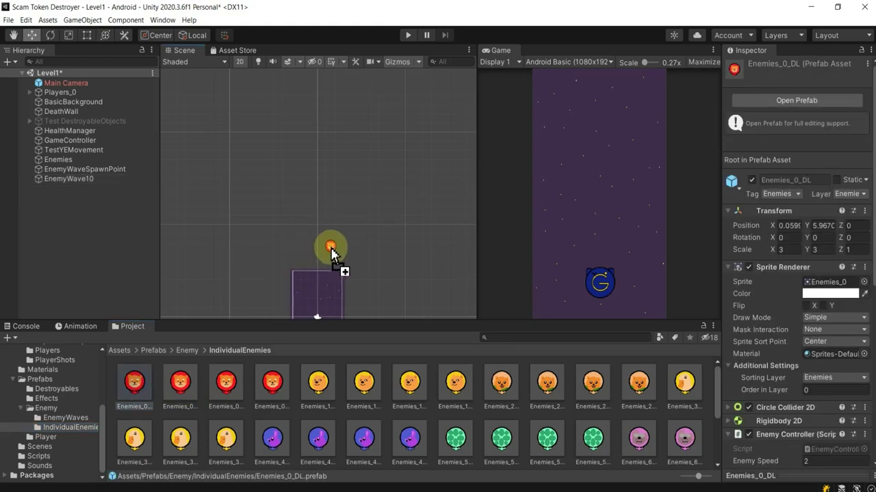
Stack Enemies_1_DL and Enemies_2_DL above the red enemy in a vertical column.
{"action": "left_click_drag", "start_coordinate": [329, 252], "coordinate": [329, 250]}
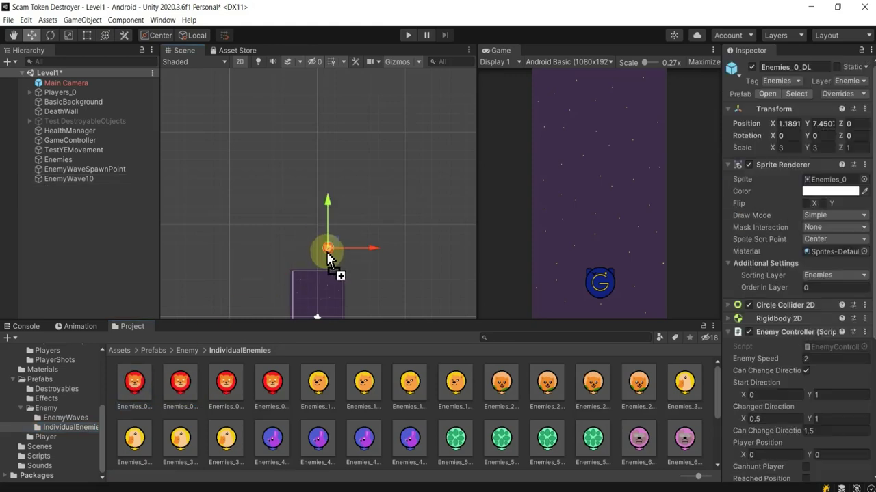
{"action": "left_click_drag", "start_coordinate": [316, 393], "coordinate": [330, 232]}
{"action": "left_click_drag", "start_coordinate": [503, 384], "coordinate": [329, 204]}
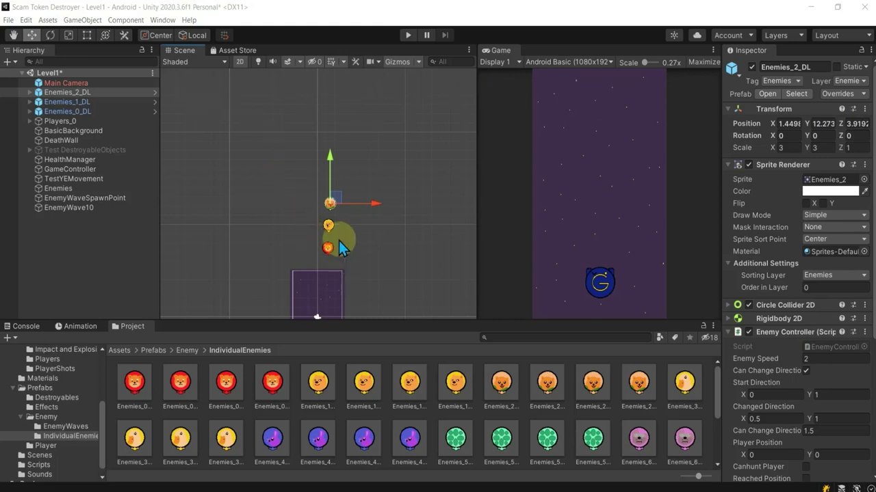
{"action": "scroll", "coordinate": [331, 247], "scroll_direction": "up", "scroll_amount": 5}
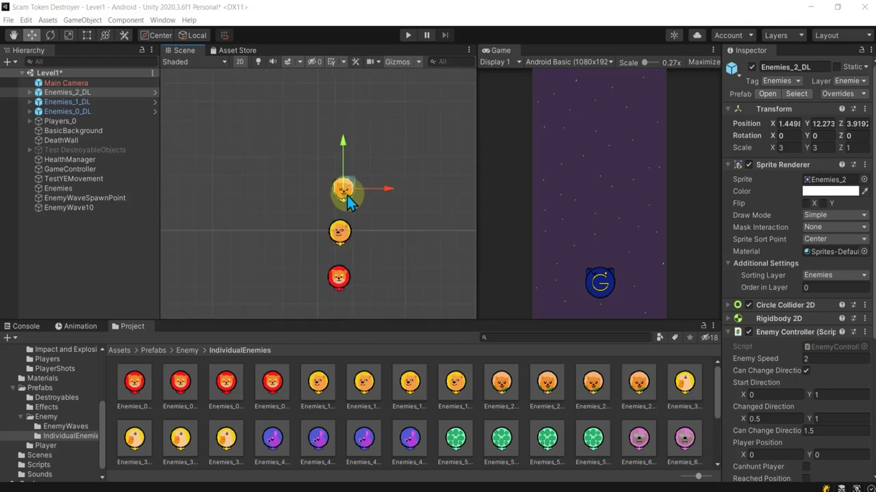
{"action": "left_click", "coordinate": [343, 236]}
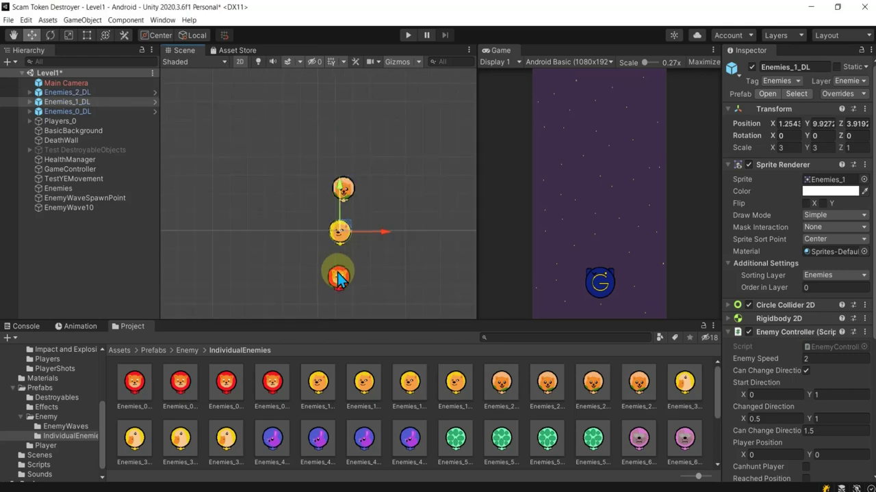
{"action": "left_click", "coordinate": [342, 265]}
{"action": "scroll", "coordinate": [344, 250], "scroll_direction": "down", "scroll_amount": 2}
{"action": "scroll", "coordinate": [346, 253], "scroll_direction": "down", "scroll_amount": 1}
{"action": "scroll", "coordinate": [358, 256], "scroll_direction": "down", "scroll_amount": 1}
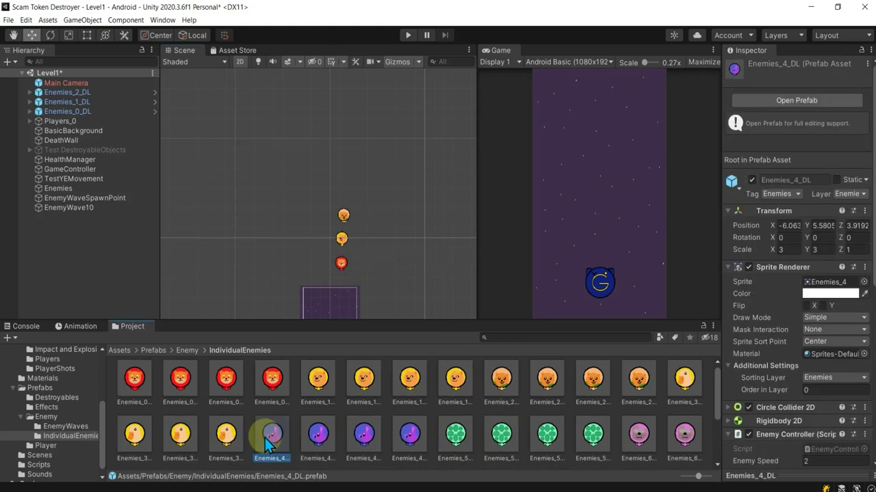
Add purple Enemies_4_DL, then green Enemies_5_DO and two Enemies_5_DR angling up-left above the column.
{"action": "left_click_drag", "start_coordinate": [274, 443], "coordinate": [347, 193]}
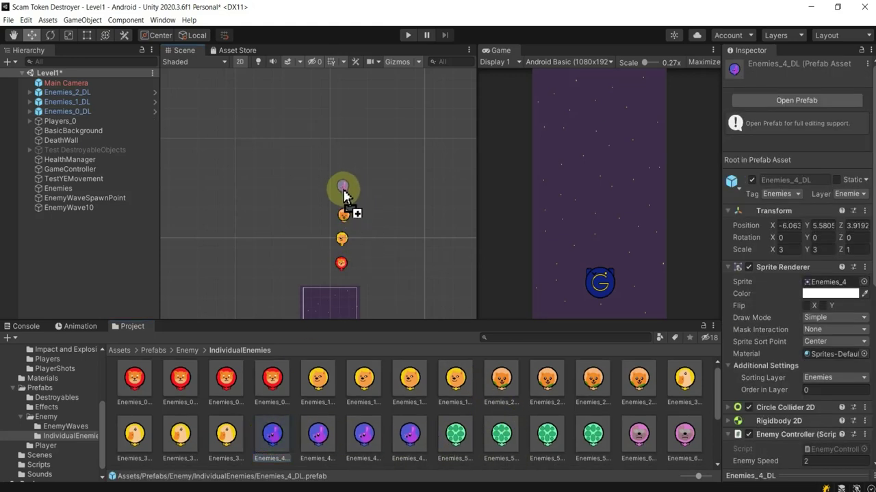
{"action": "left_click_drag", "start_coordinate": [344, 198], "coordinate": [342, 193]}
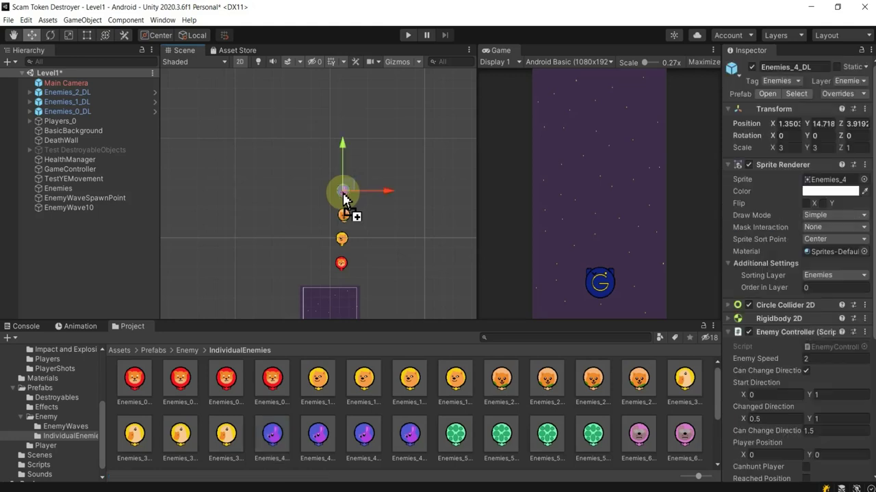
{"action": "scroll", "coordinate": [544, 427], "scroll_direction": "down", "scroll_amount": 2}
{"action": "scroll", "coordinate": [541, 425], "scroll_direction": "up", "scroll_amount": 2}
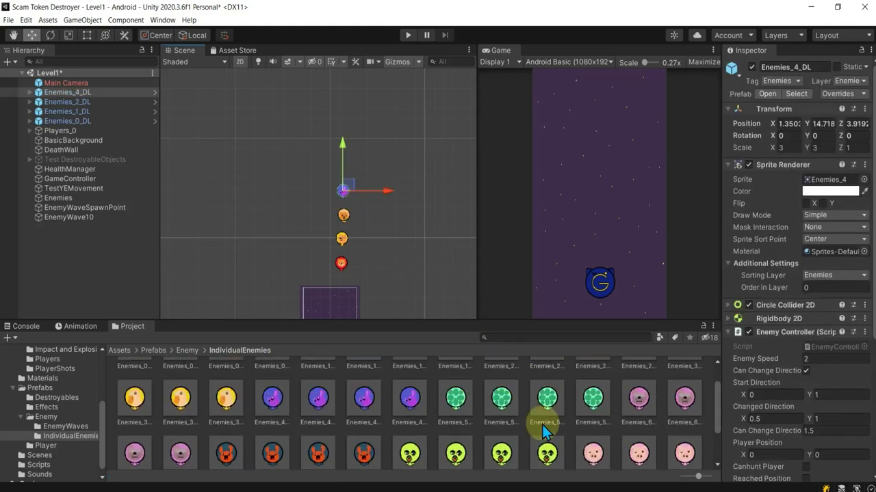
{"action": "left_click_drag", "start_coordinate": [498, 410], "coordinate": [327, 170]}
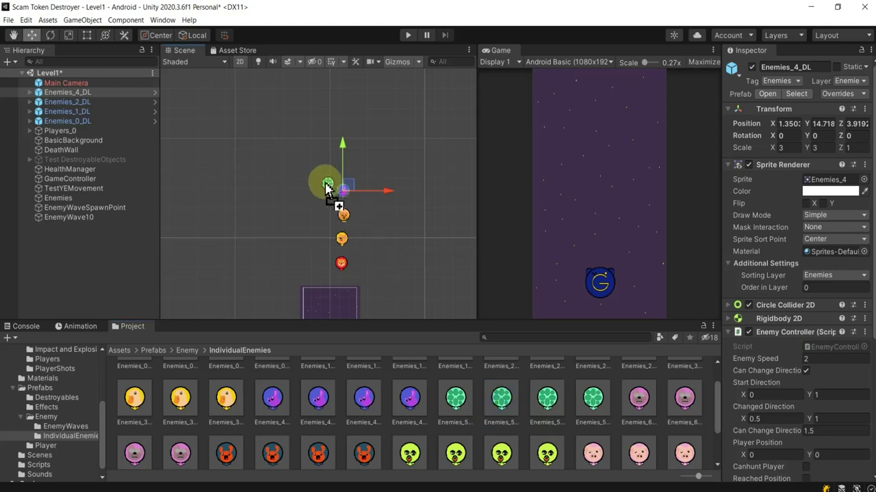
{"action": "left_click_drag", "start_coordinate": [548, 404], "coordinate": [311, 145]}
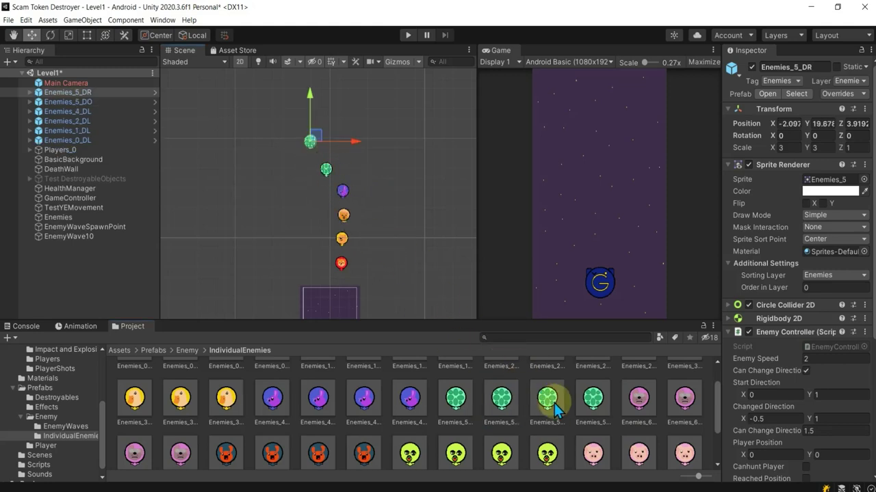
{"action": "left_click_drag", "start_coordinate": [550, 401], "coordinate": [302, 116]}
Place two pink Enemies_9_DO enemies at the top of the enemy column.
{"action": "left_click", "coordinate": [91, 179]}
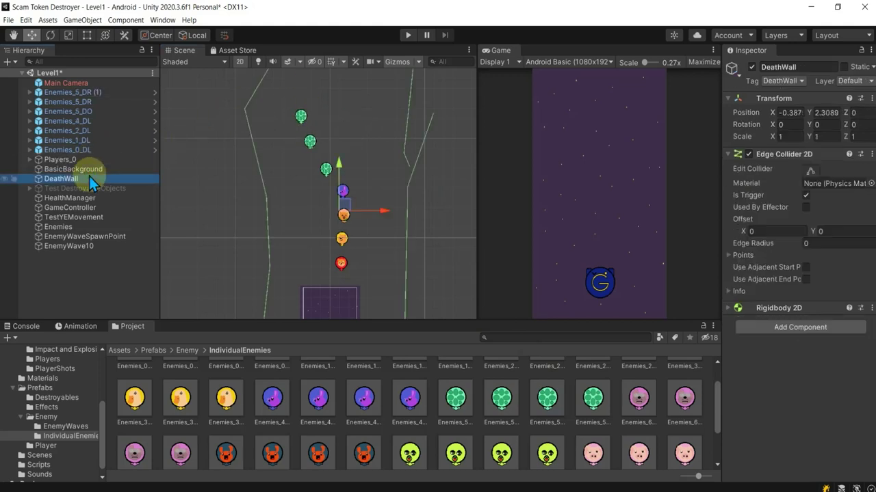
{"action": "scroll", "coordinate": [303, 190], "scroll_direction": "down", "scroll_amount": 3}
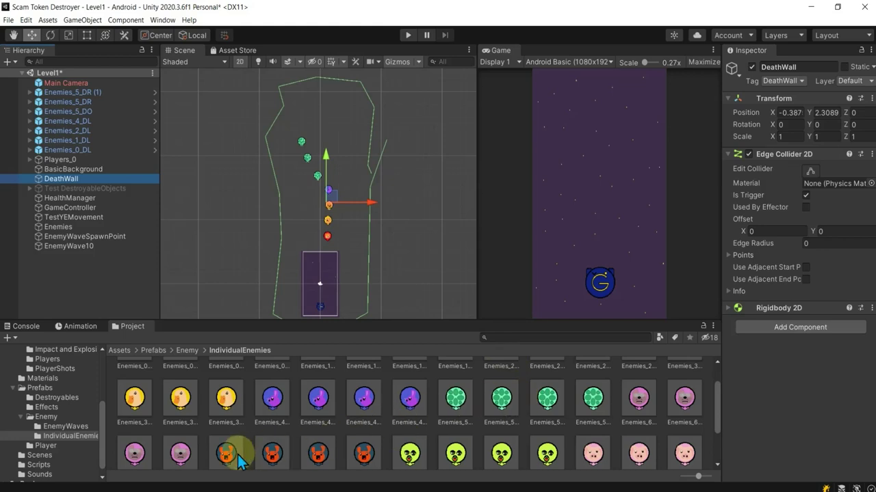
{"action": "scroll", "coordinate": [602, 442], "scroll_direction": "down", "scroll_amount": 3}
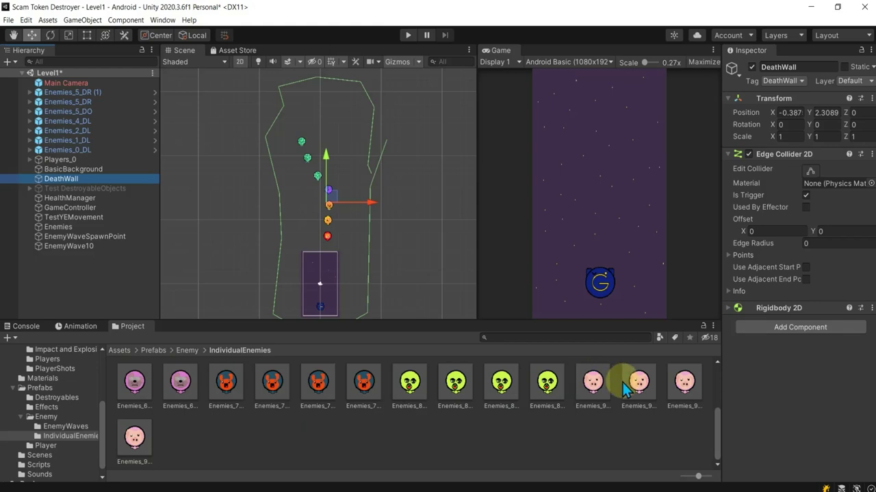
{"action": "left_click_drag", "start_coordinate": [623, 383], "coordinate": [318, 122]}
{"action": "left_click_drag", "start_coordinate": [629, 405], "coordinate": [324, 103]}
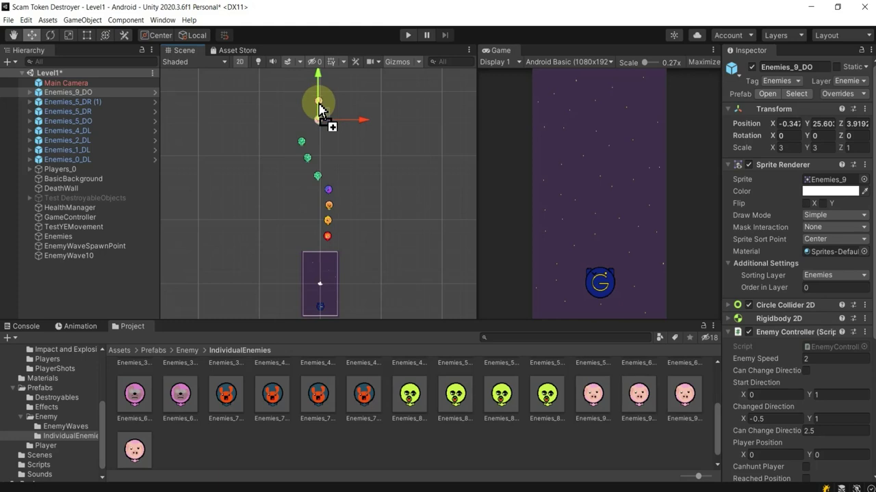
{"action": "left_click_drag", "start_coordinate": [320, 104], "coordinate": [318, 102]}
Select all nine wave enemies in the Hierarchy, from Enemies_0_DL upward.
{"action": "left_click", "coordinate": [389, 177]}
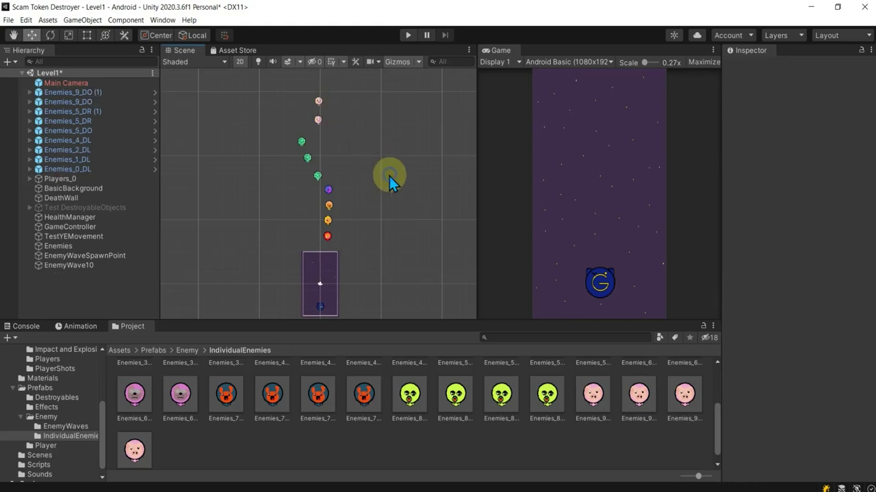
{"action": "left_click", "coordinate": [94, 168]}
{"action": "left_click", "coordinate": [88, 93], "text": "shift"}
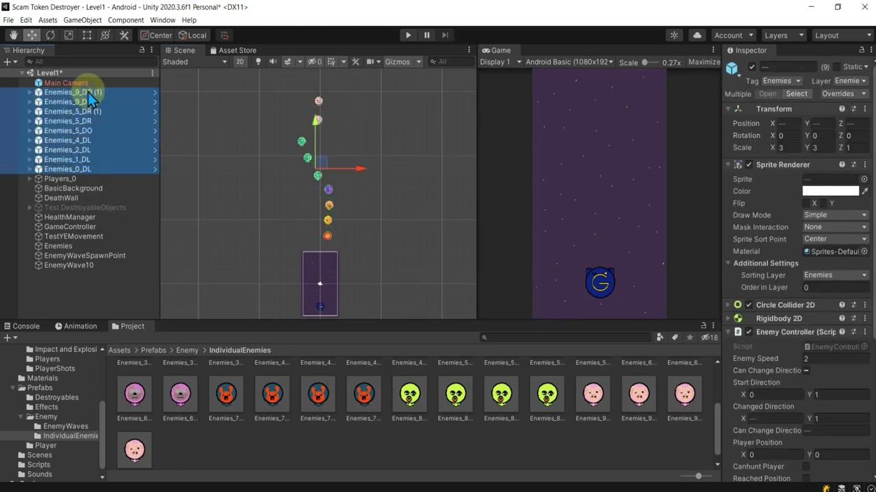
Parent all nine enemies under EnemyWave10, with Enemies_9_DO (1) as its last child.
{"action": "left_click_drag", "start_coordinate": [87, 94], "coordinate": [89, 268]}
{"action": "left_click", "coordinate": [864, 123]}
{"action": "type", "text": "0"}
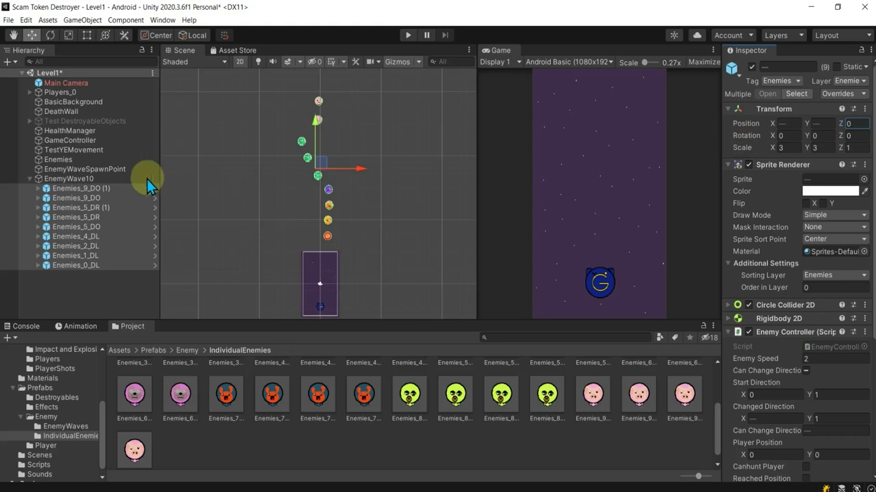
{"action": "left_click", "coordinate": [115, 177]}
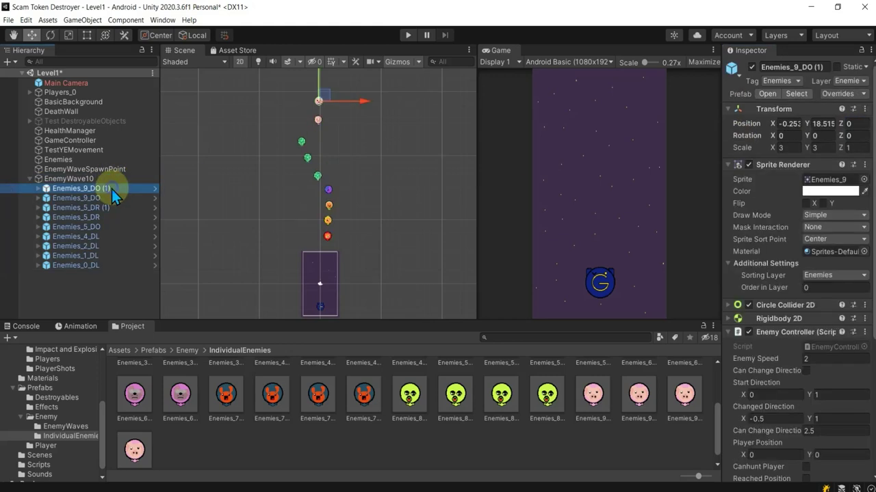
{"action": "left_click_drag", "start_coordinate": [112, 189], "coordinate": [96, 176]}
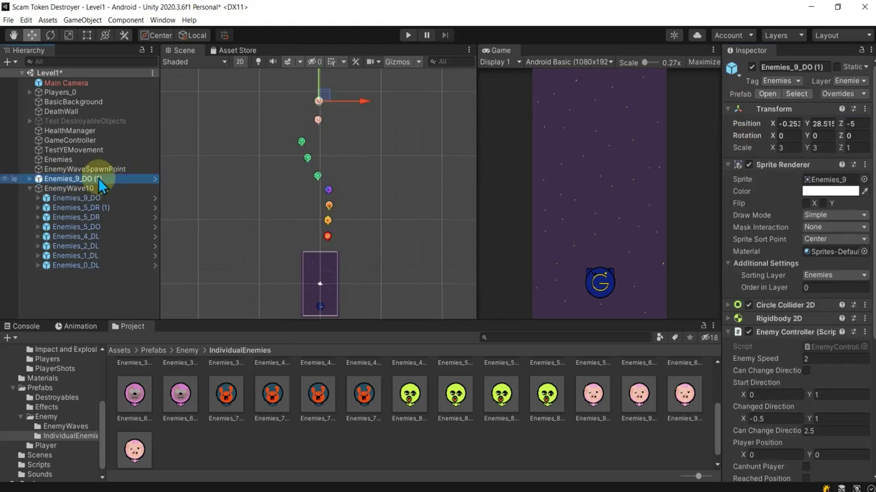
{"action": "left_click", "coordinate": [99, 180]}
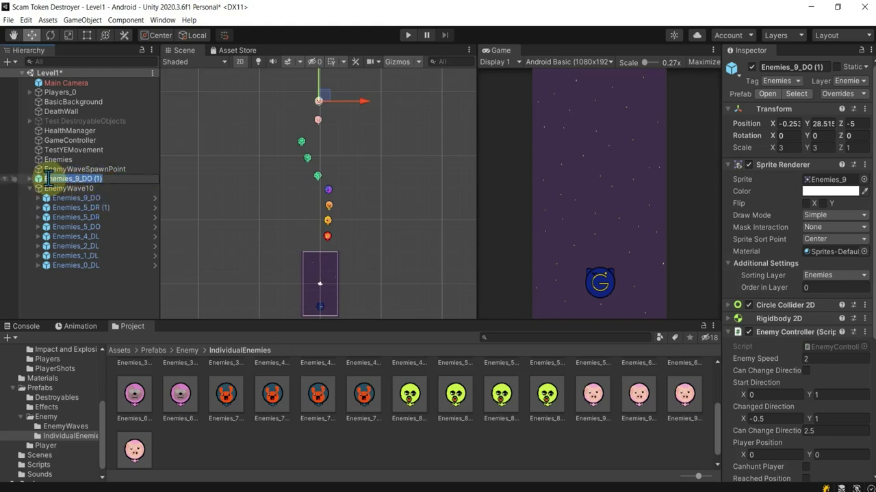
{"action": "left_click_drag", "start_coordinate": [48, 178], "coordinate": [55, 195]}
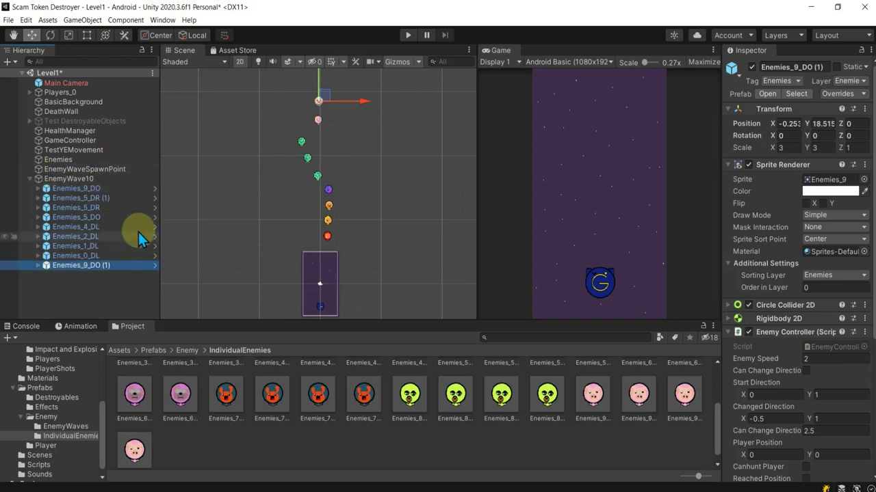
{"action": "left_click", "coordinate": [402, 40]}
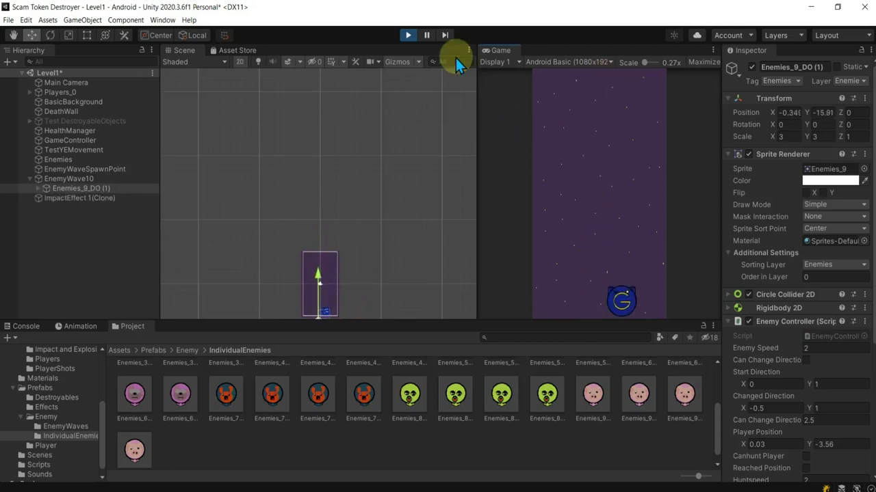
{"action": "left_click", "coordinate": [408, 35]}
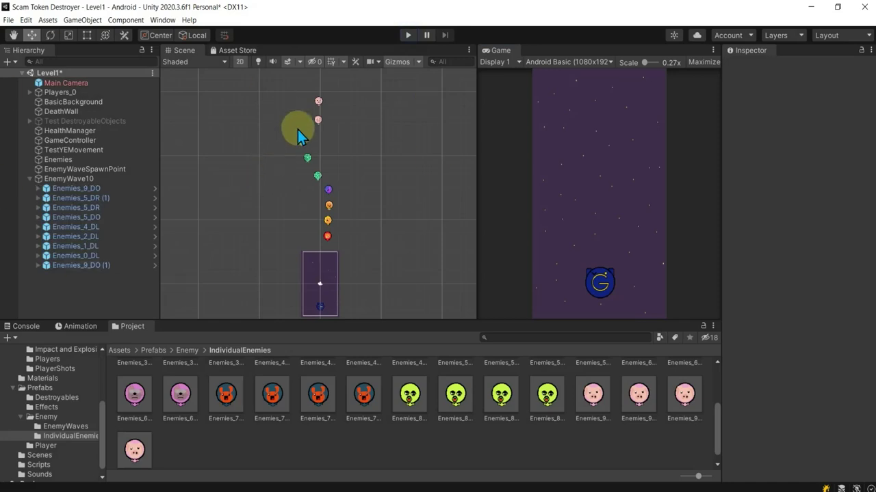
Shift the three green enemies right, putting Enemies_5_DR (1) at X -1.99 and Enemies_5_DO at X 0.17.
{"action": "left_click", "coordinate": [301, 139]}
{"action": "scroll", "coordinate": [302, 140], "scroll_direction": "up", "scroll_amount": 2}
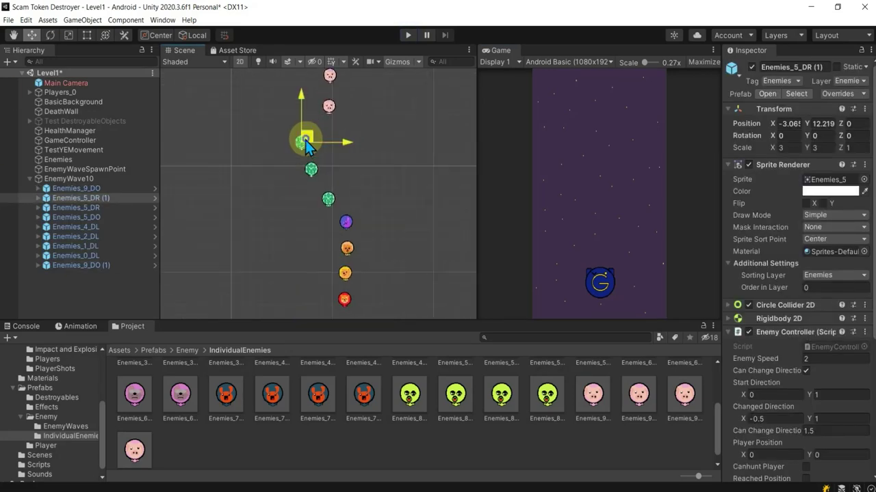
{"action": "left_click_drag", "start_coordinate": [306, 139], "coordinate": [316, 143]}
{"action": "left_click", "coordinate": [311, 171]}
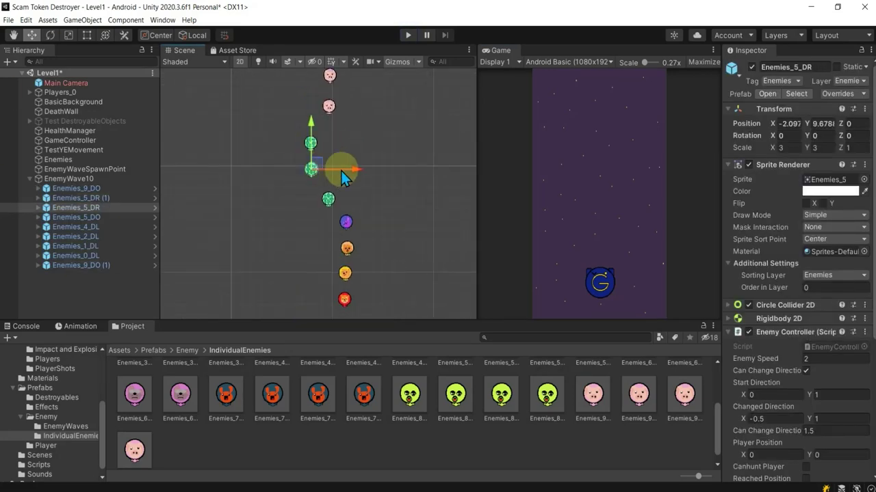
{"action": "left_click_drag", "start_coordinate": [358, 170], "coordinate": [358, 145]}
{"action": "left_click", "coordinate": [312, 142]}
{"action": "scroll", "coordinate": [355, 214], "scroll_direction": "down", "scroll_amount": 4}
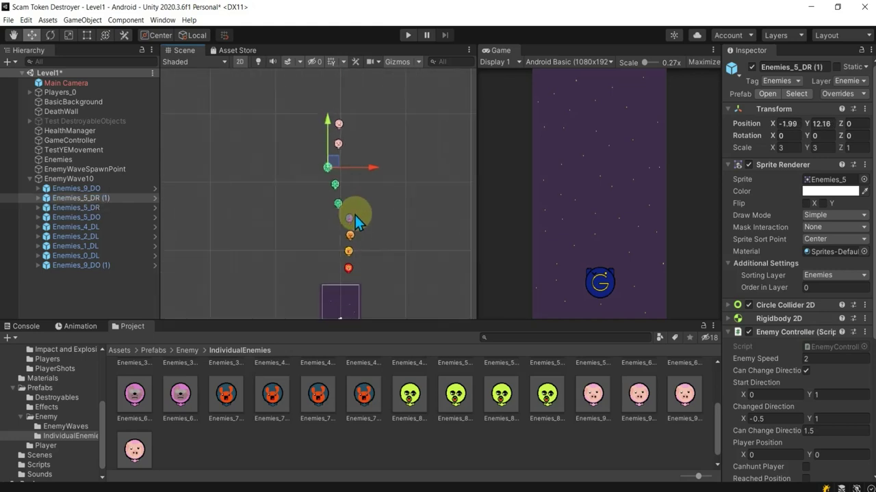
{"action": "middle_click_drag", "start_coordinate": [363, 243], "coordinate": [345, 151]}
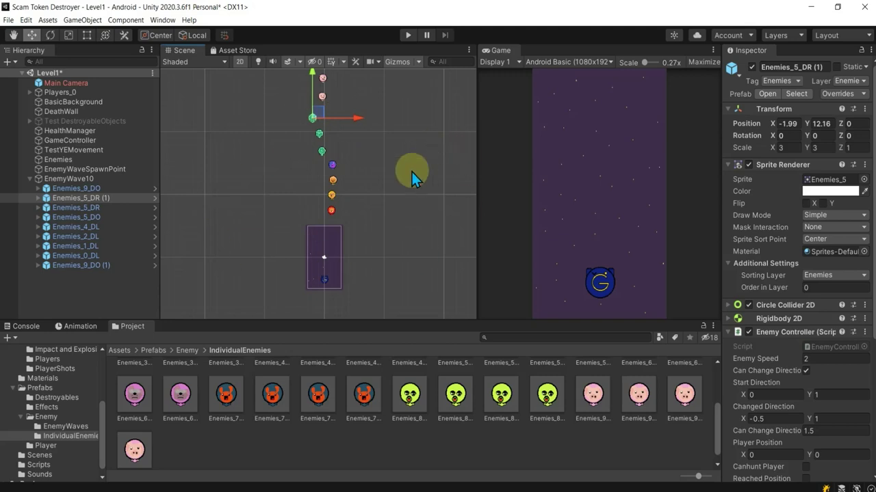
{"action": "left_click", "coordinate": [321, 150]}
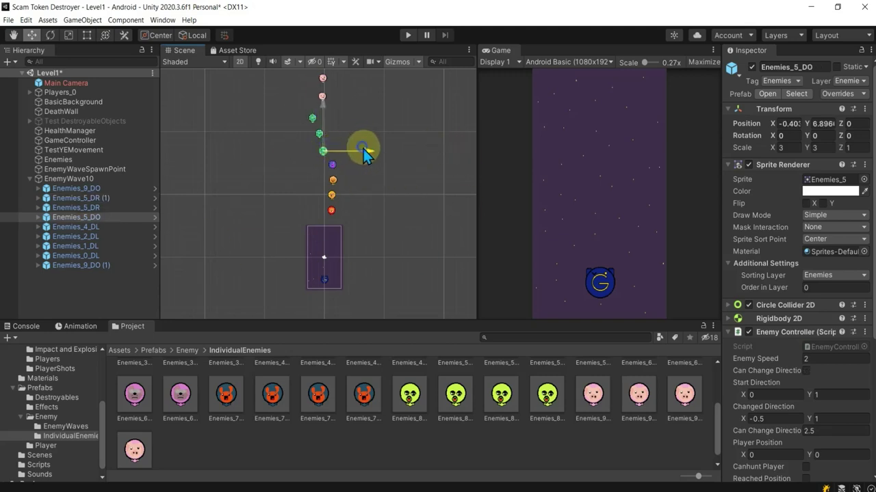
{"action": "left_click_drag", "start_coordinate": [363, 149], "coordinate": [366, 149]}
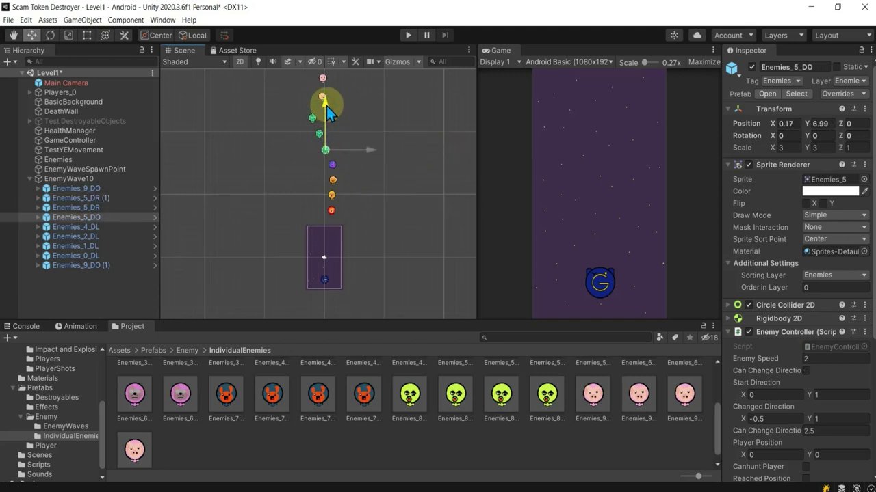
{"action": "left_click", "coordinate": [58, 179]}
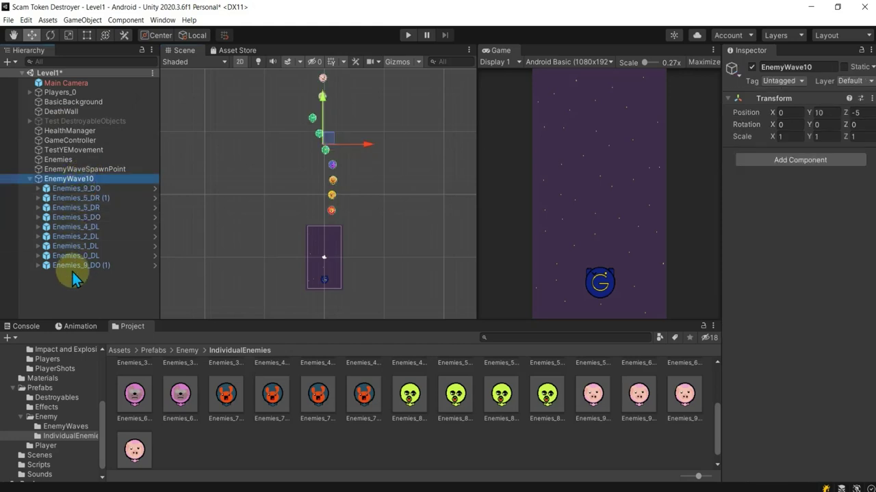
Save EnemyWave10 as EnemyWave10.prefab in the Prefabs/Enemy/EnemyWaves folder.
{"action": "left_click", "coordinate": [30, 179]}
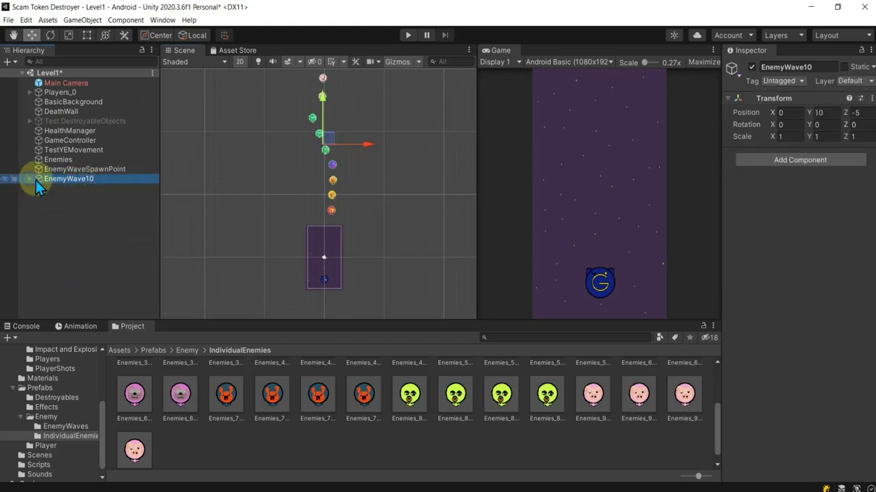
{"action": "left_click", "coordinate": [61, 418]}
{"action": "left_click", "coordinate": [55, 426]}
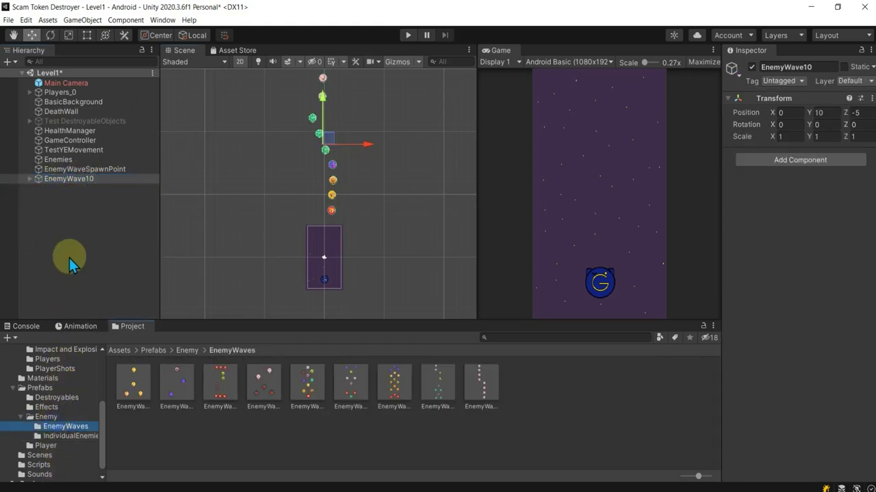
{"action": "left_click_drag", "start_coordinate": [63, 185], "coordinate": [547, 405]}
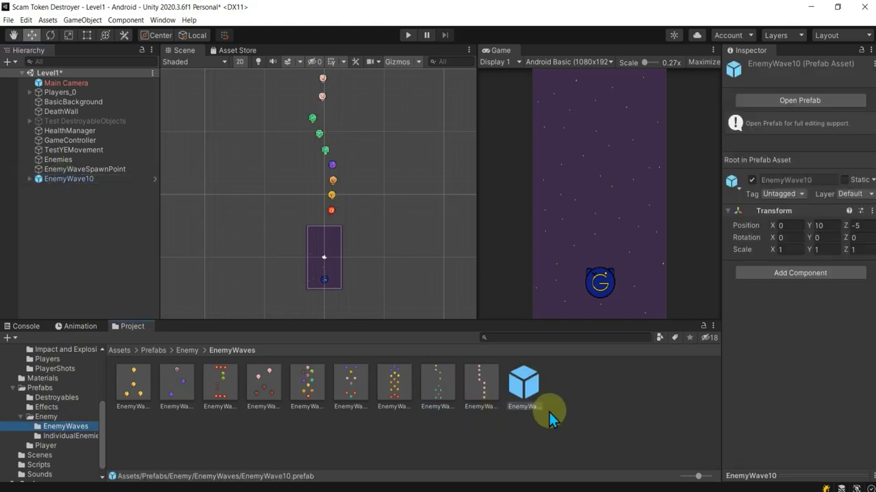
Delete the EnemyWave10 instance from the Level1 scene.
{"action": "left_click", "coordinate": [521, 434]}
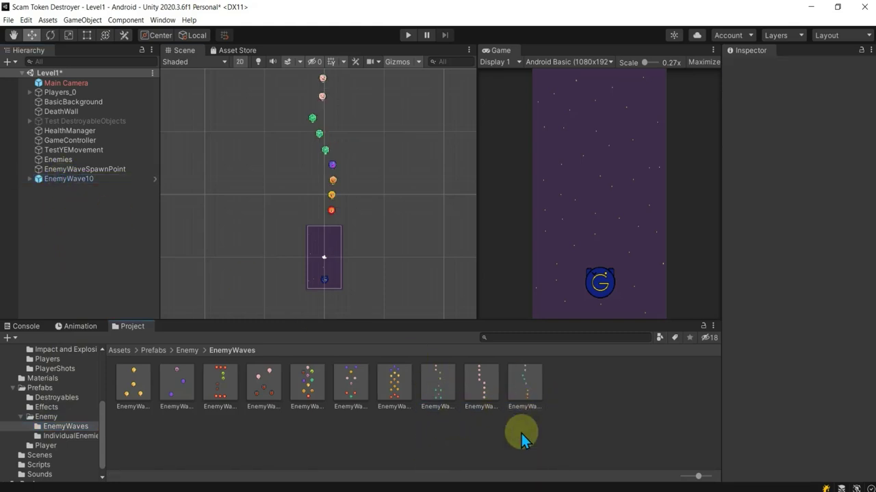
{"action": "left_click", "coordinate": [95, 179]}
{"action": "key", "text": "Delete"}
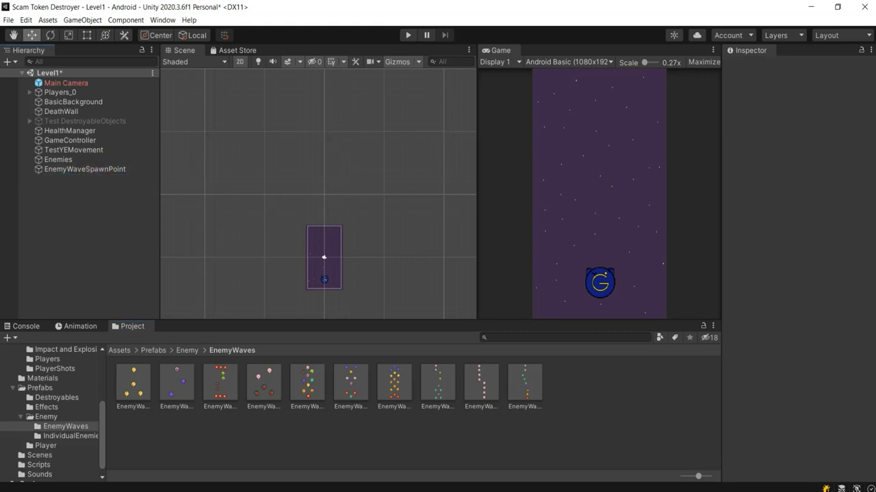